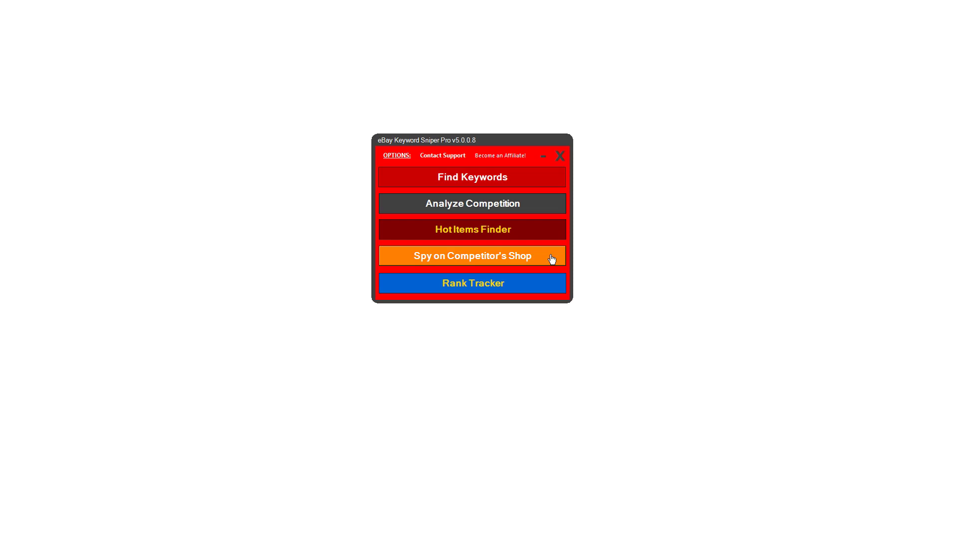
Step: Open the Spy on Competitor's Shop tool and expand its seller search settings
left_click(551, 259)
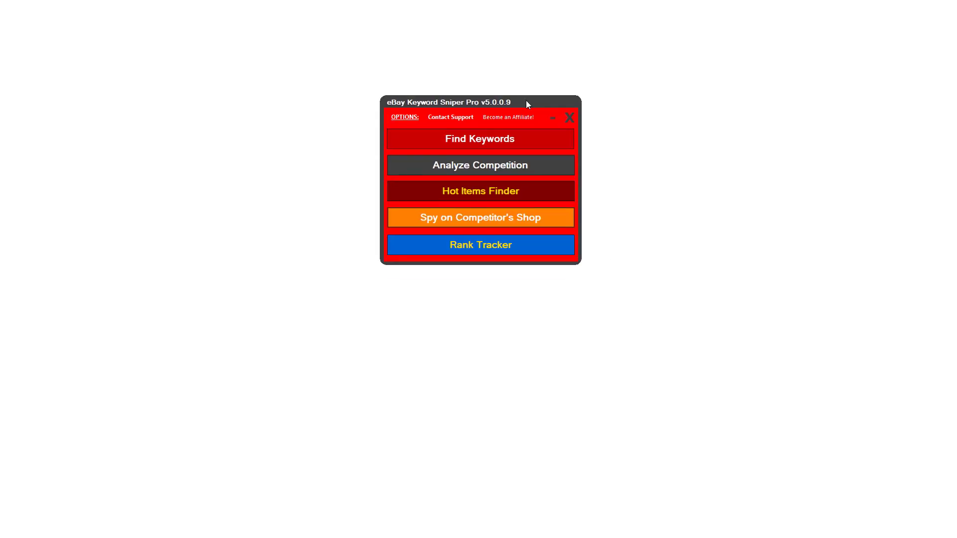
left_click(482, 219)
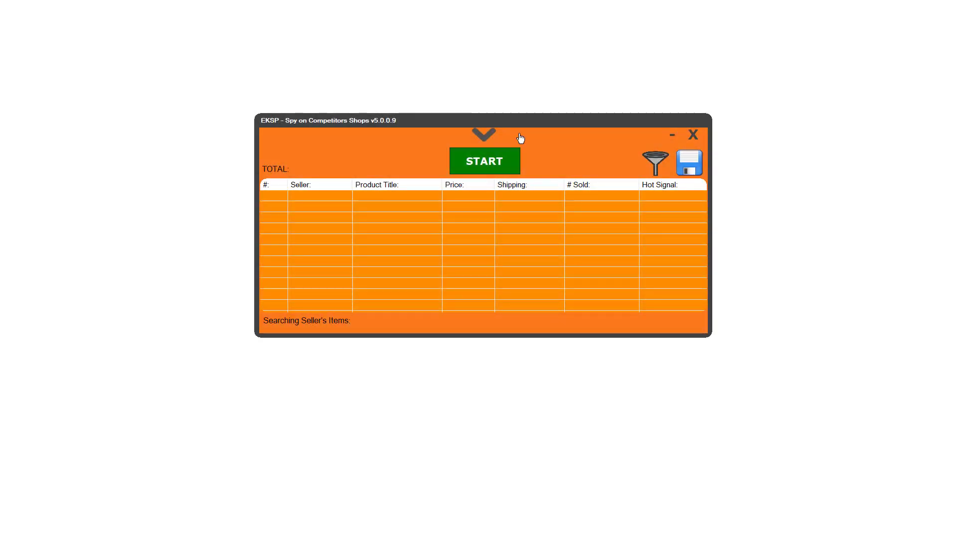
left_click(482, 134)
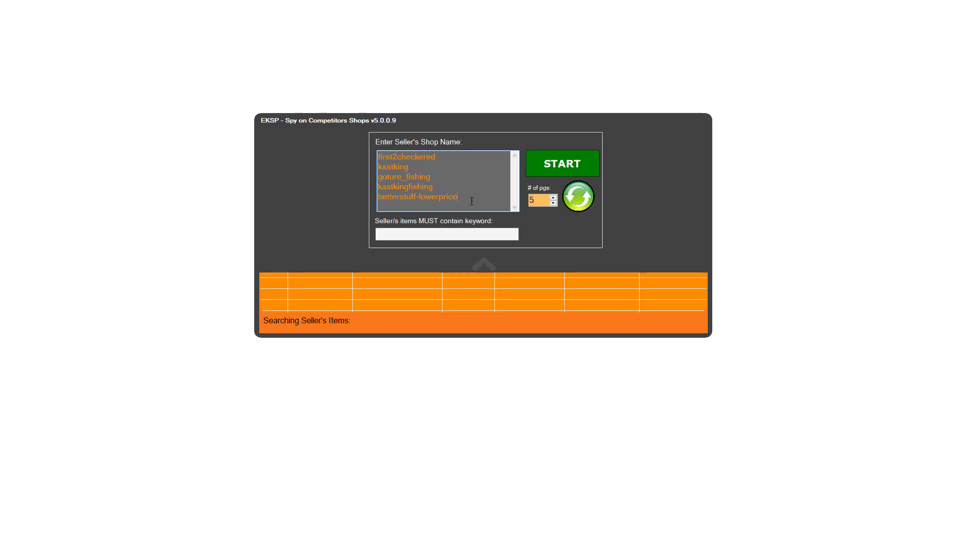
left_click_drag(472, 199, 377, 156)
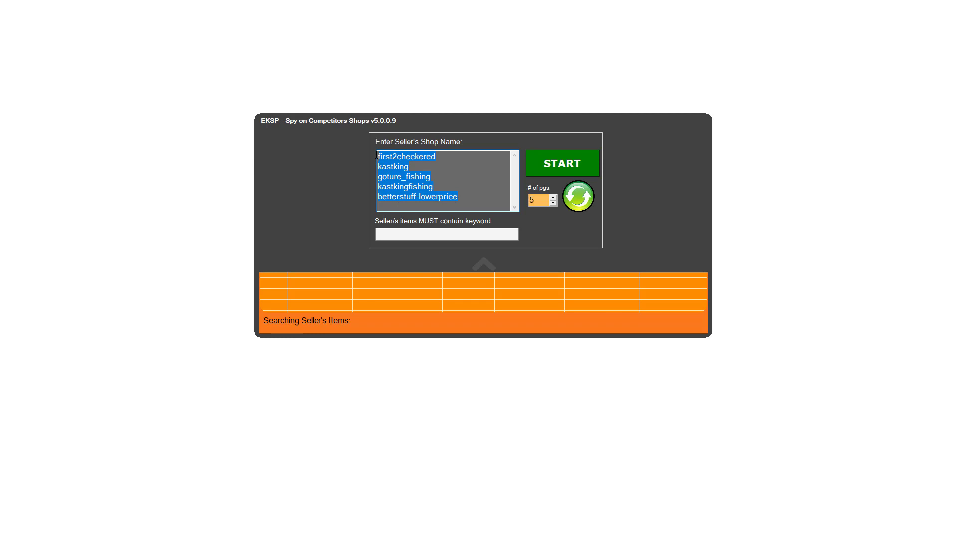
left_click(439, 168)
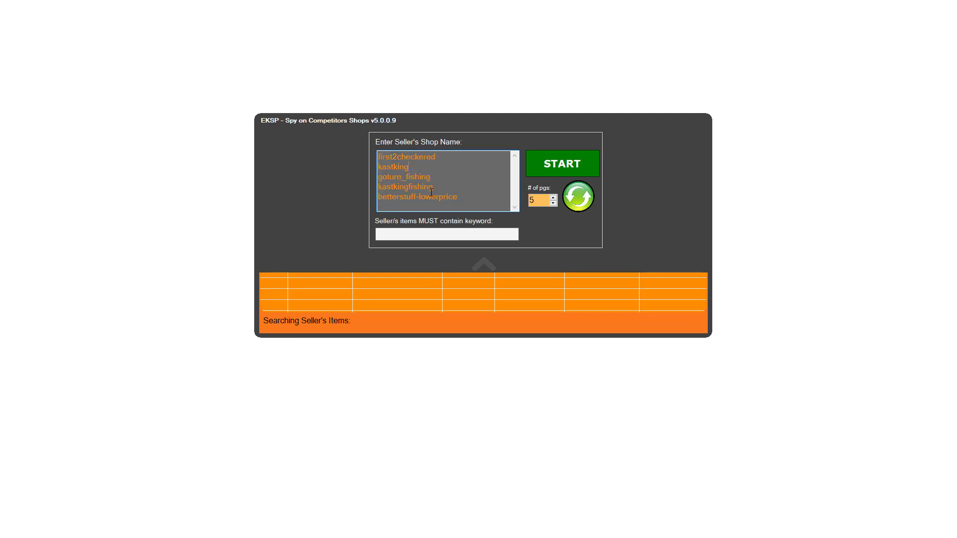
left_click_drag(465, 202, 380, 150)
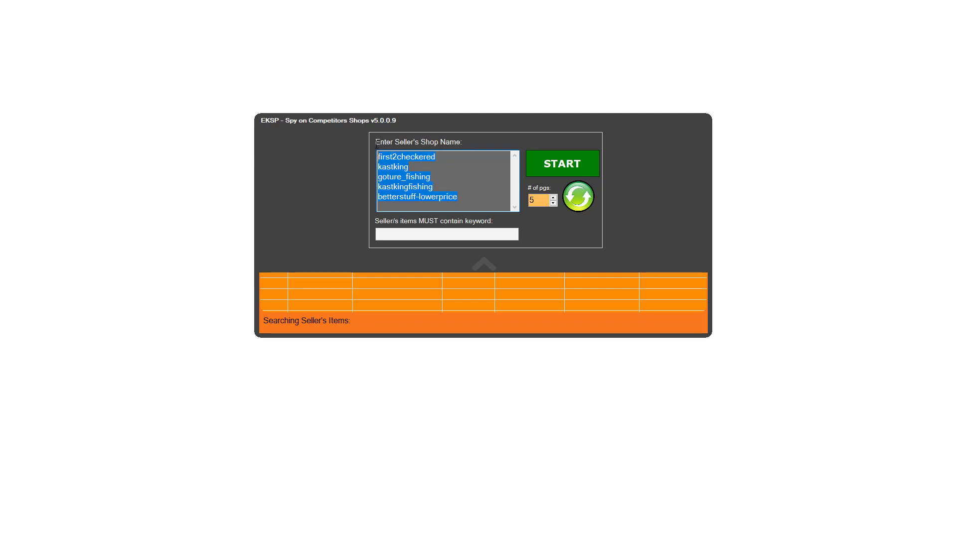
left_click(420, 170)
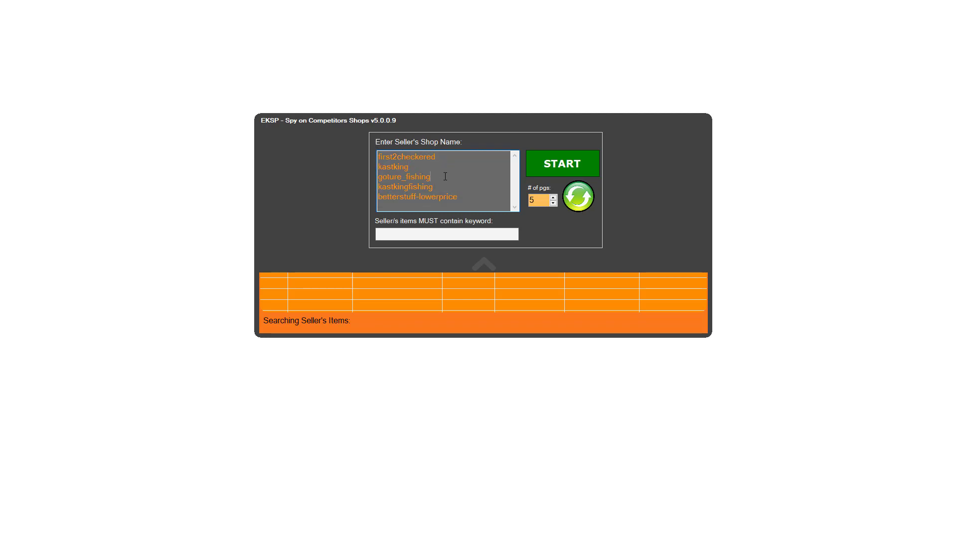
left_click_drag(378, 157, 468, 211)
left_click(468, 191)
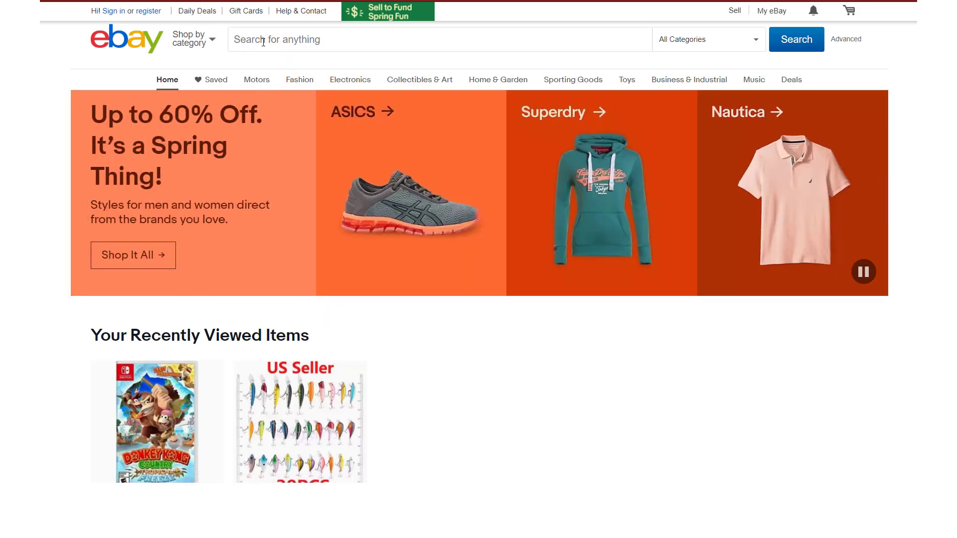
Step: Switch to the eBay website and search all categories for "fishing"
left_click(263, 42)
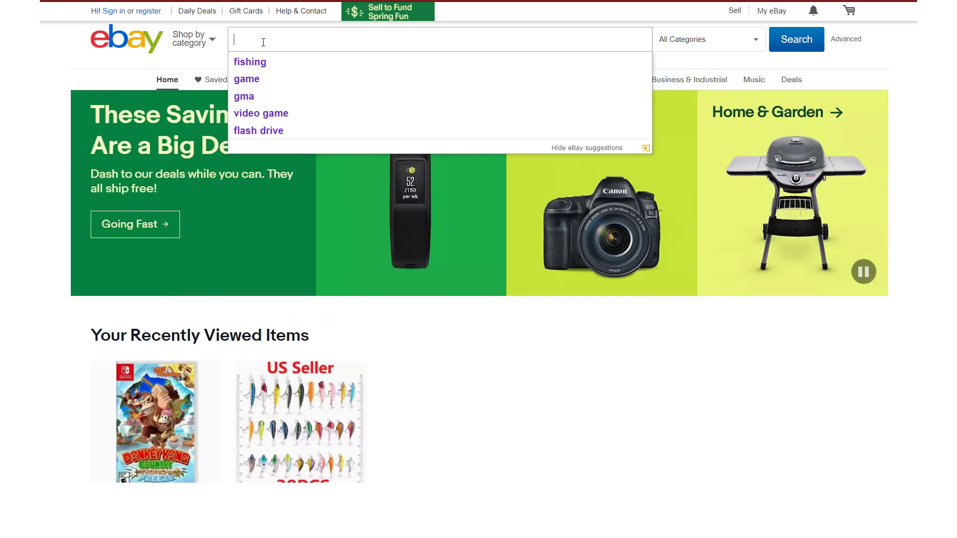
type("fishing")
key("Return")
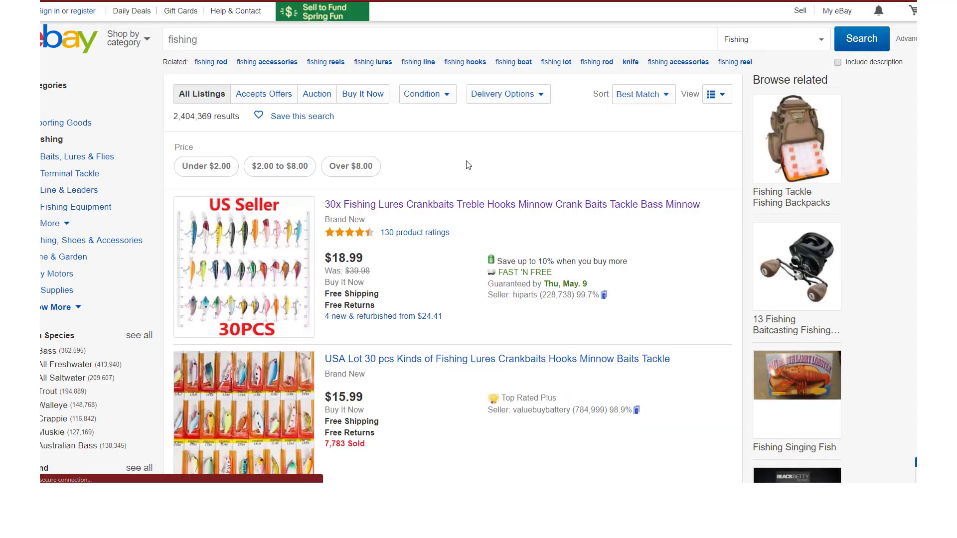
Step: Examine the fishing search results for the seller names shown beside the listings
scroll(483, 302, "down", 2)
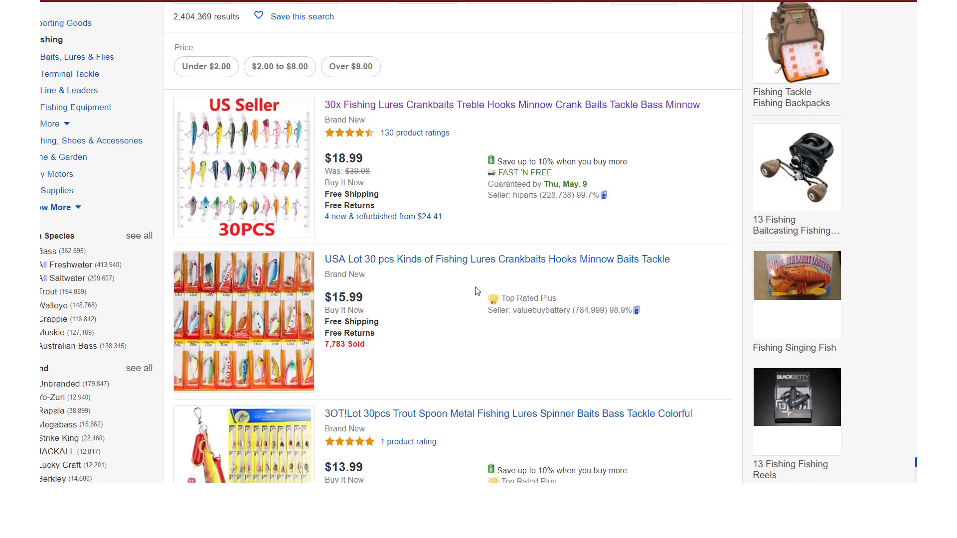
scroll(483, 294, "down", 1)
scroll(548, 293, "down", 2)
scroll(548, 293, "down", 5)
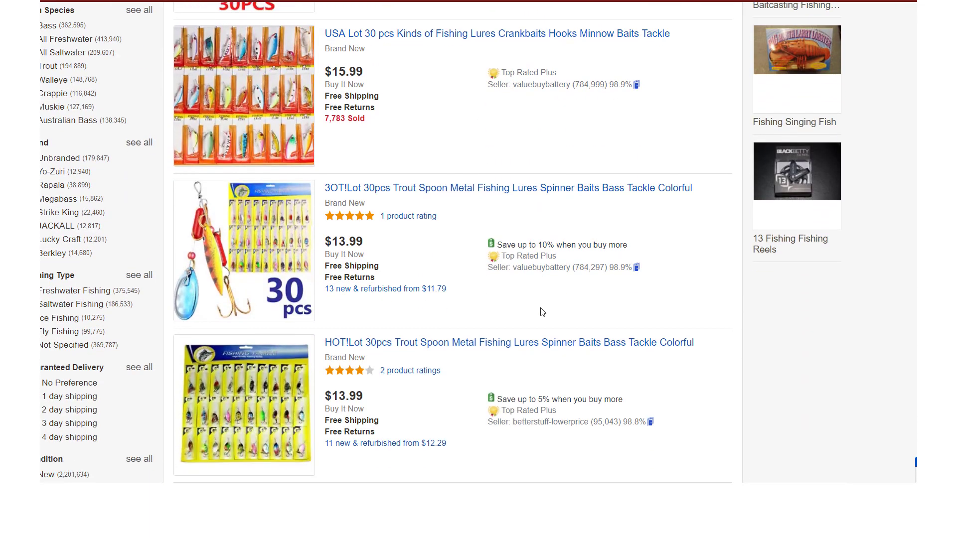
scroll(543, 341, "down", 6)
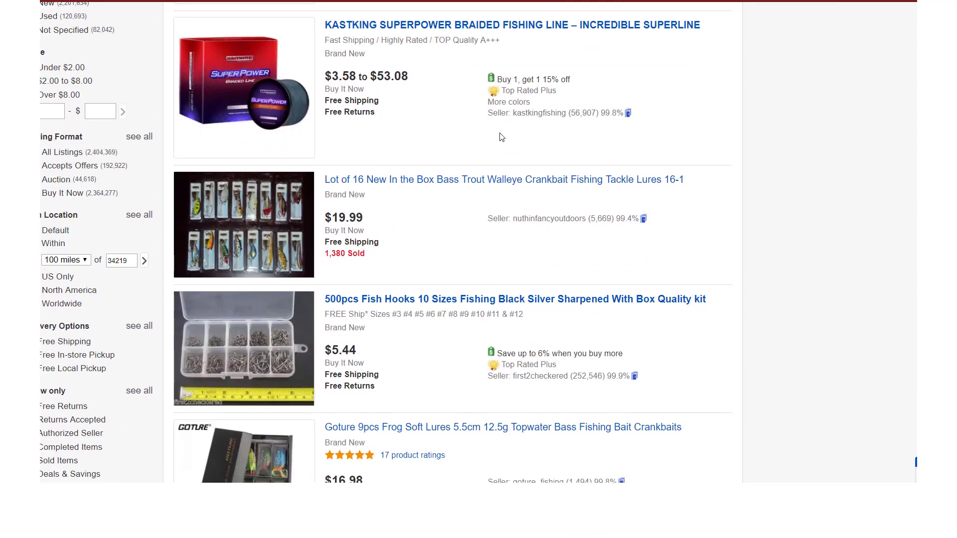
scroll(541, 267, "down", 5)
scroll(541, 267, "down", 10)
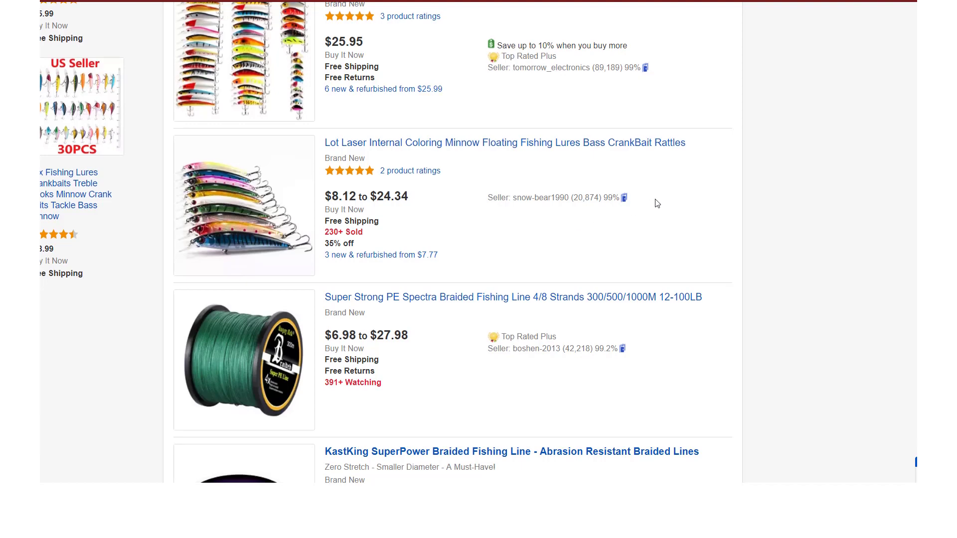
scroll(546, 218, "down", 3)
scroll(573, 229, "down", 3)
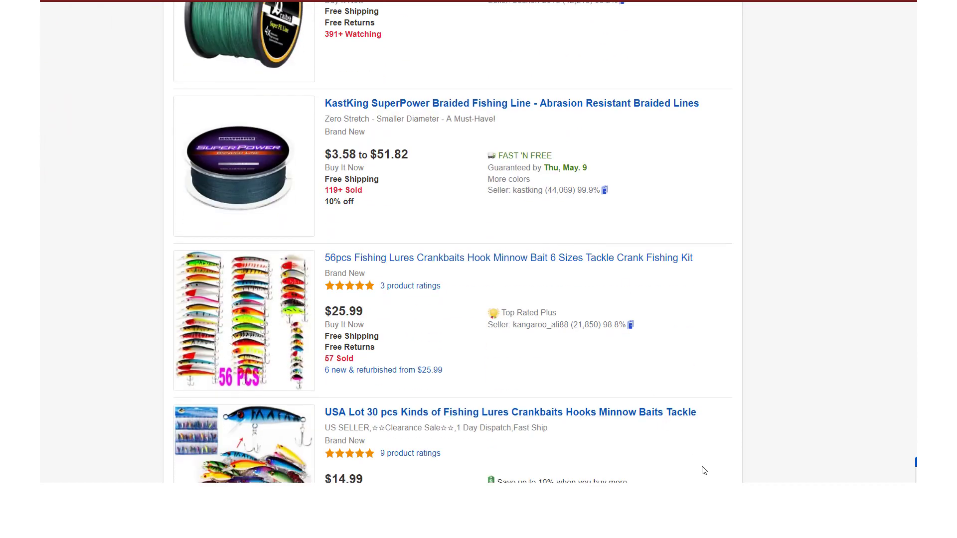
Step: Switch back to the Spy on Competitors Shops window and require sellers' items to contain the keyword "fish"
key("alt+Tab")
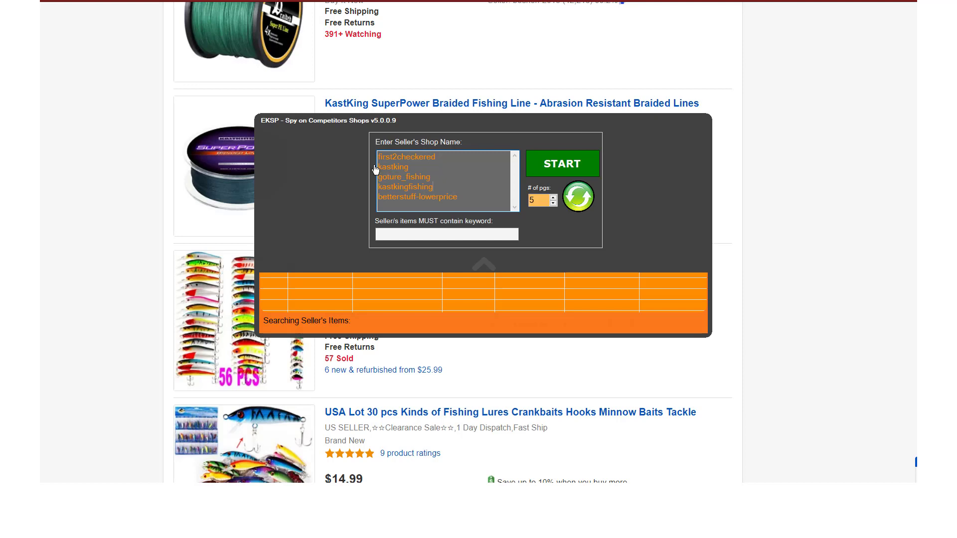
left_click(394, 235)
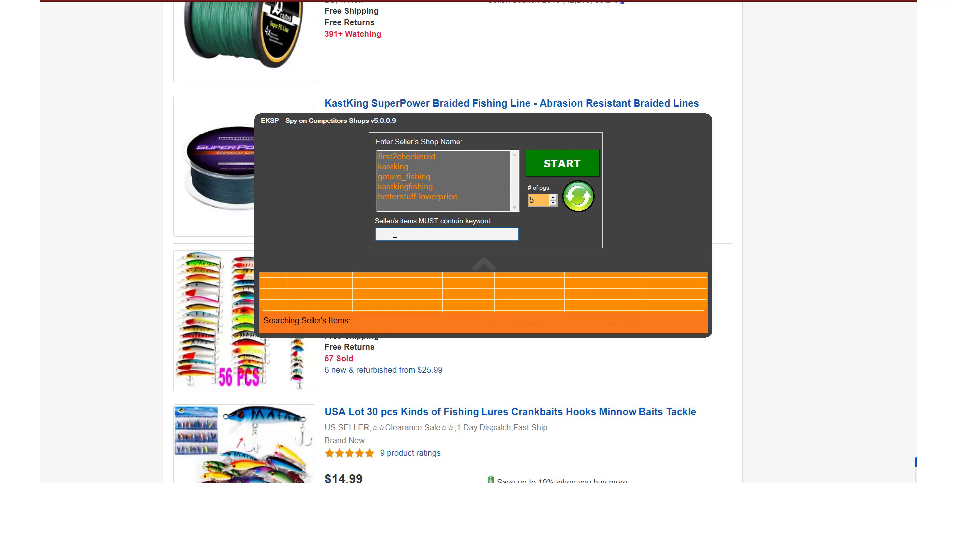
type("ish")
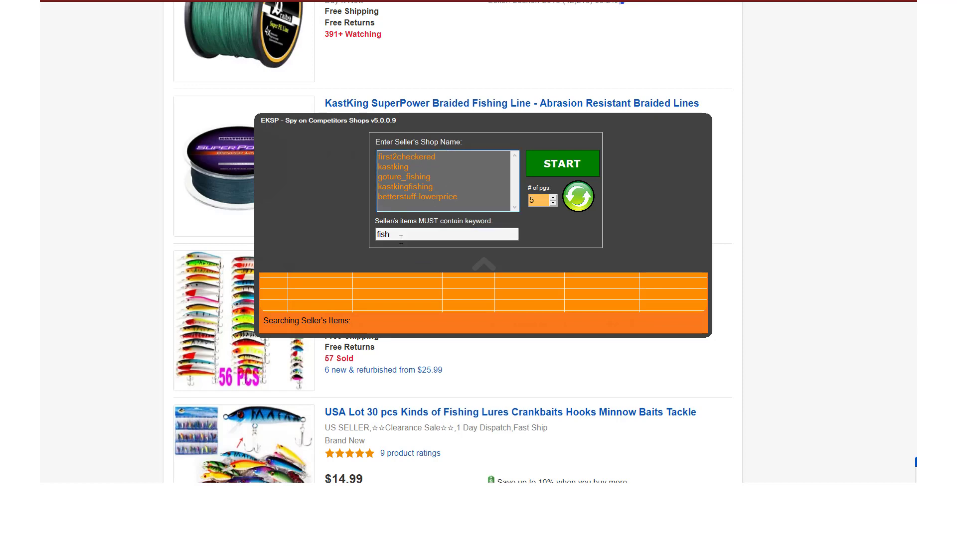
left_click(415, 184)
left_click(401, 238)
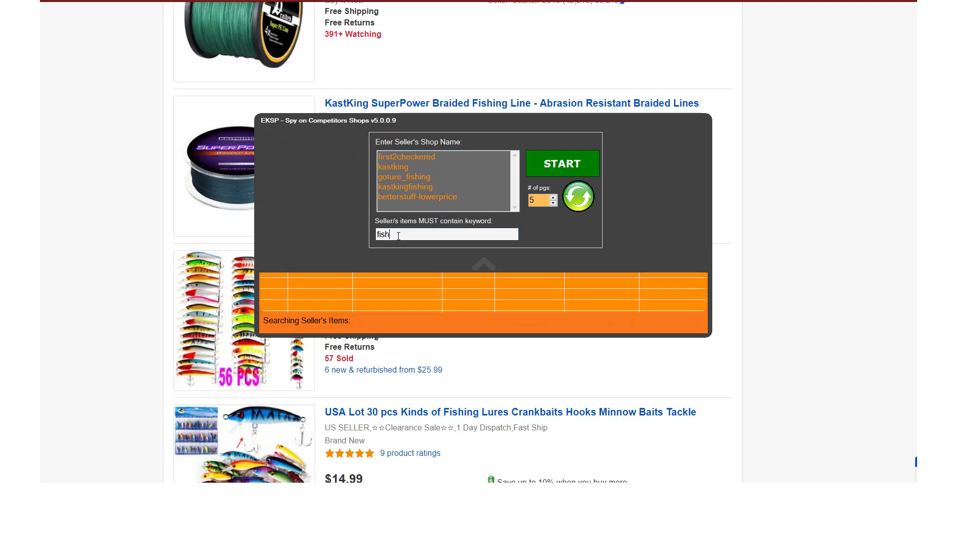
left_click_drag(394, 234, 361, 229)
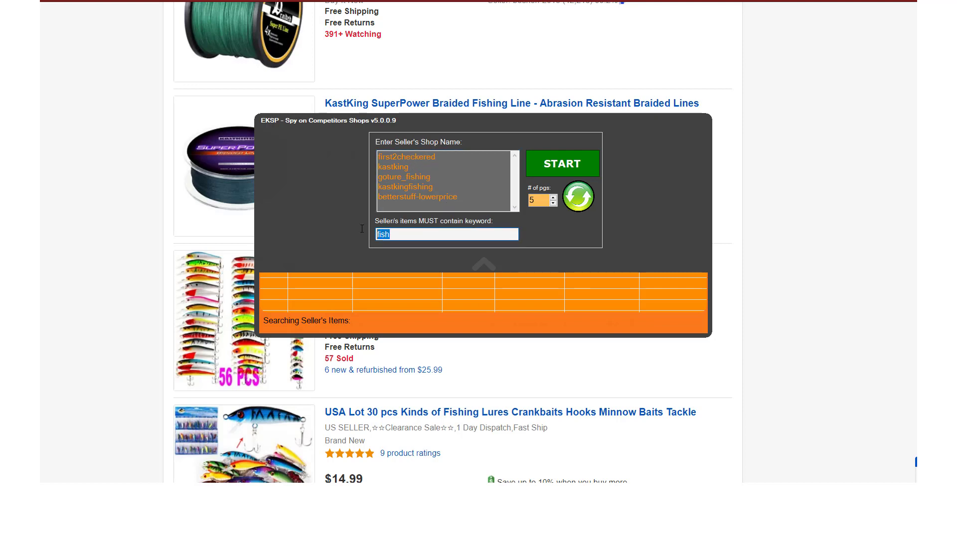
left_click(427, 234)
left_click_drag(450, 159, 387, 157)
left_click_drag(432, 187, 402, 177)
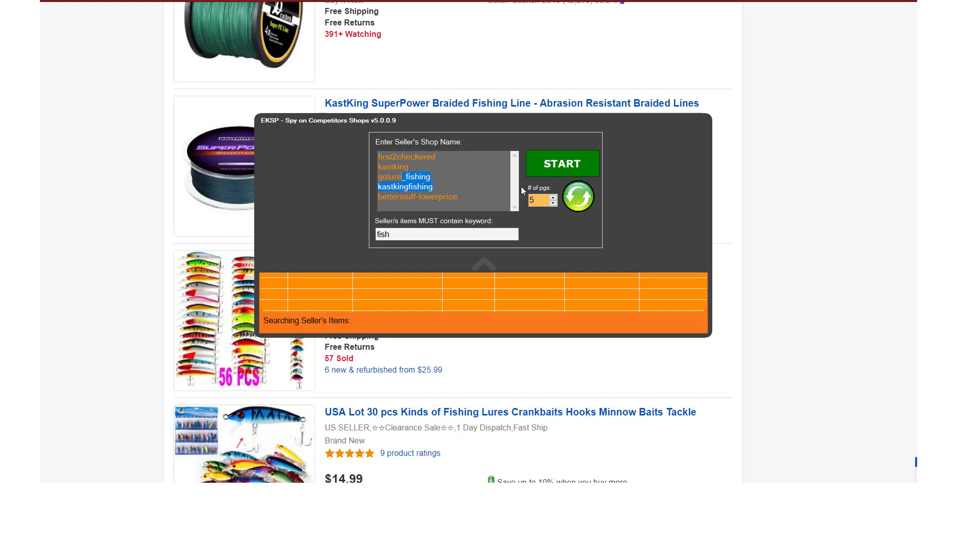
Step: Raise the number of pages to 8 and set it back to 5
left_click(553, 197)
left_click(553, 198)
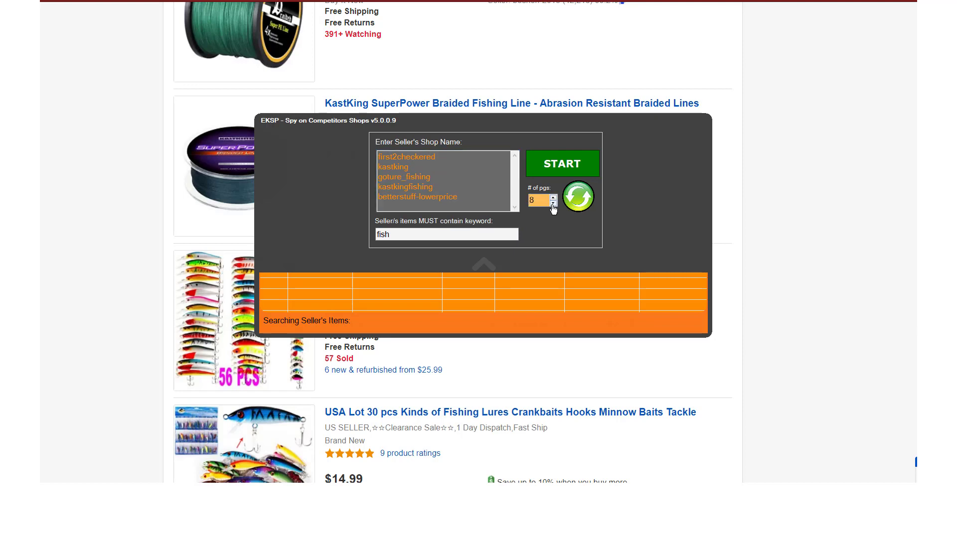
left_click(552, 204)
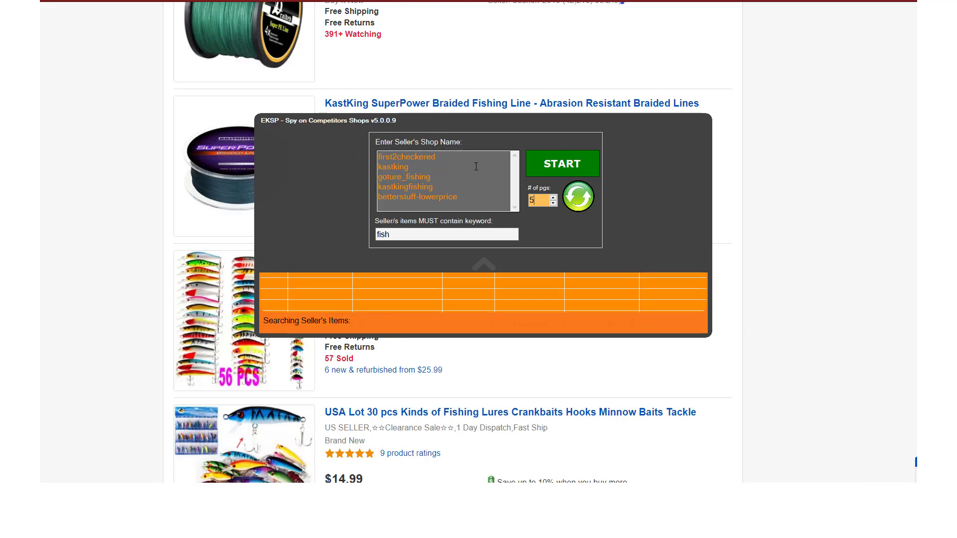
Step: Run the competitor shop analysis for the listed sellers to completion and reopen the seller search settings
double_click(379, 236)
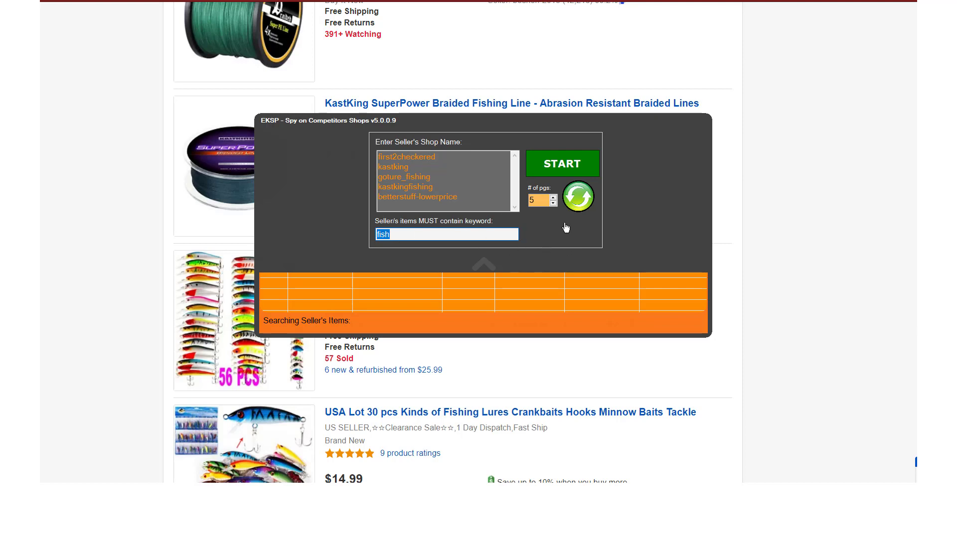
left_click(561, 166)
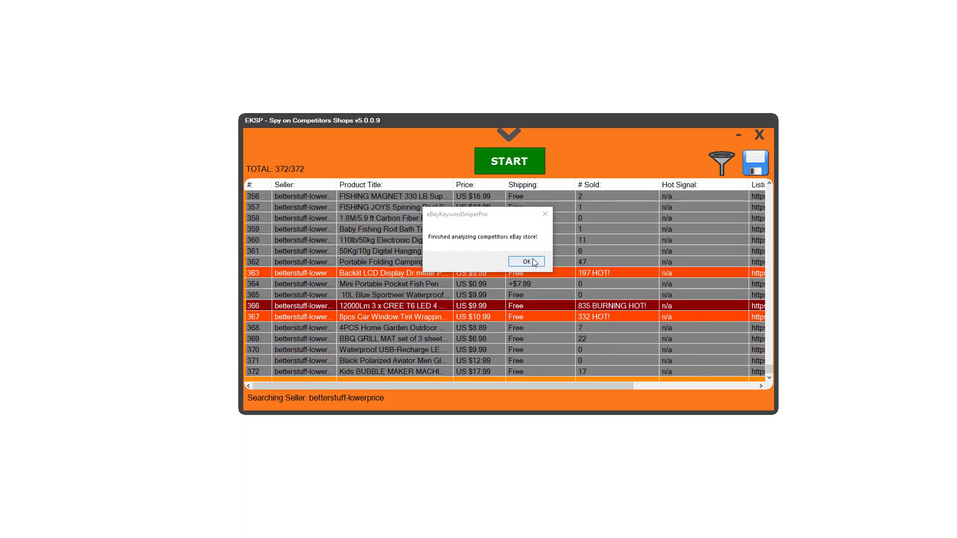
left_click(528, 261)
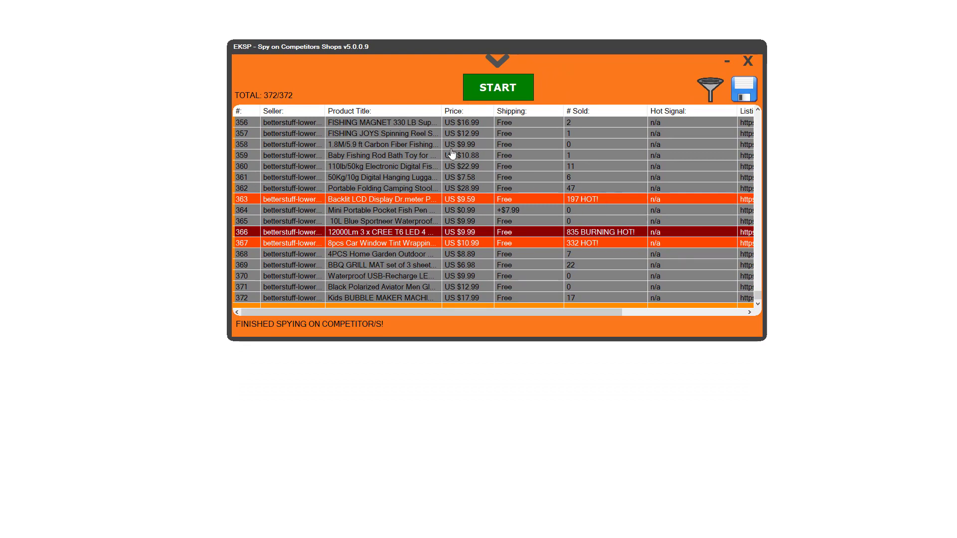
left_click(497, 61)
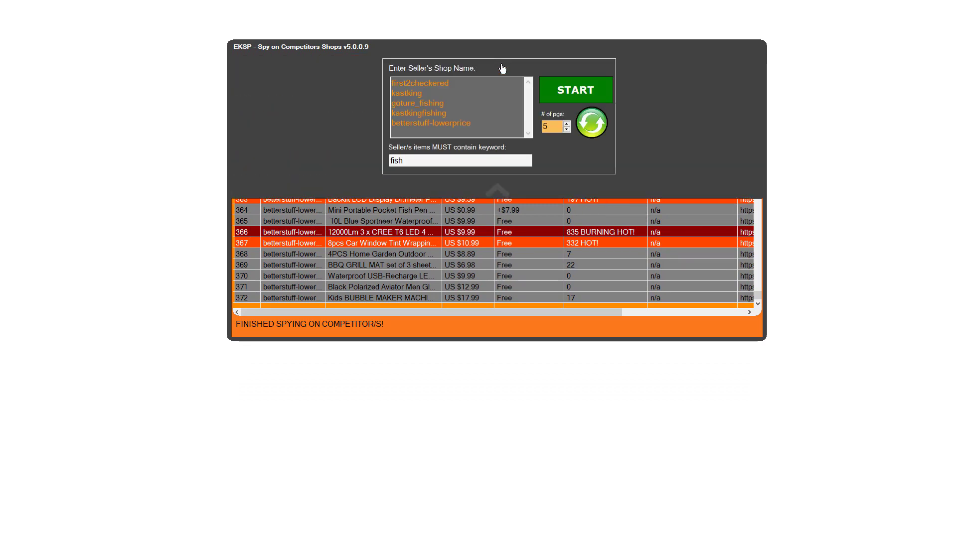
left_click(481, 125)
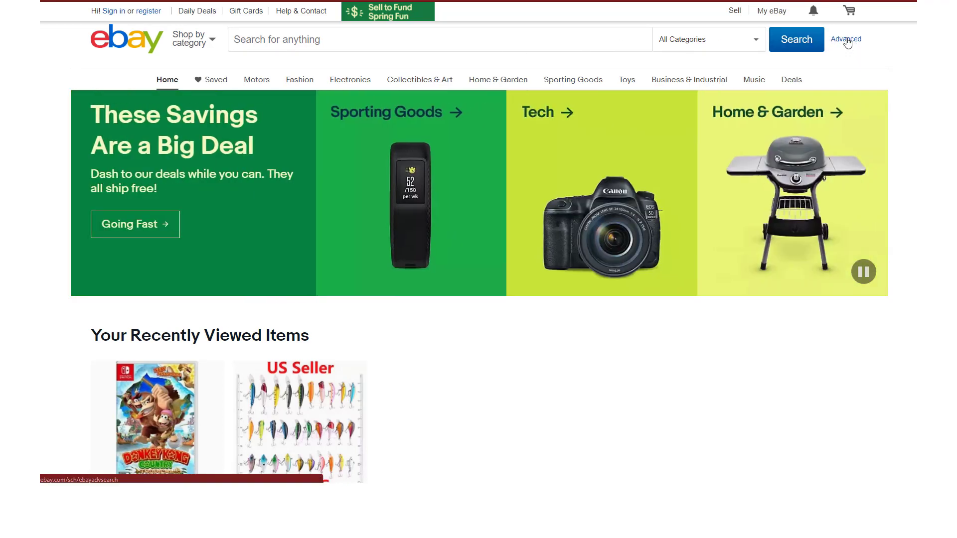
Step: Switch to the eBay website, open its advanced search and enter "fish" as the item keyword
left_click(846, 40)
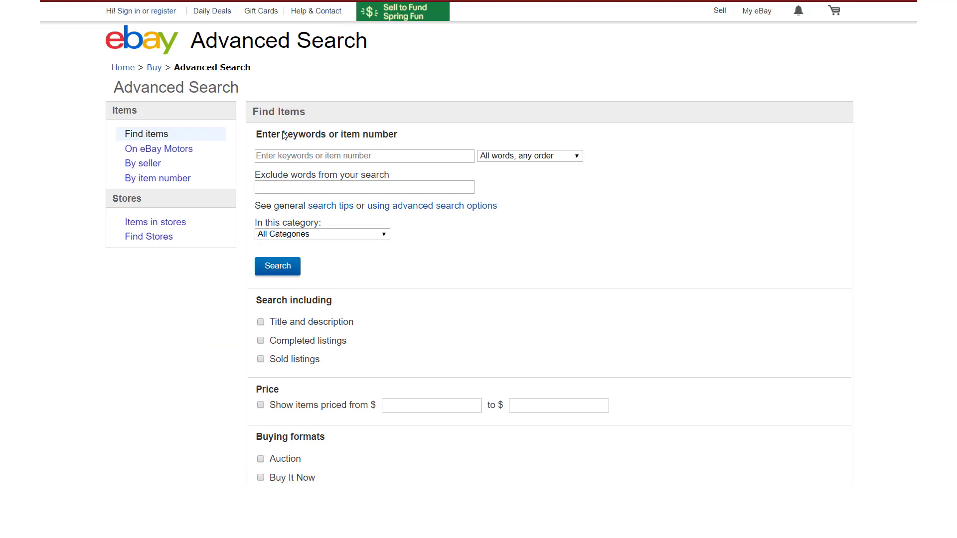
left_click(295, 156)
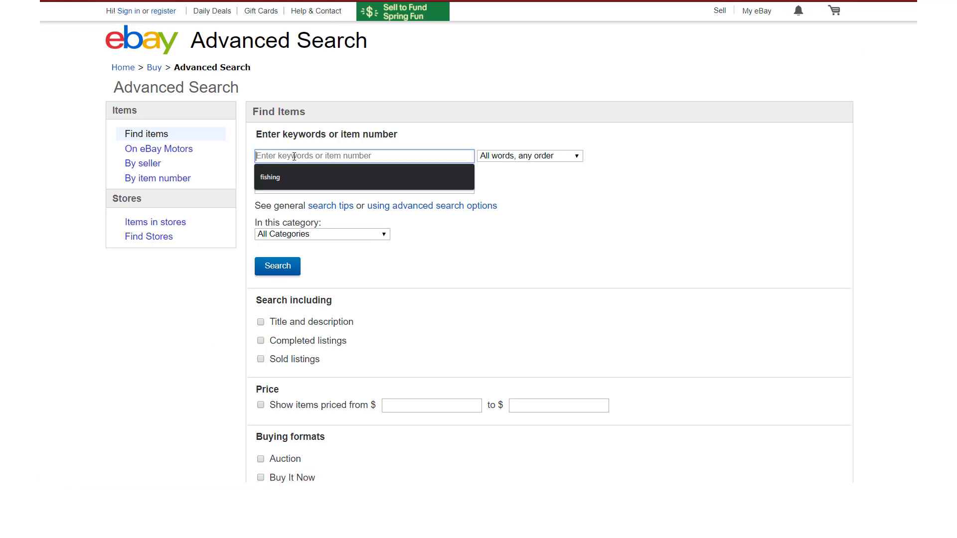
type("fis")
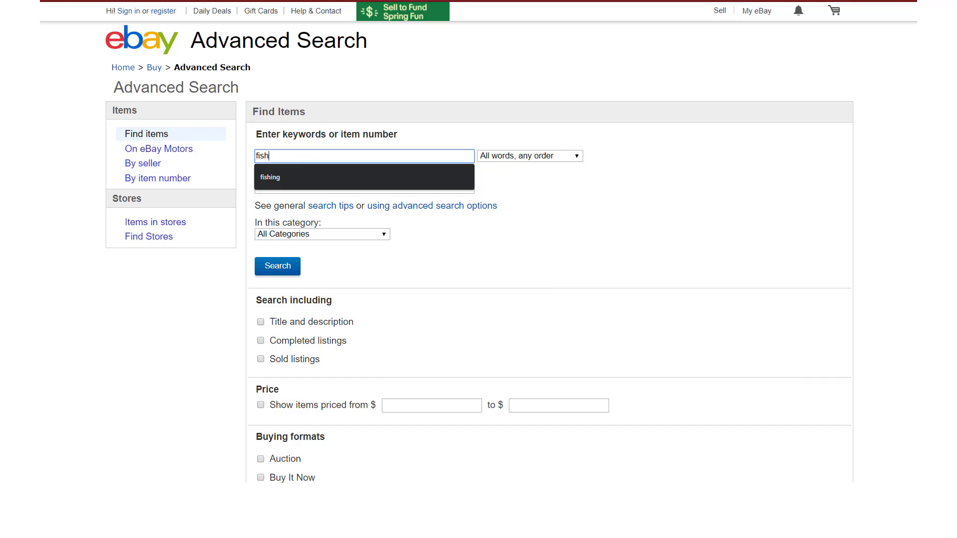
type("h")
key("alt+Tab")
double_click(394, 161)
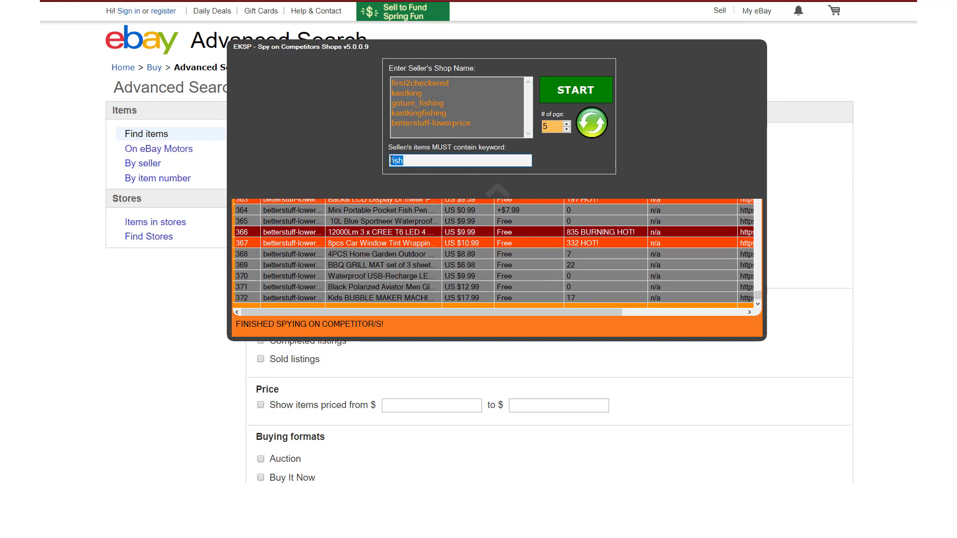
left_click(141, 356)
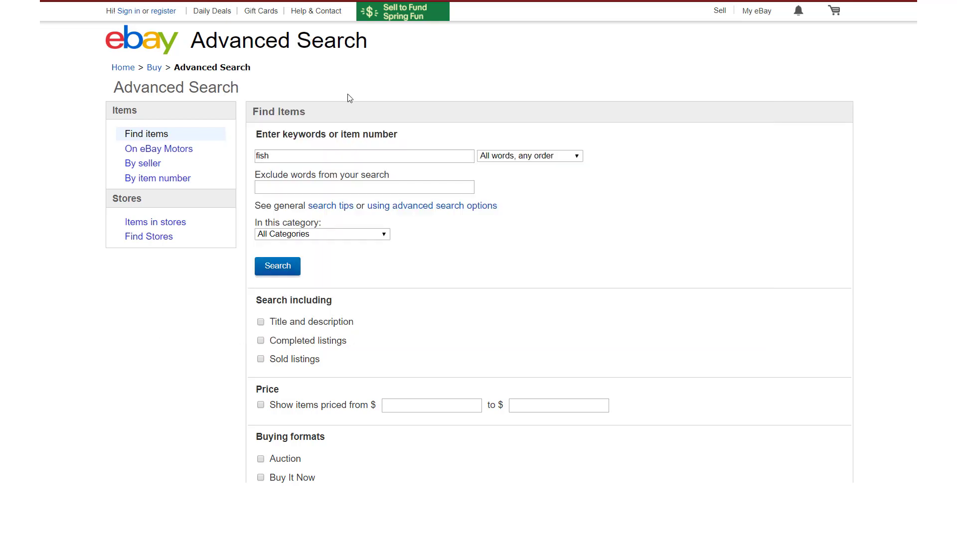
left_click(285, 158)
left_click(148, 349)
left_click(290, 158)
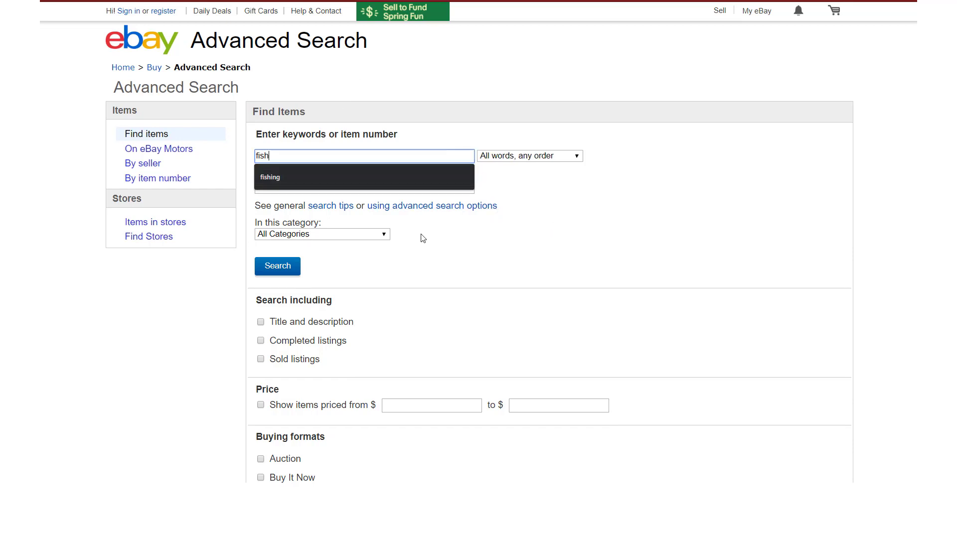
left_click(167, 360)
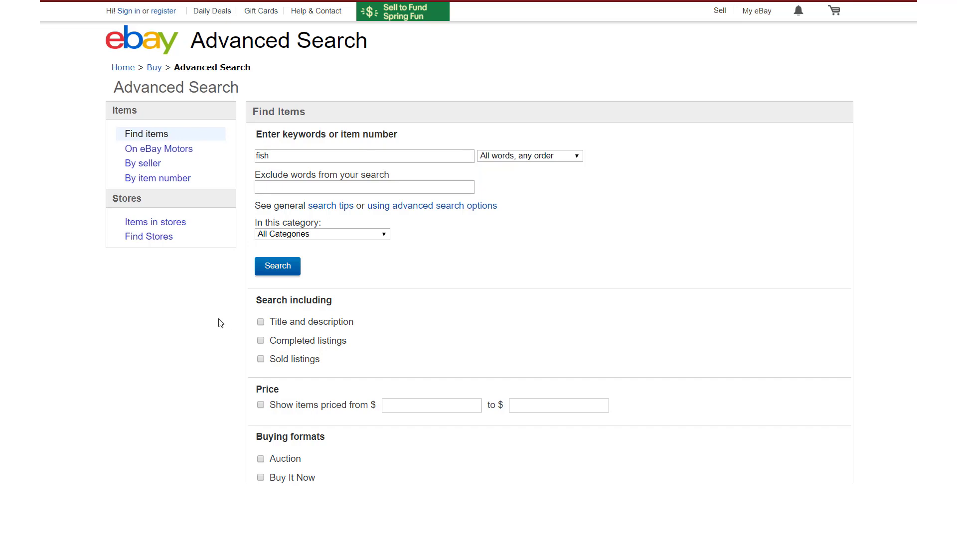
Step: Restrict the advanced search to items from specific sellers, ready for a seller user ID to include
scroll(219, 322, "down", 9)
scroll(220, 321, "down", 8)
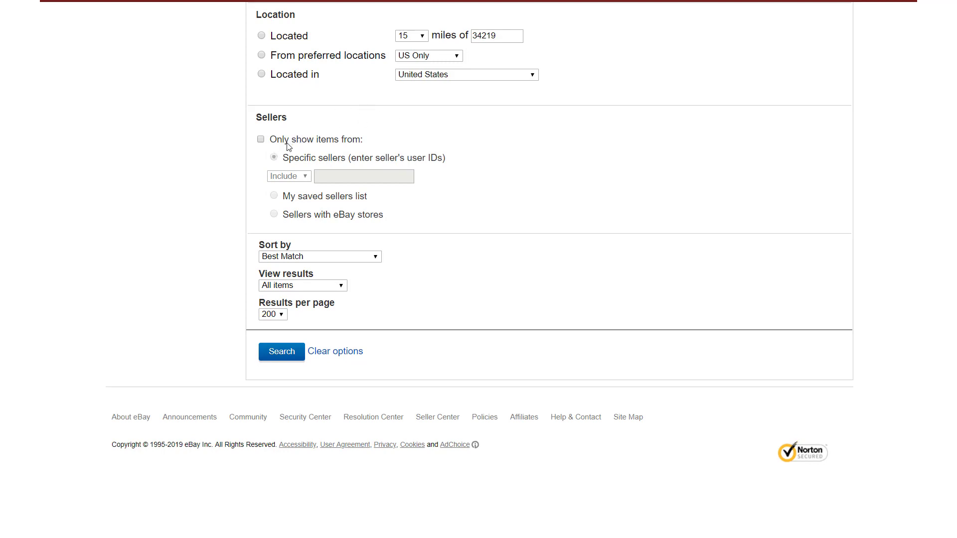
left_click(262, 141)
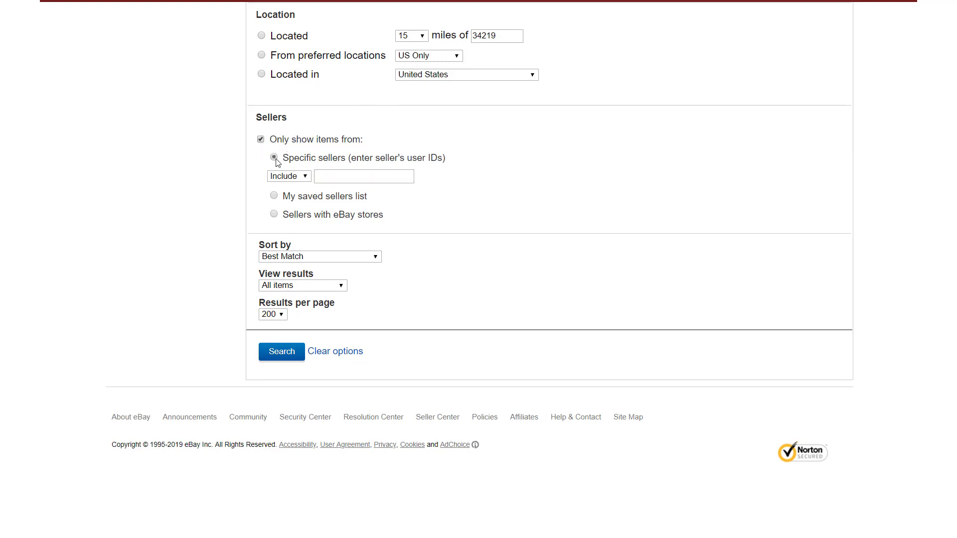
left_click(322, 175)
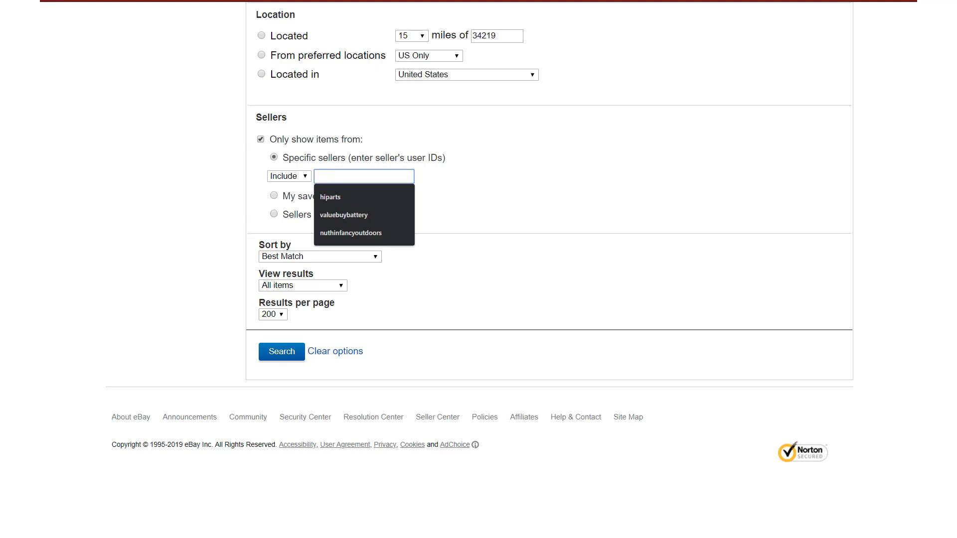
Step: Switch to the Spy on Competitors Shops window, copy the shop name "kastking" from the seller list and return to eBay
key("alt+Tab")
left_click_drag(421, 94, 388, 93)
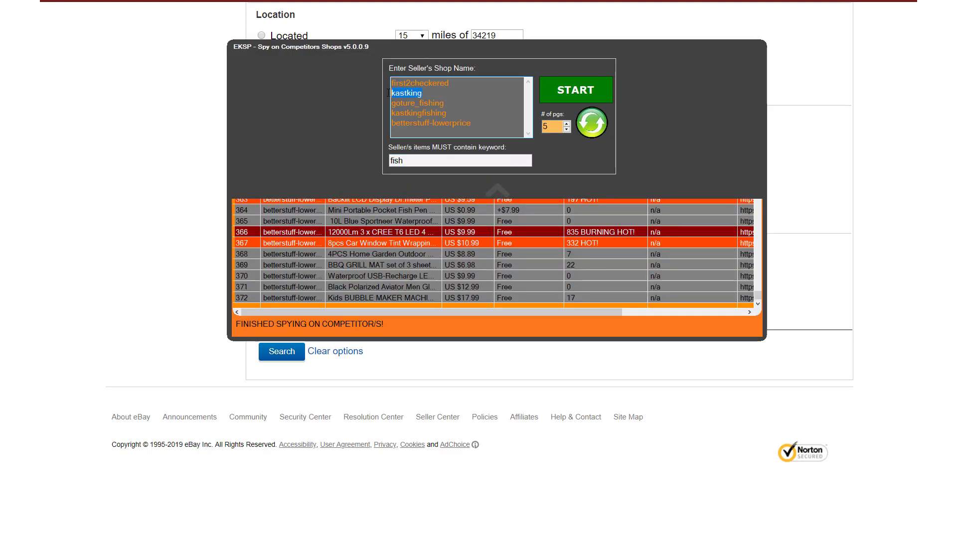
right_click(405, 93)
left_click(310, 123)
key("alt+Tab")
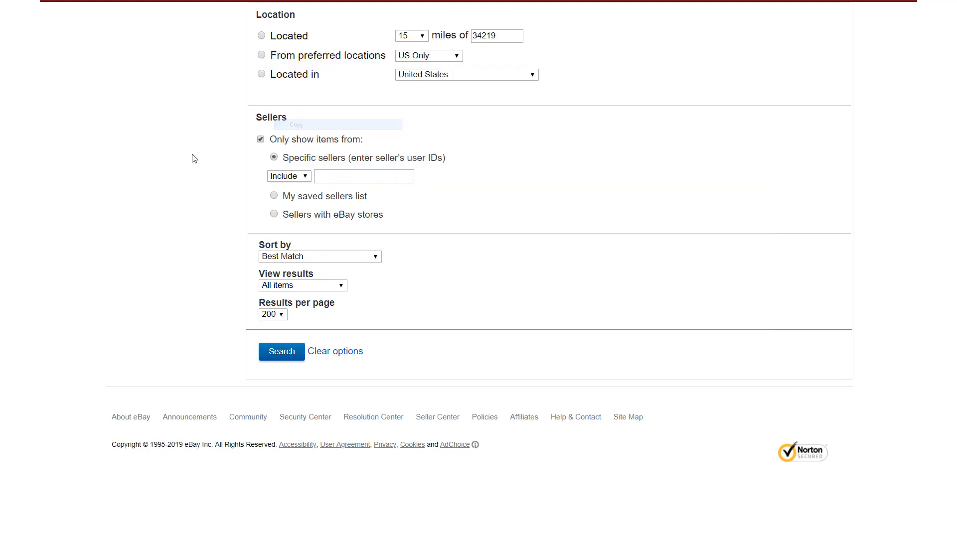
Step: Paste "kastking" as the included seller and run the advanced search
right_click(327, 175)
left_click(366, 249)
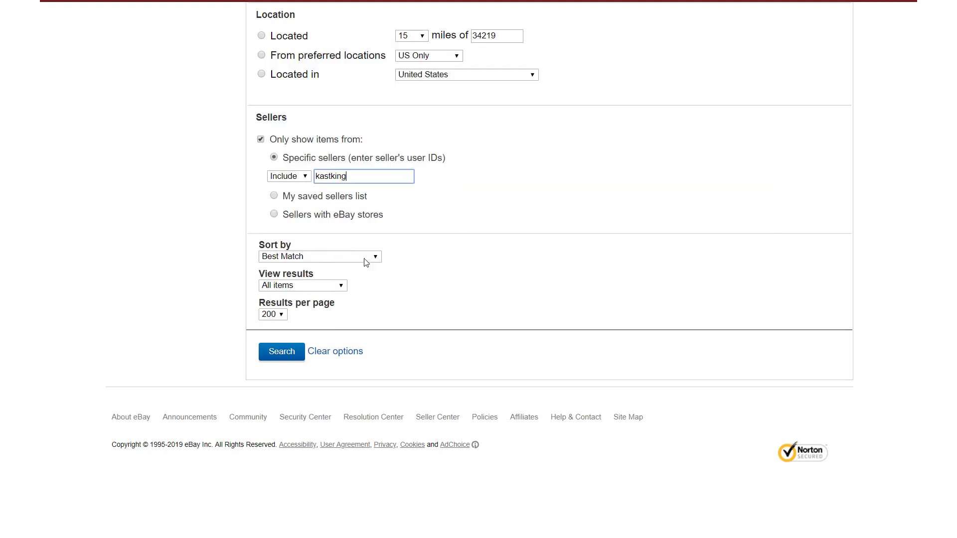
left_click(283, 352)
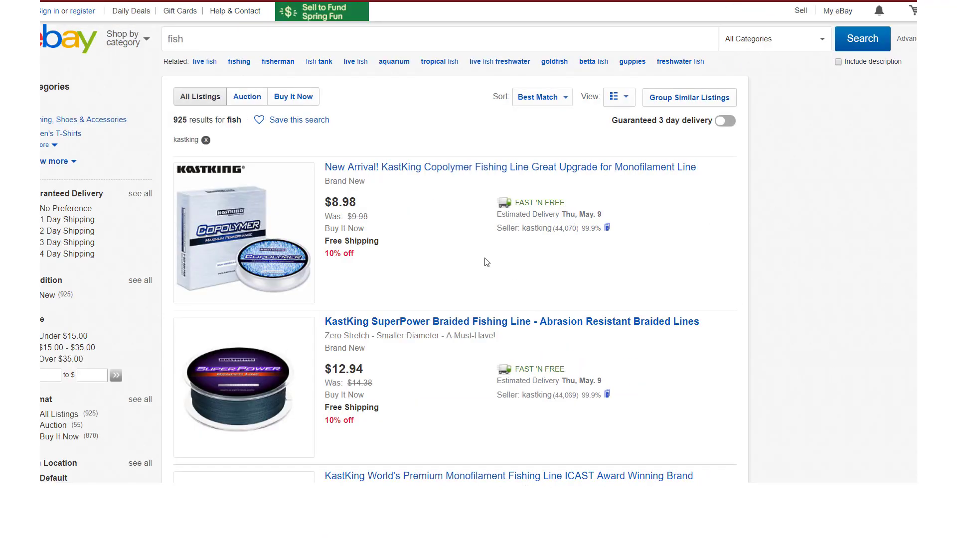
Step: Check the seller name on the first listings and the "fish" keyword used for the search results
left_click_drag(522, 228, 552, 233)
scroll(545, 294, "down", 9)
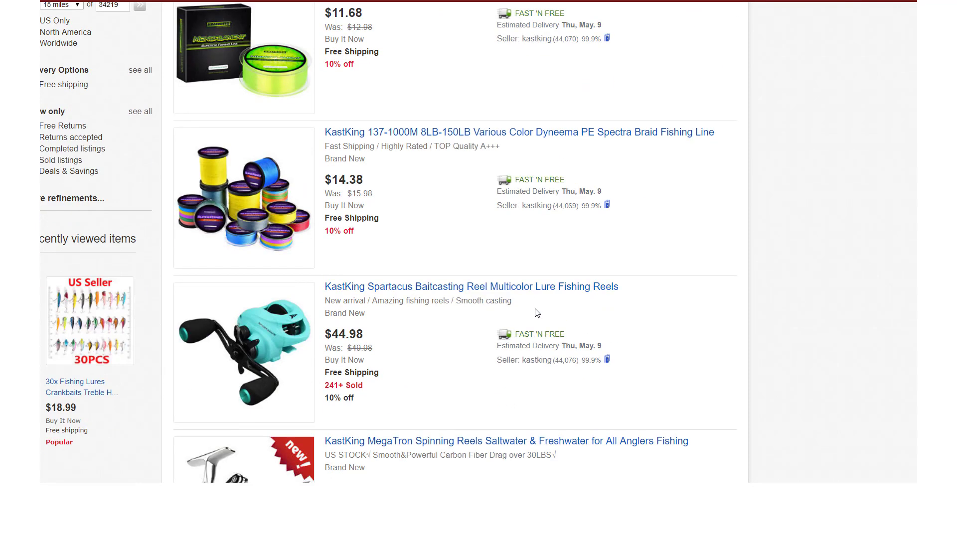
scroll(536, 305, "up", 5)
scroll(536, 305, "up", 5)
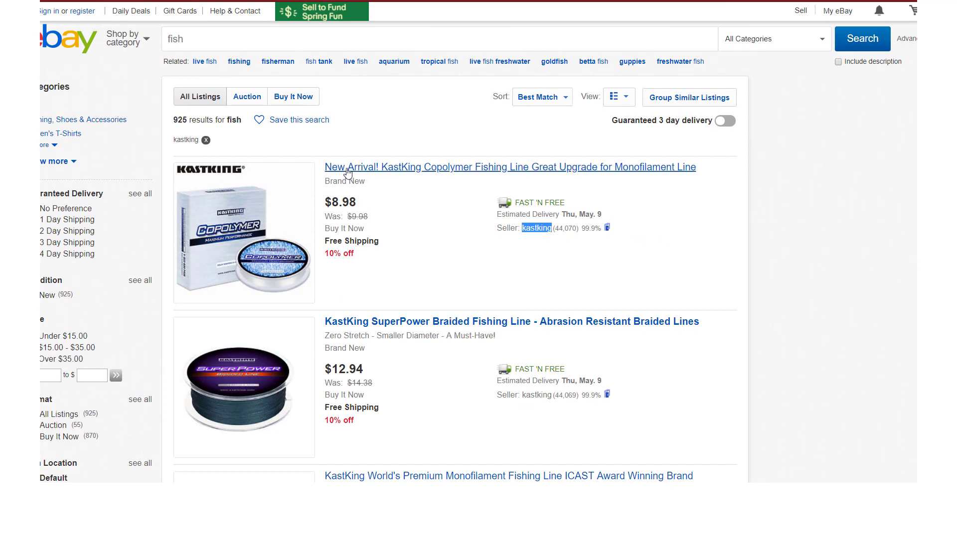
left_click_drag(198, 39, 163, 39)
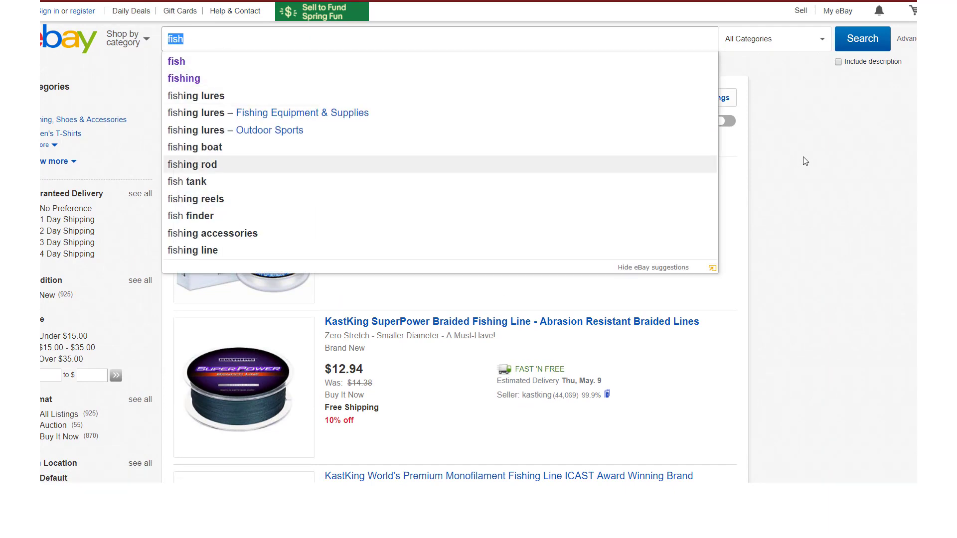
left_click(413, 259)
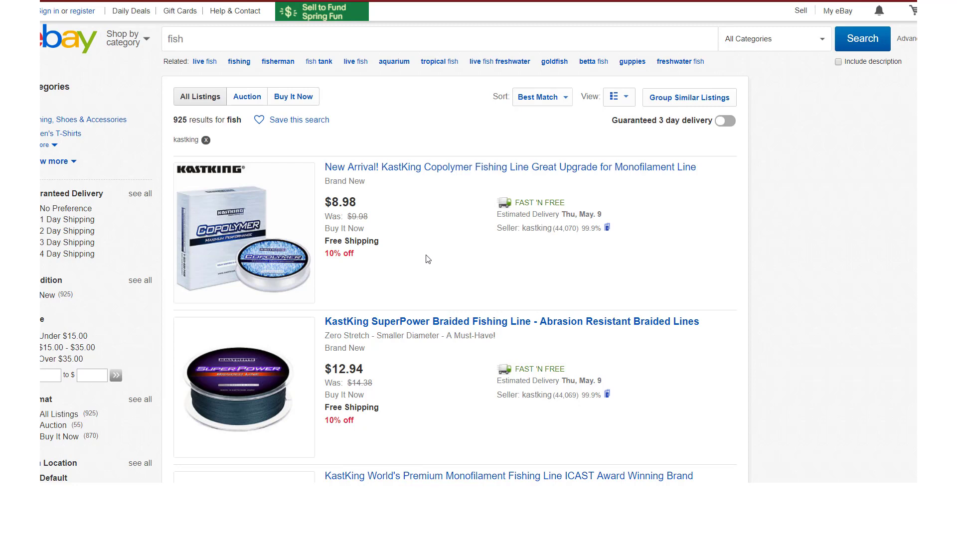
Step: Look through the seller's fish listings, examining the products, prices and the sold, watching and bid details
scroll(427, 260, "down", 2)
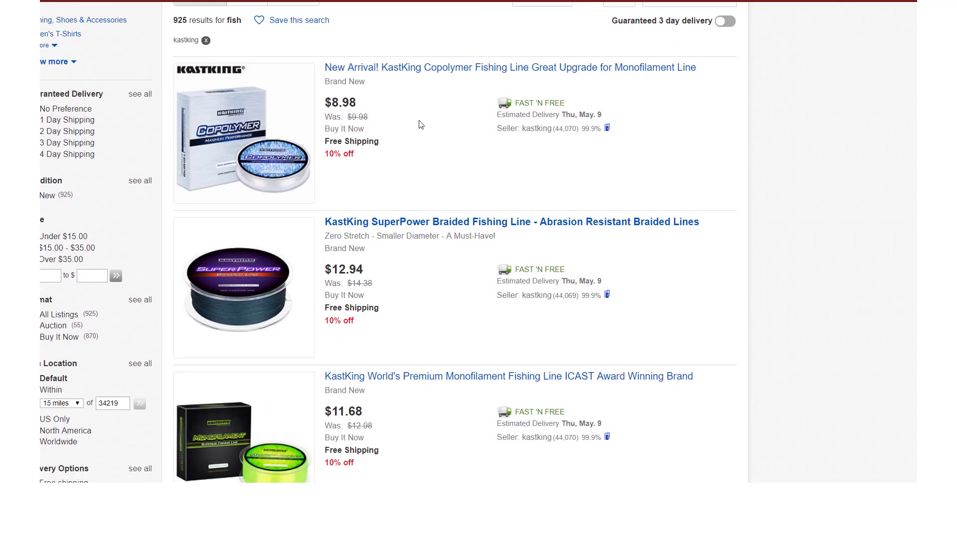
scroll(445, 77, "up", 1)
scroll(470, 404, "down", 3)
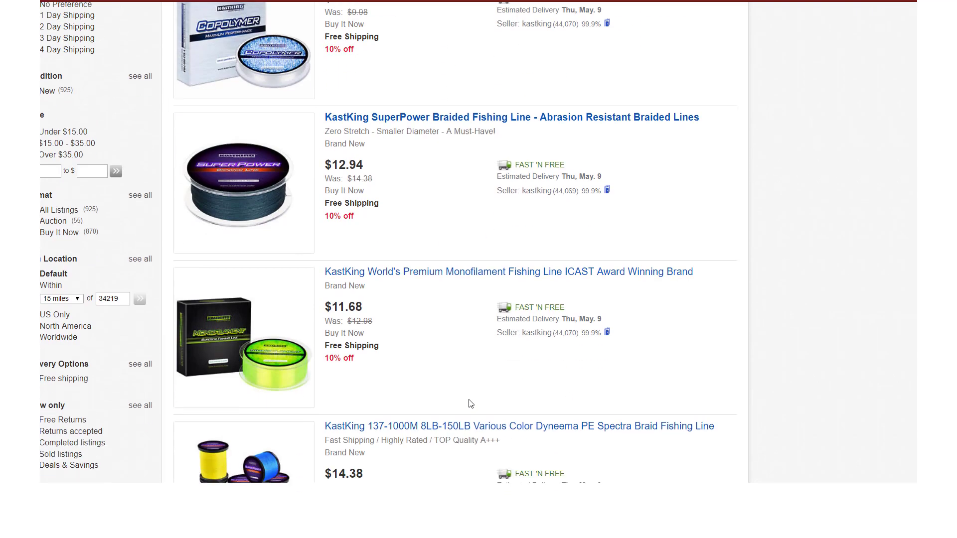
scroll(464, 380, "down", 5)
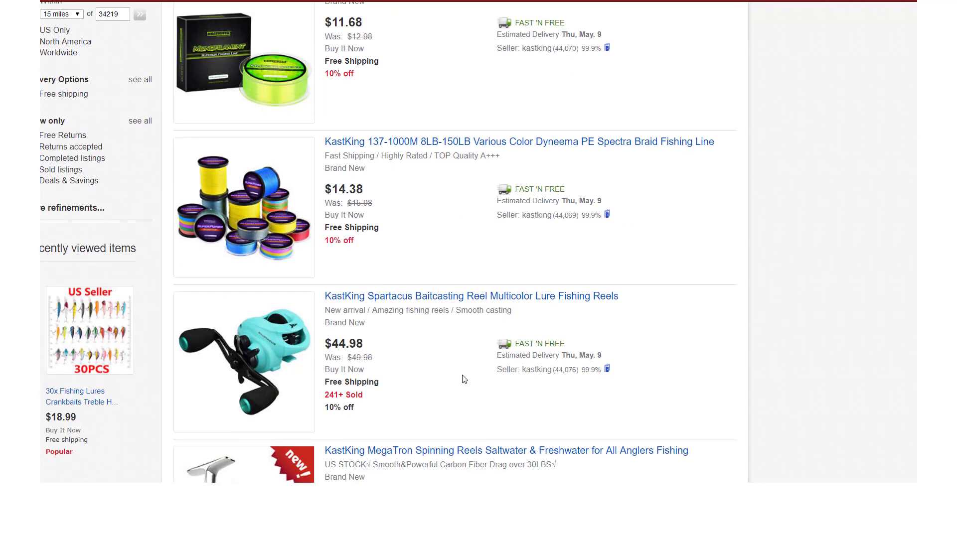
scroll(462, 365, "down", 11)
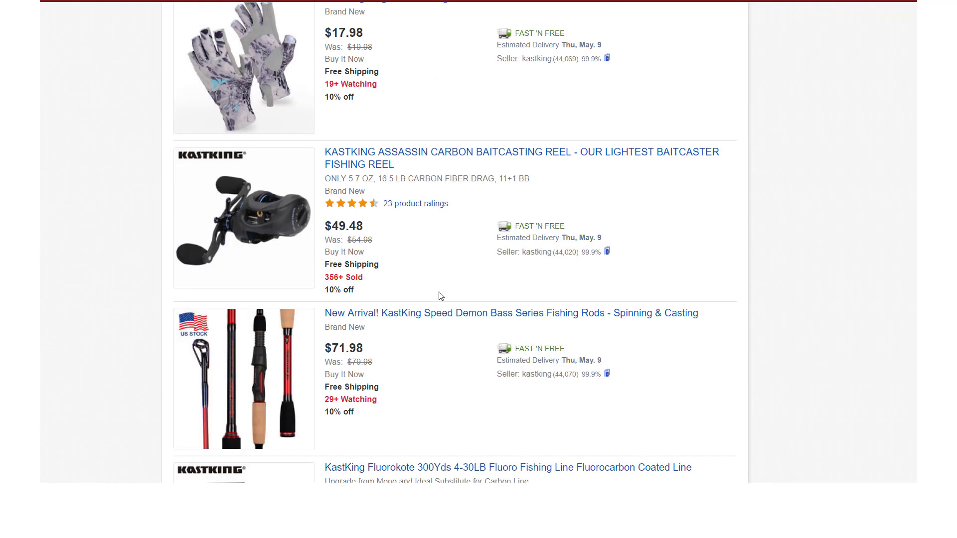
scroll(441, 296, "down", 10)
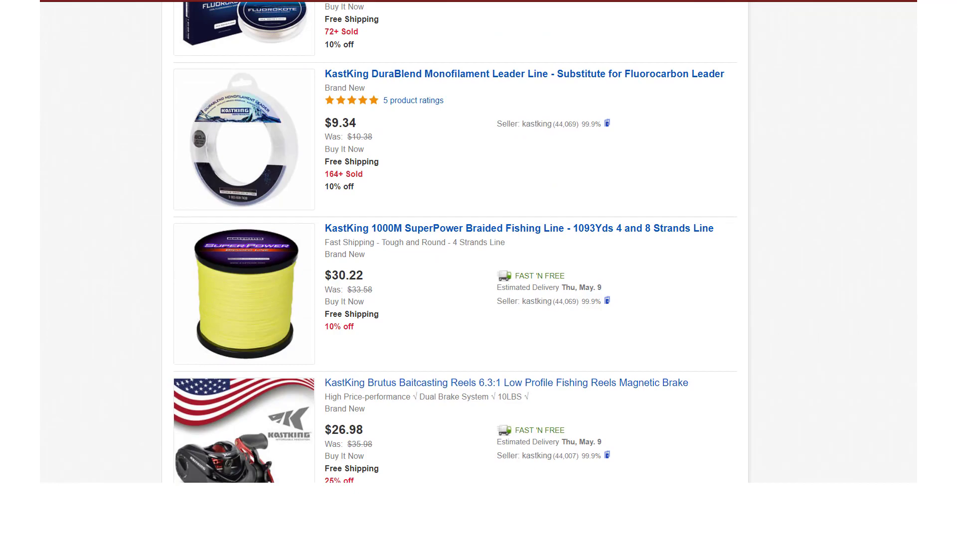
scroll(454, 242, "down", 20)
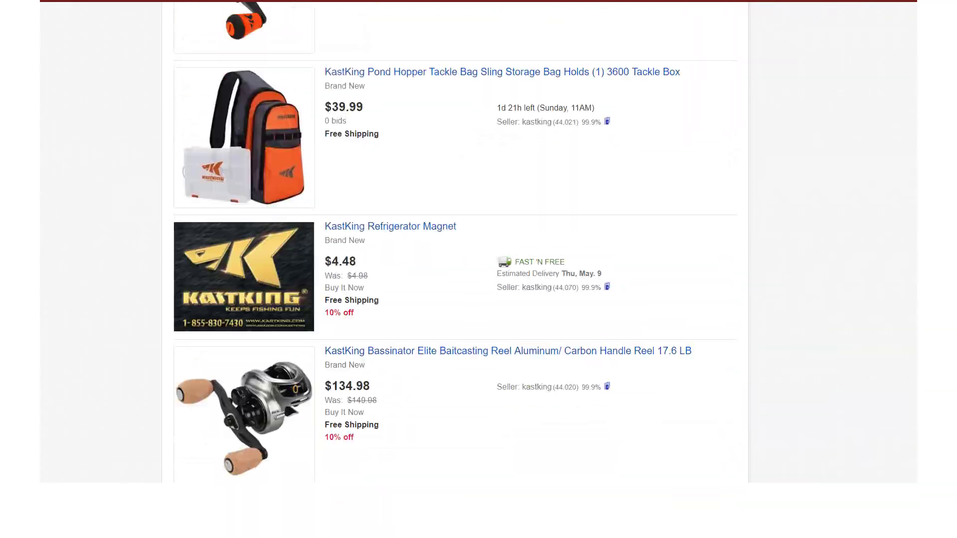
scroll(455, 241, "down", 20)
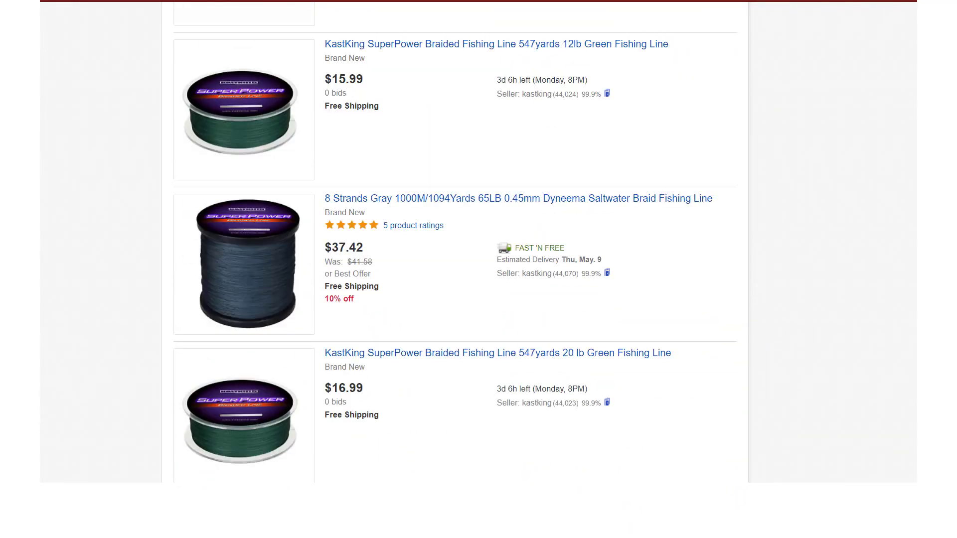
scroll(454, 242, "down", 10)
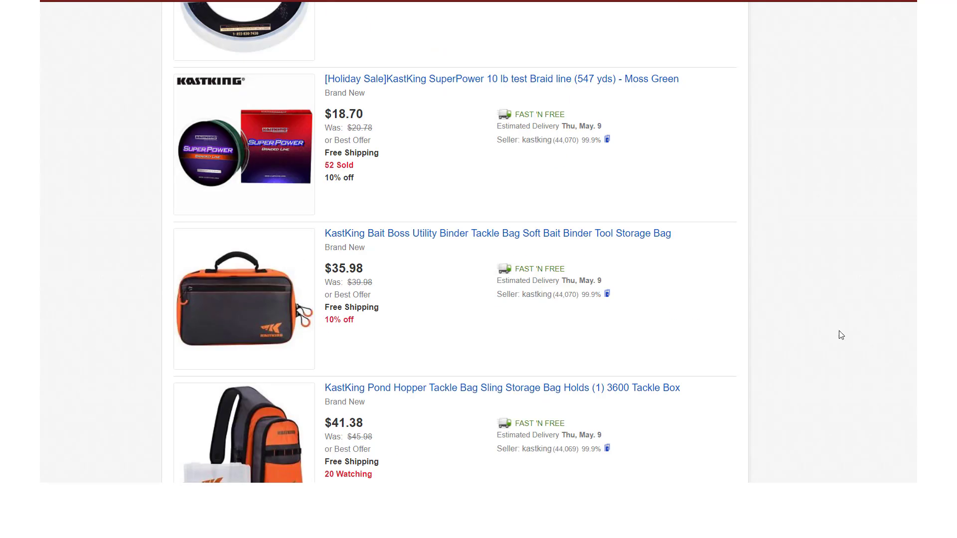
scroll(840, 334, "down", 7)
scroll(832, 260, "up", 6)
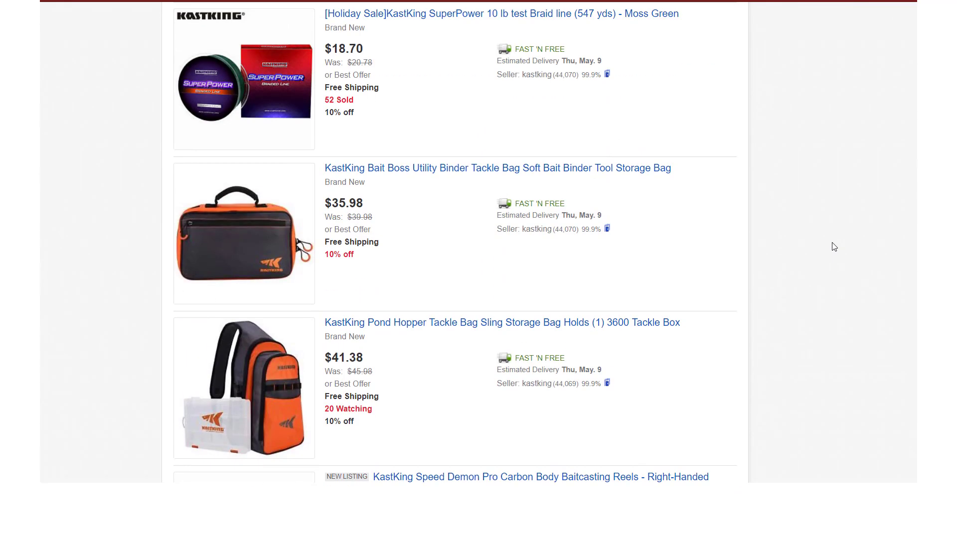
scroll(834, 243, "down", 2)
scroll(832, 237, "up", 13)
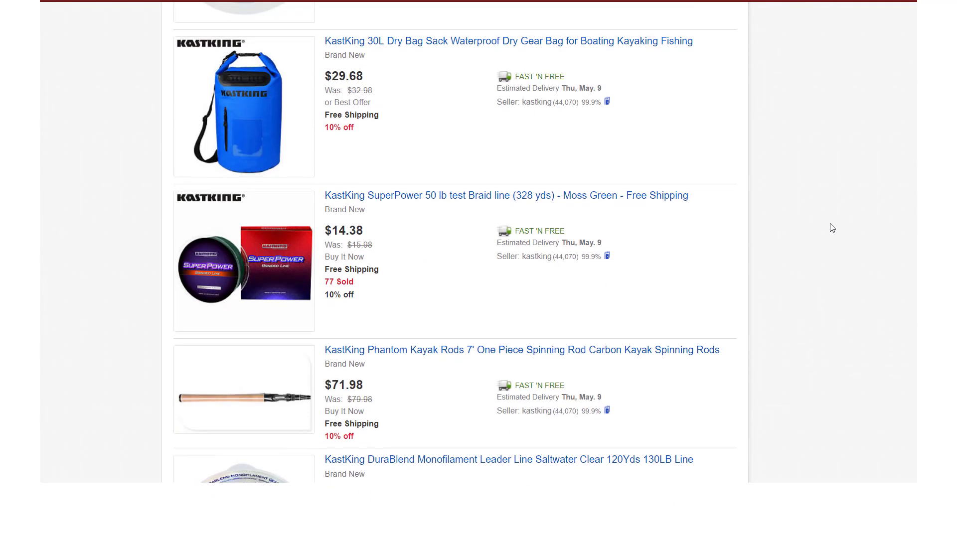
scroll(832, 226, "up", 1)
scroll(836, 217, "up", 10)
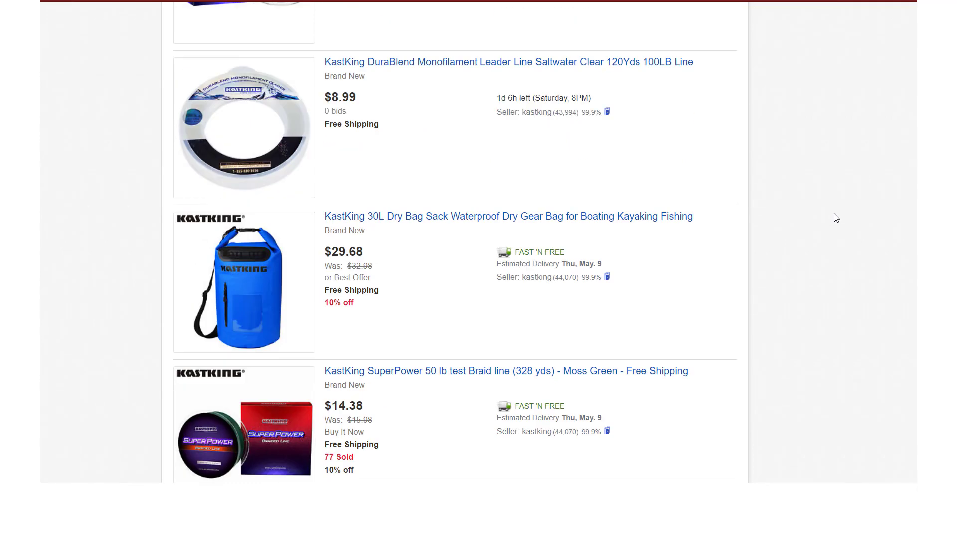
scroll(748, 217, "up", 4)
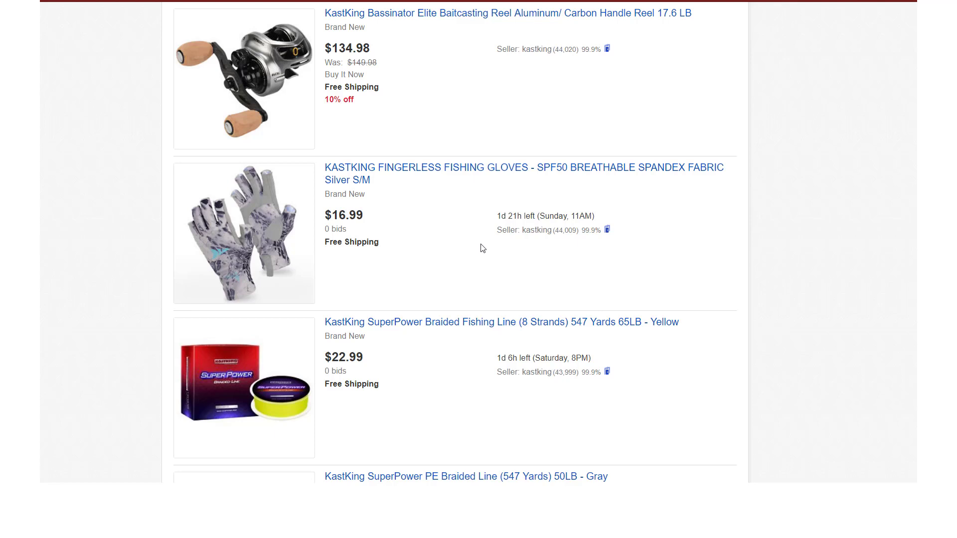
scroll(511, 255, "down", 1)
scroll(769, 301, "down", 1)
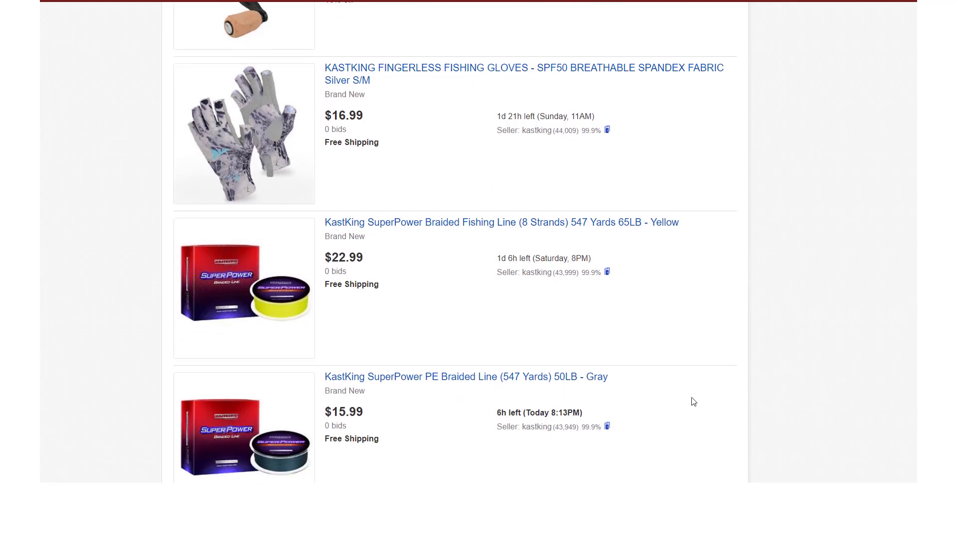
Step: Switch to the Spy on Competitors Shops window, collapse the seller search settings and return to the first row of the results
key("alt+Tab")
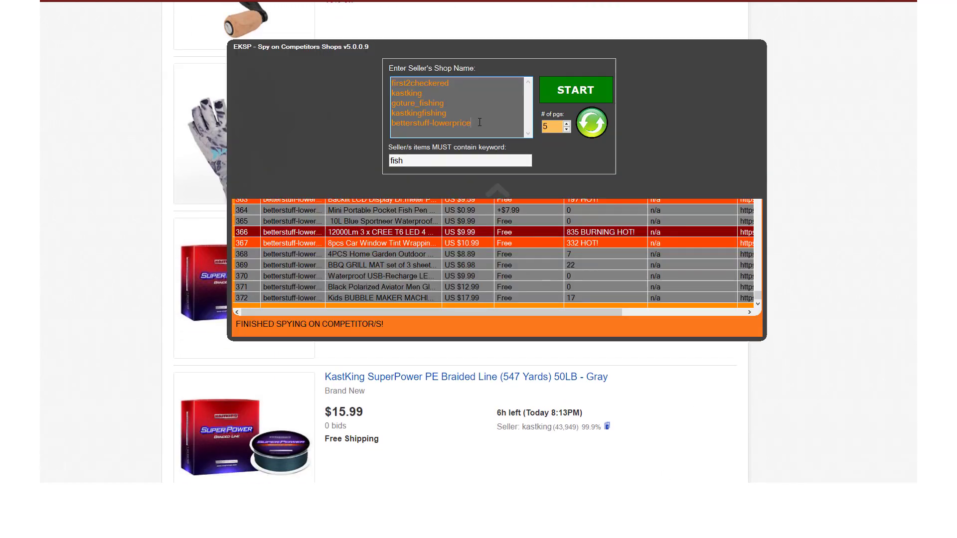
left_click(496, 190)
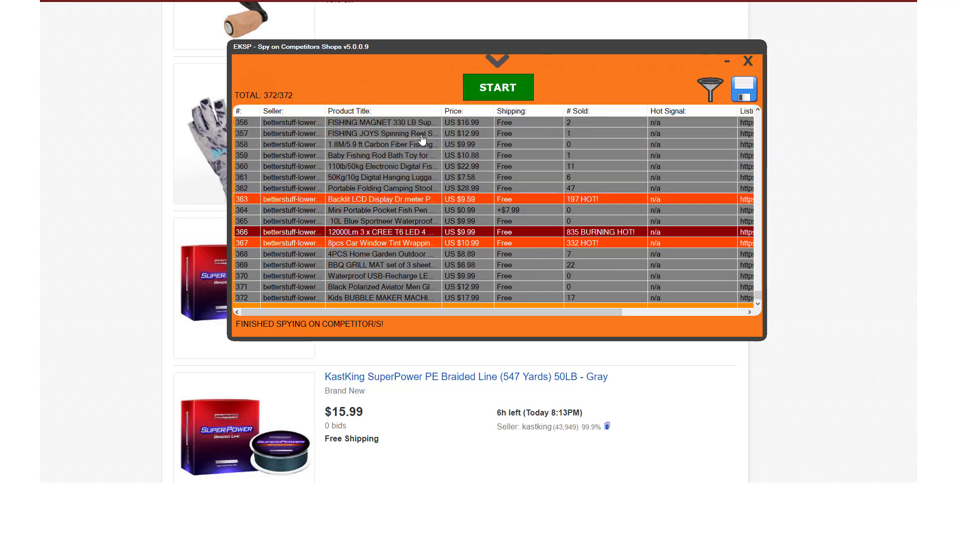
left_click(417, 134)
left_click_drag(757, 295, 772, 114)
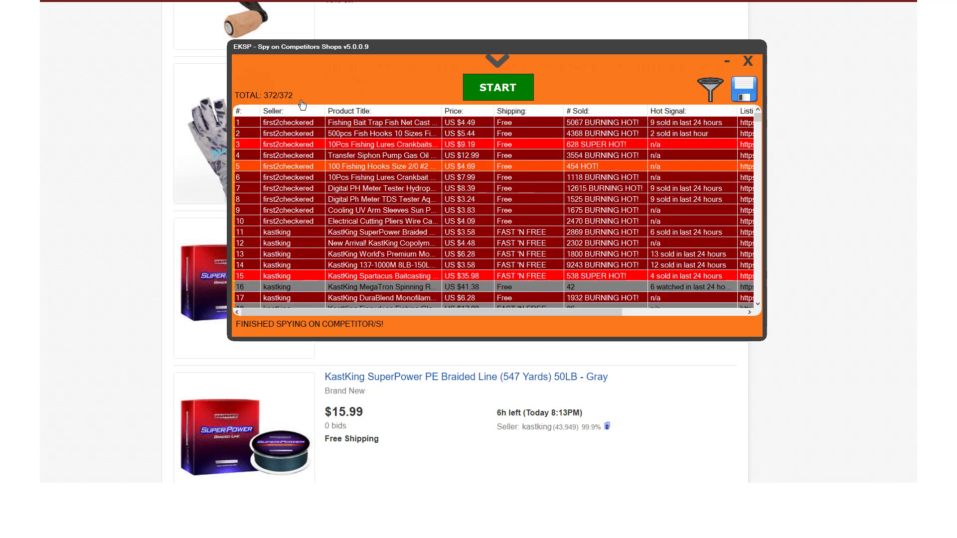
Step: Select the 100 Fishing Hooks result, view the seller search settings once more and return to the results table
left_click(408, 170)
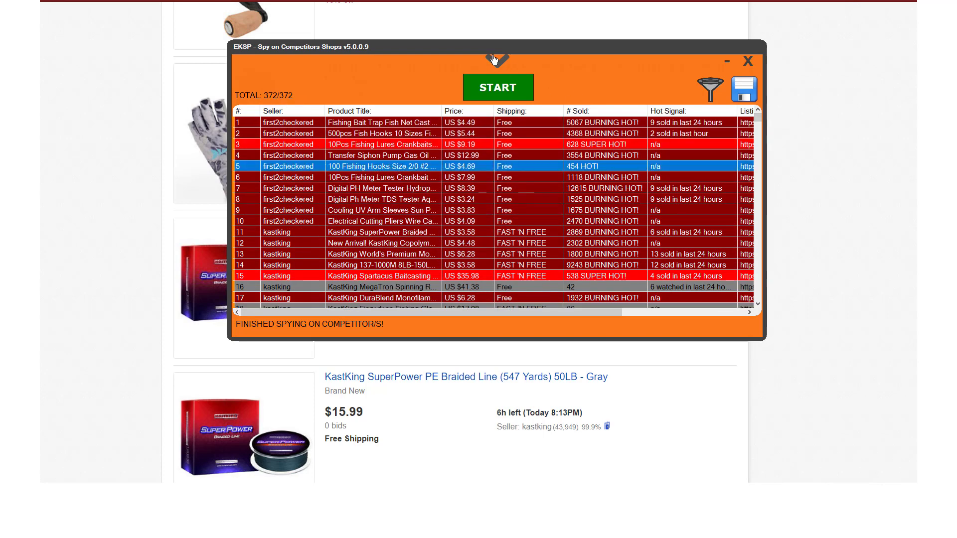
left_click(499, 64)
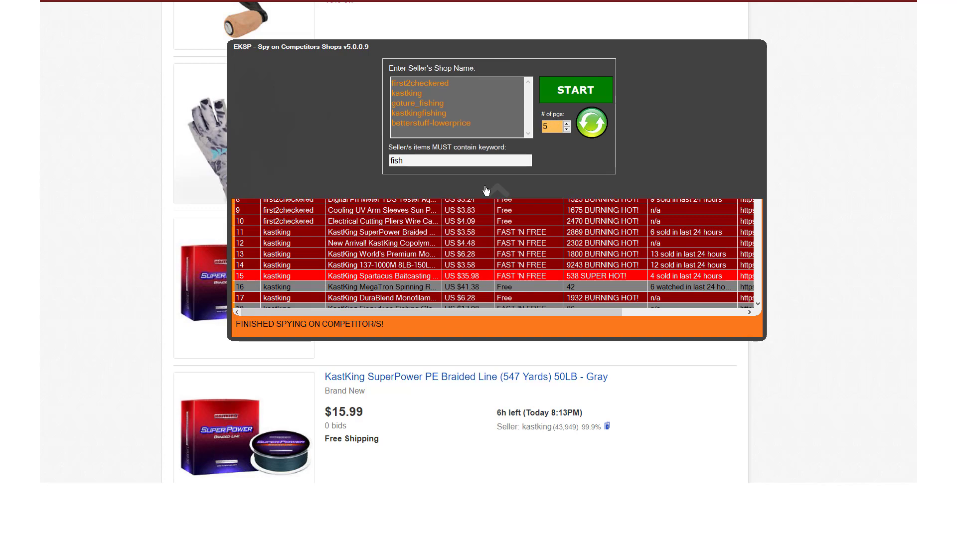
left_click(497, 196)
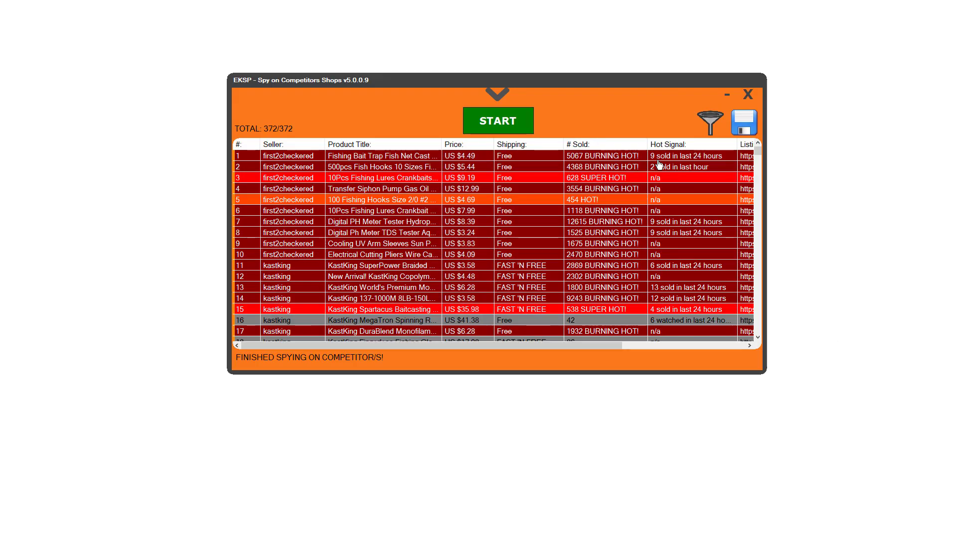
Step: Examine the number sold and hot signal of the first2checkered and kastking items in the results table
left_click(598, 105)
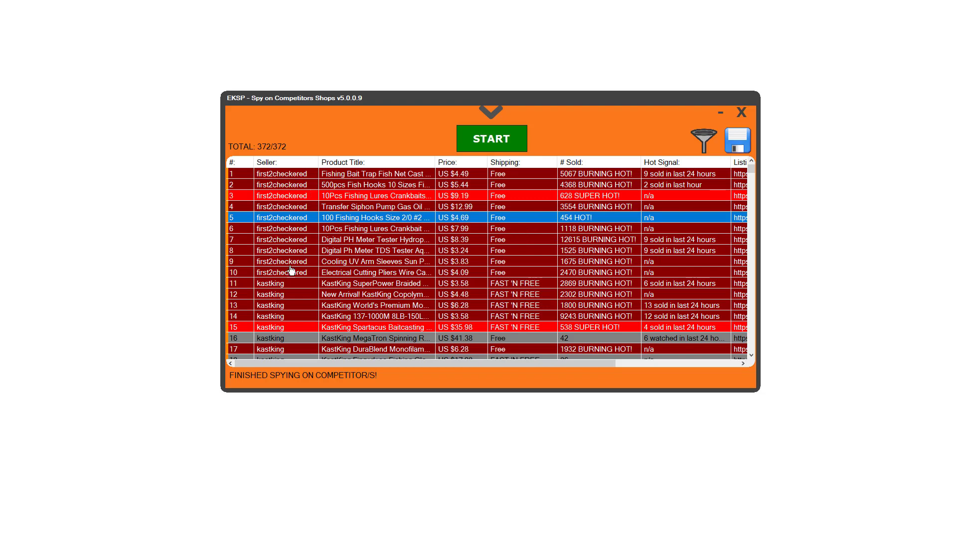
left_click(595, 186)
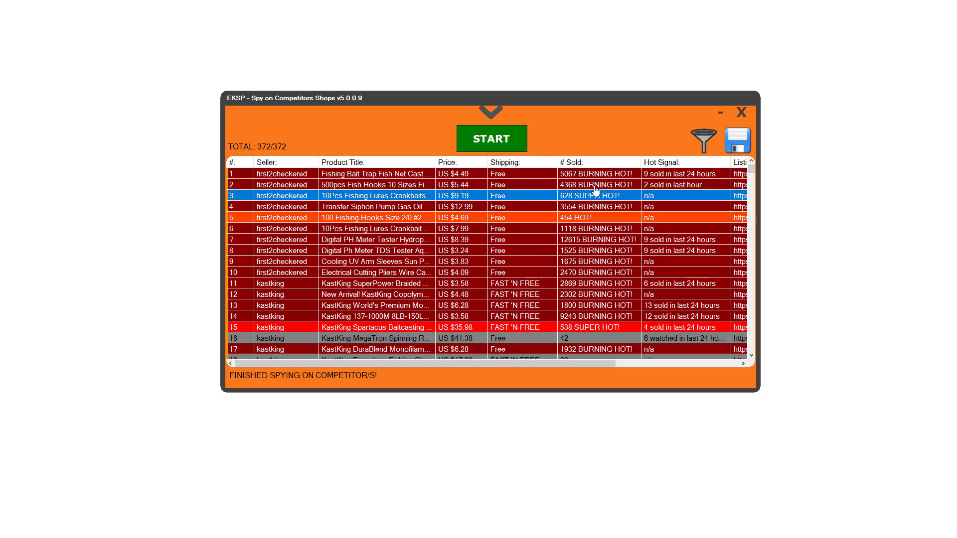
left_click(593, 177)
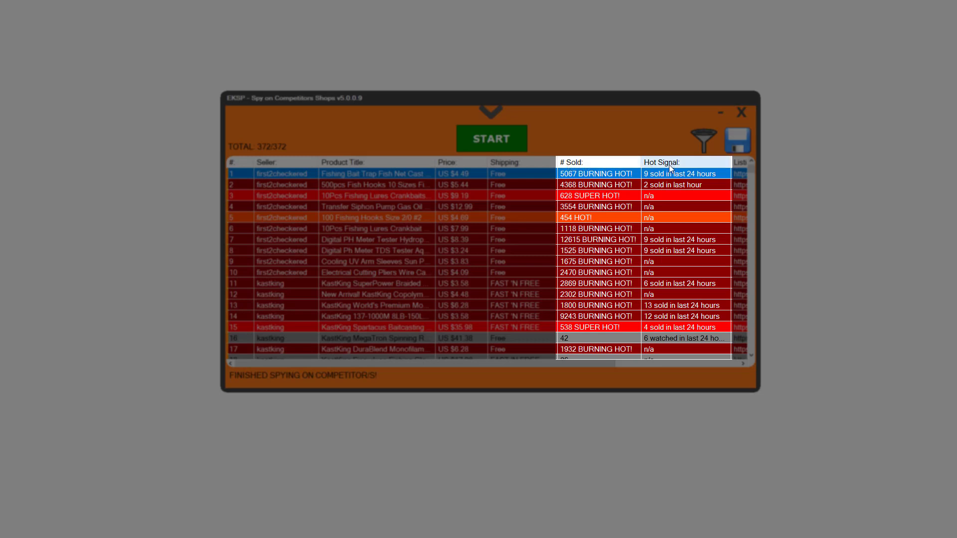
left_click(605, 209)
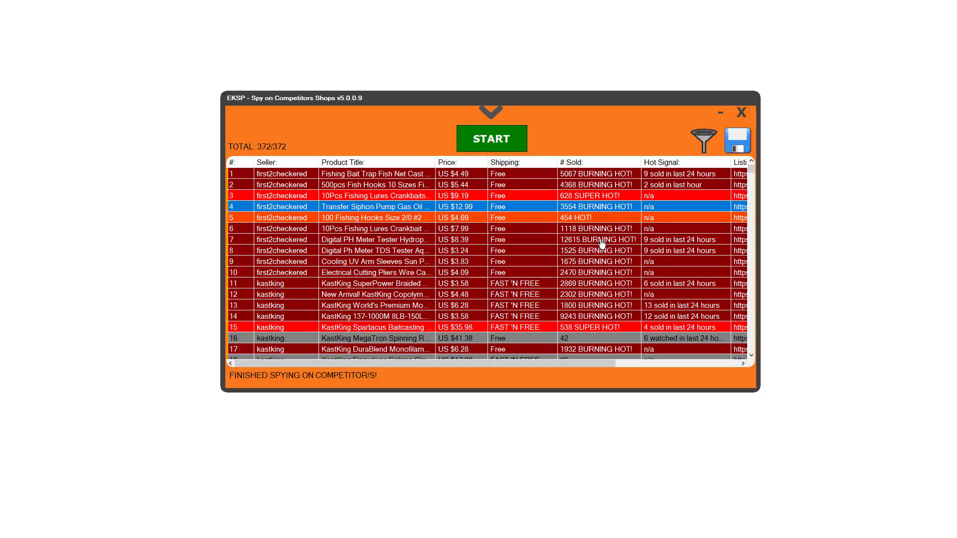
scroll(609, 272, "down", 5)
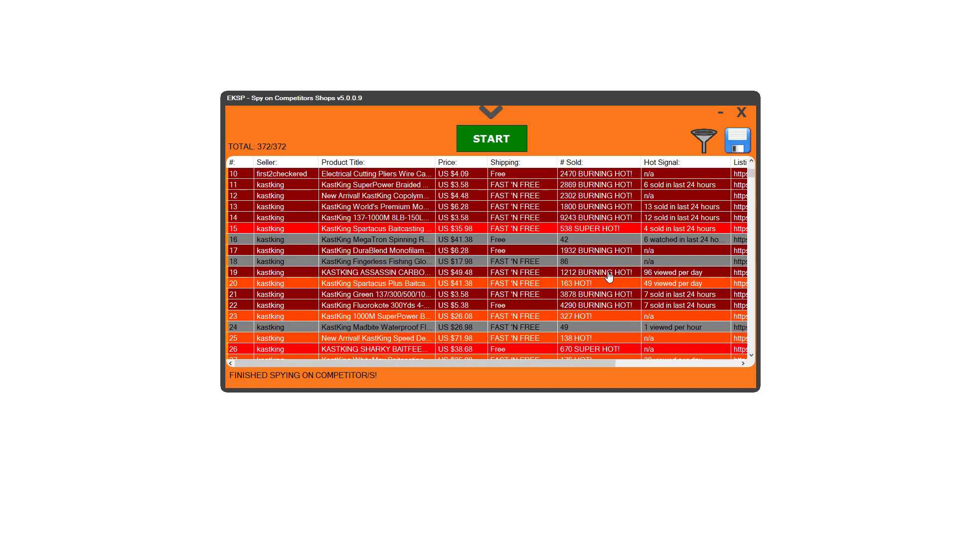
Step: Compare the number-sold ratings of the first2checkered items, checking examples marked BURNING HOT!, SUPER HOT! and HOT!
scroll(609, 272, "up", 5)
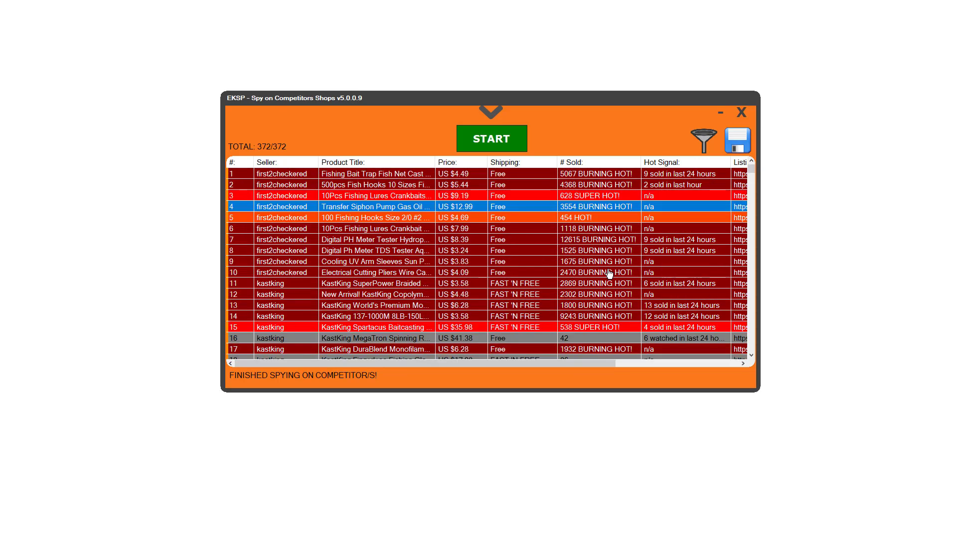
left_click(608, 232)
left_click(599, 199)
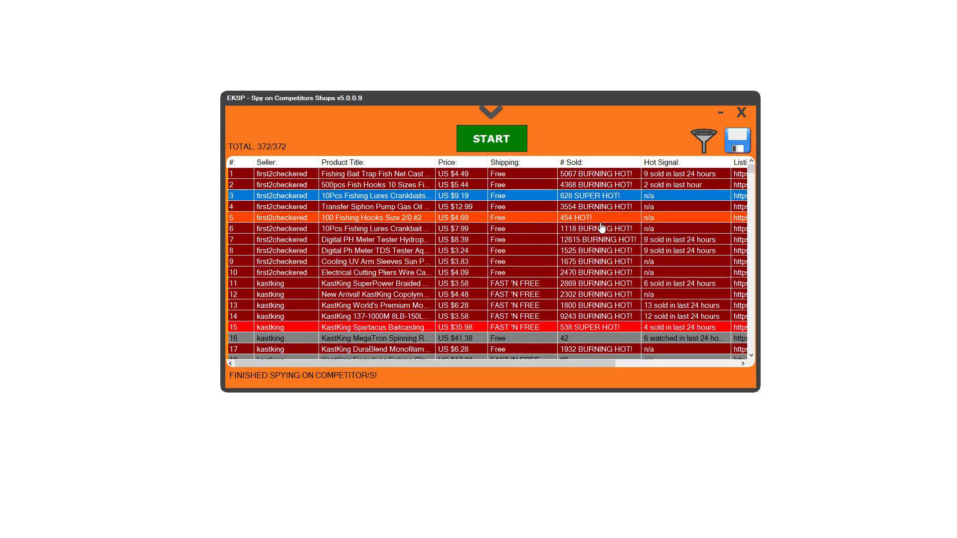
left_click(594, 176)
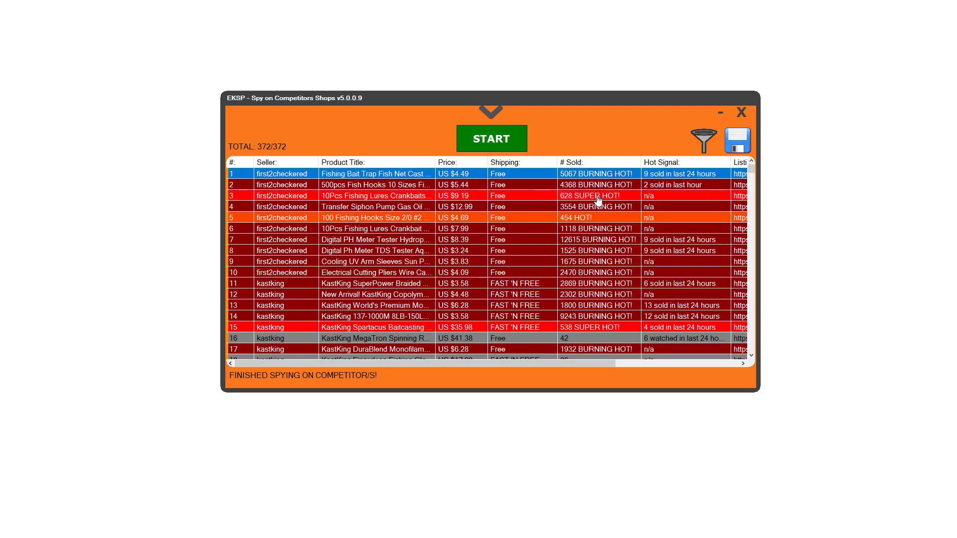
left_click(592, 199)
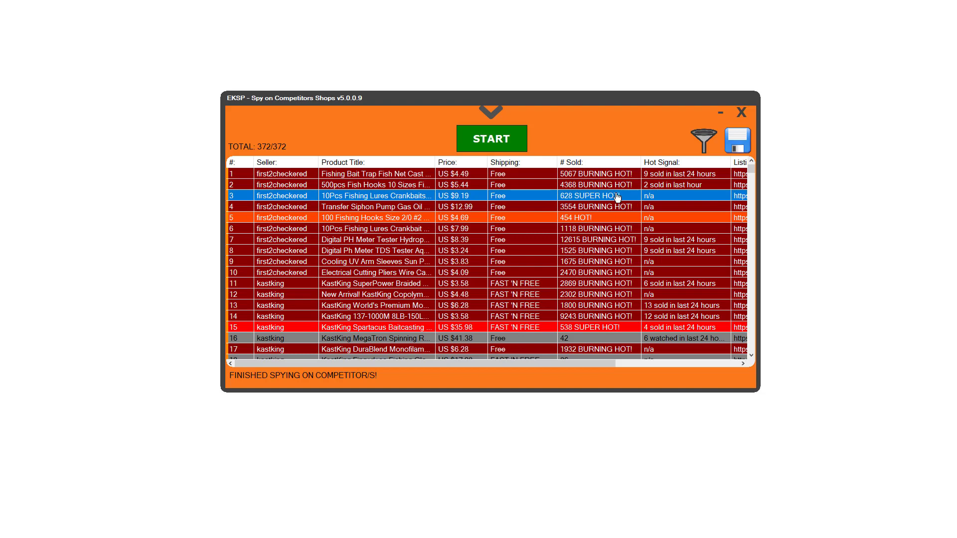
left_click(587, 218)
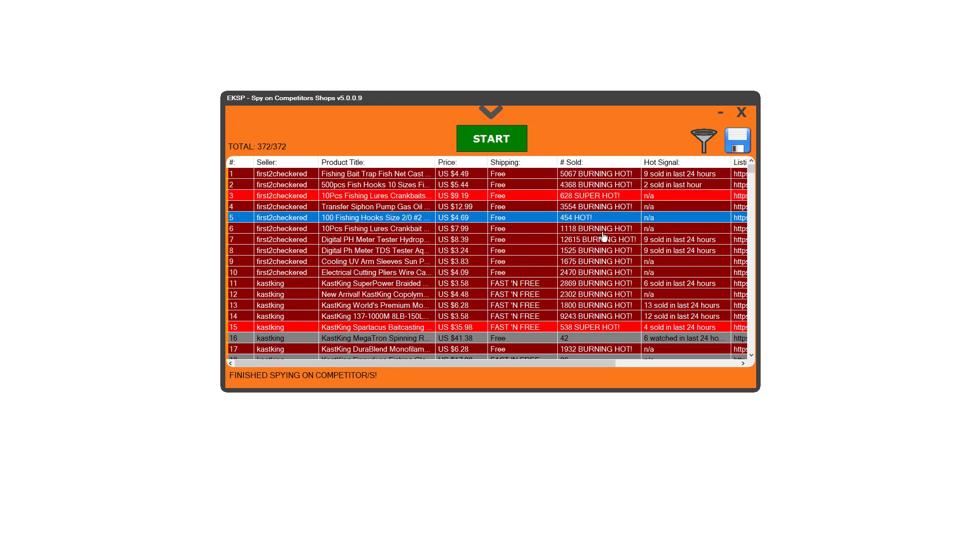
Step: Examine the number sold and hot signals of the grey kastking items, including the Bassinator Elite and Speed Demon Pro, against the highlighted ones
scroll(603, 237, "down", 1)
scroll(603, 233, "down", 17)
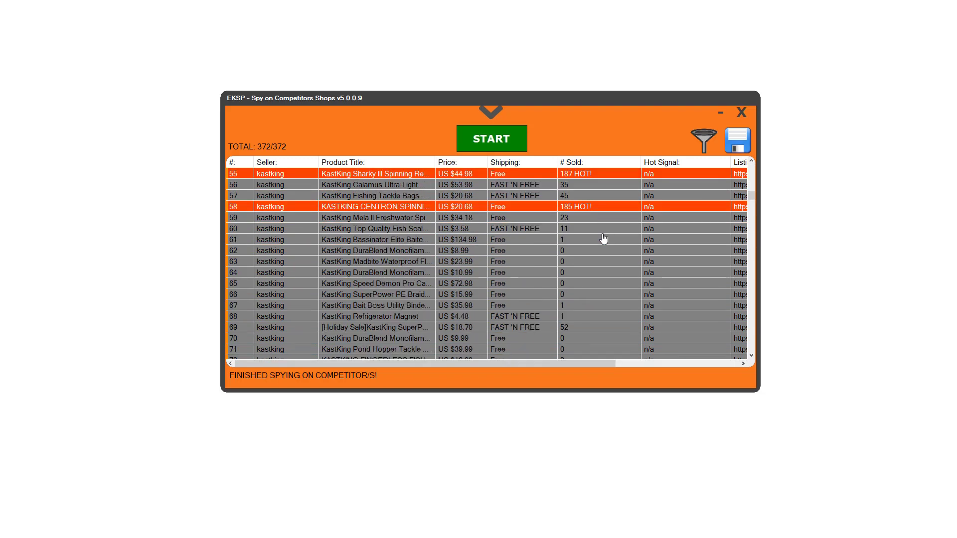
scroll(583, 256, "down", 1)
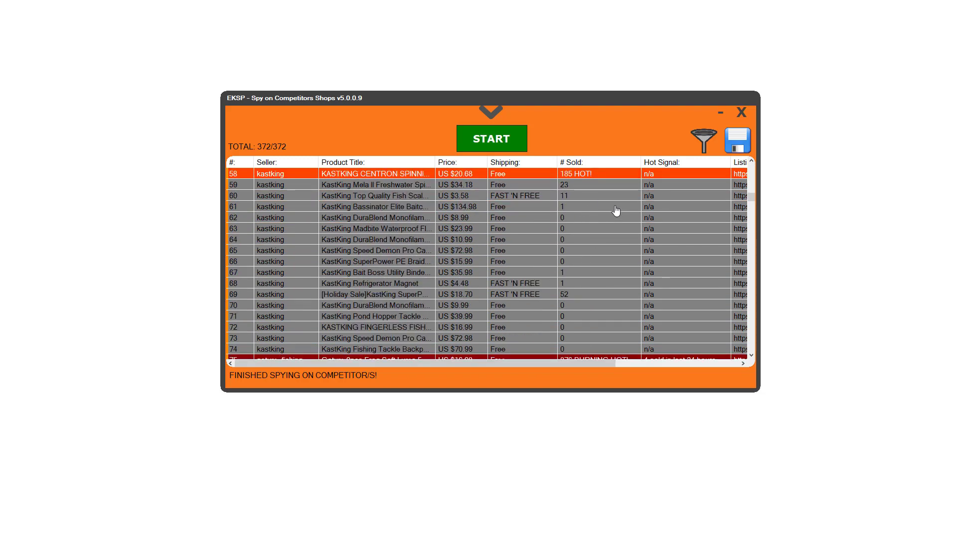
scroll(593, 245, "up", 1)
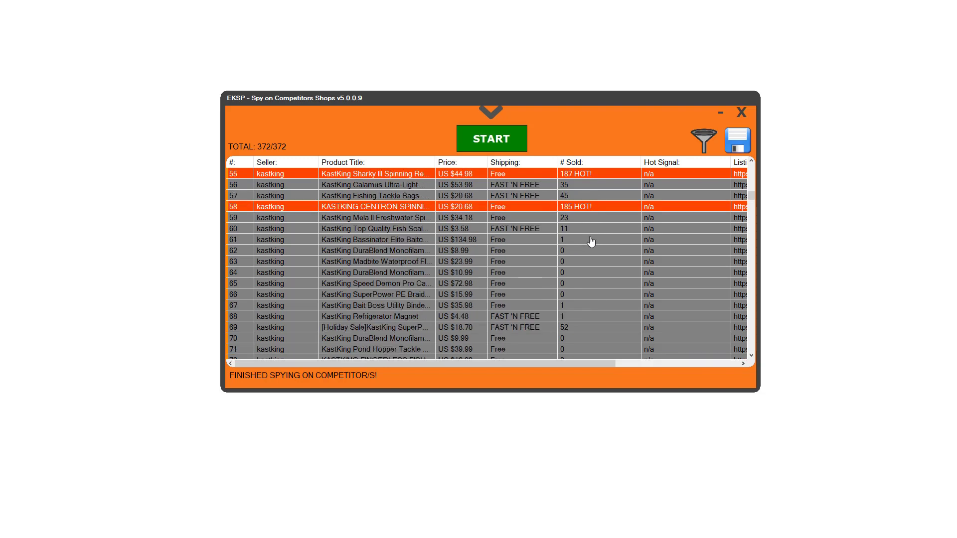
left_click(588, 240)
scroll(593, 247, "down", 1)
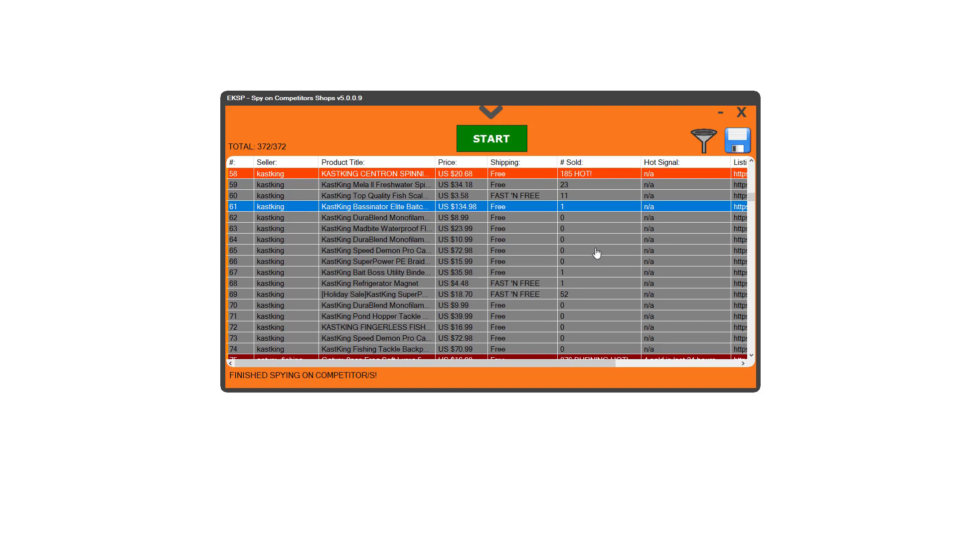
left_click(669, 251)
scroll(621, 273, "up", 1)
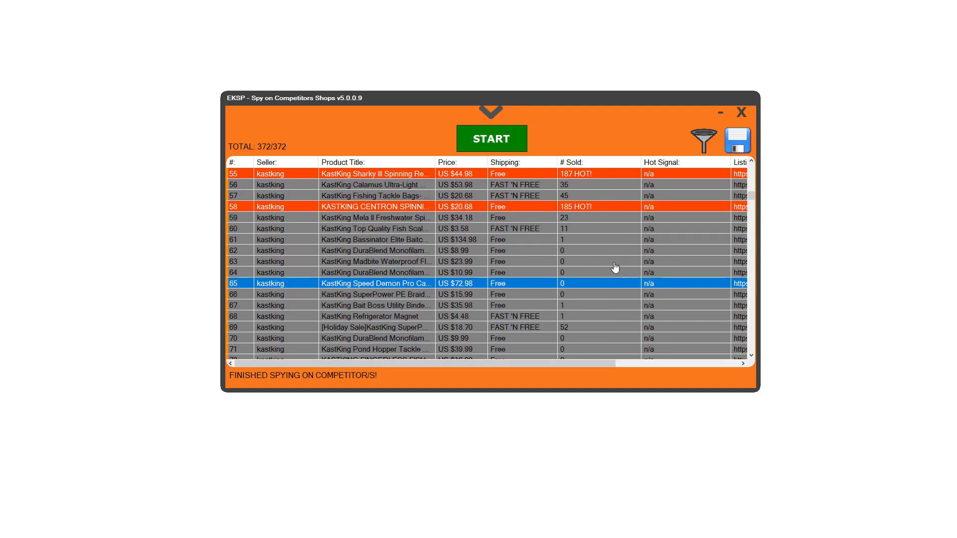
scroll(615, 266, "up", 1)
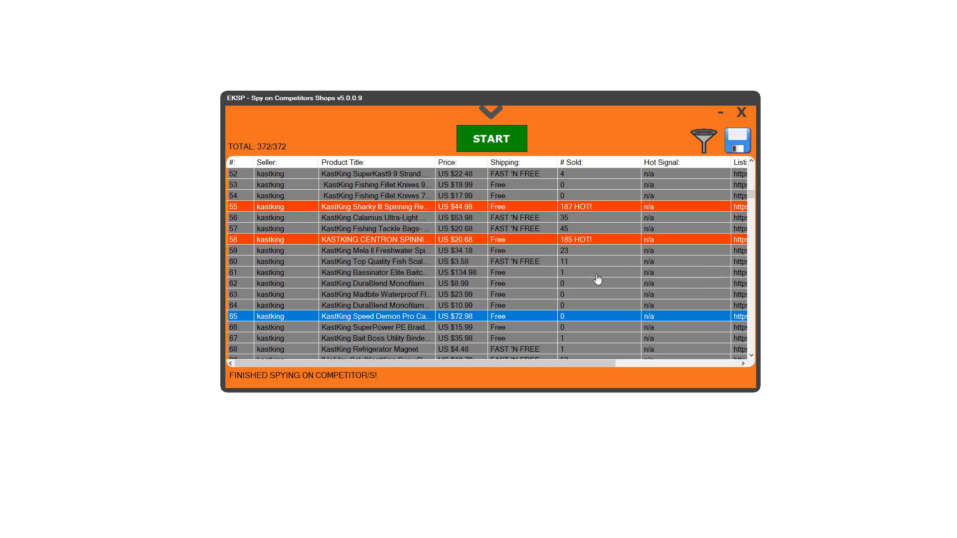
scroll(598, 279, "up", 1)
scroll(599, 298, "down", 1)
scroll(599, 300, "up", 3)
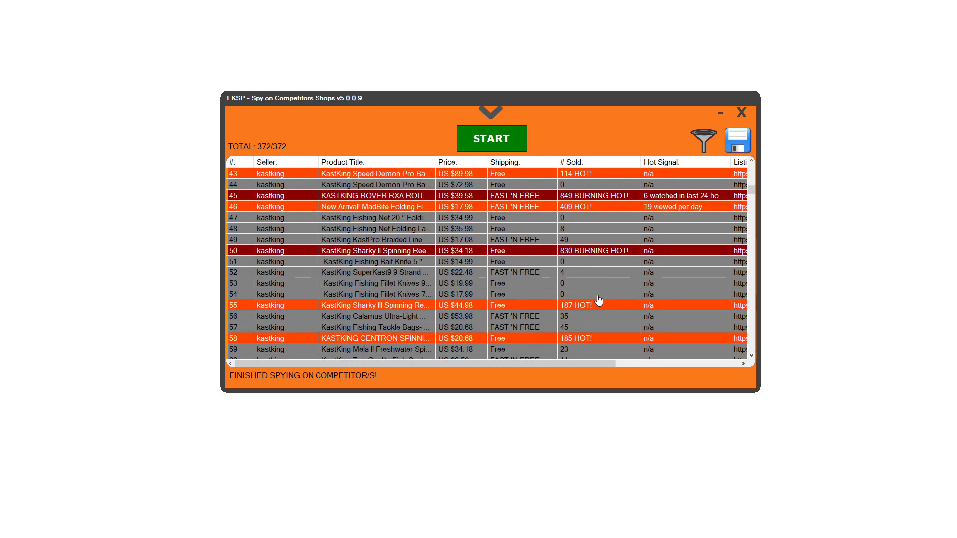
scroll(599, 299, "up", 5)
scroll(603, 288, "up", 4)
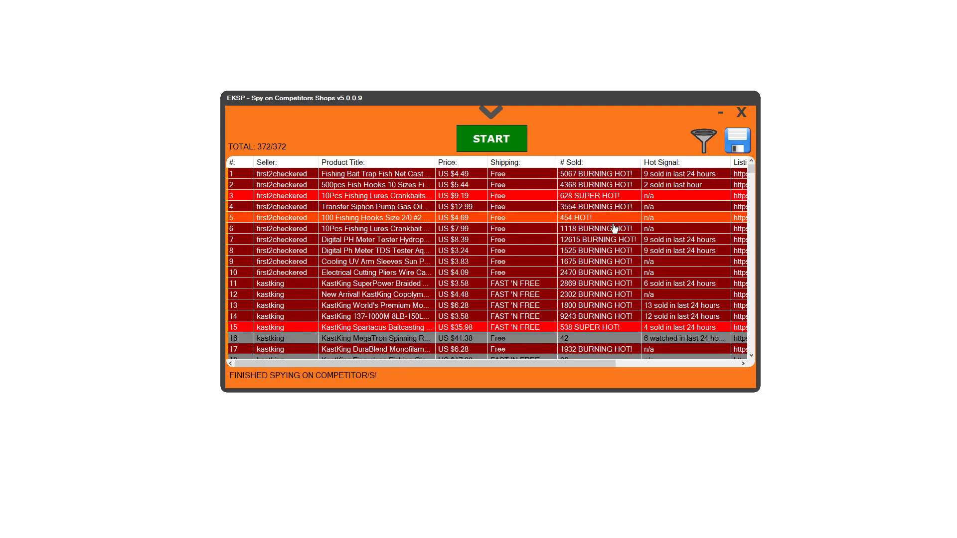
Step: Select the Fishing Bait Trap item in the first row and narrow the Product Title and Shipping columns
left_click(570, 176)
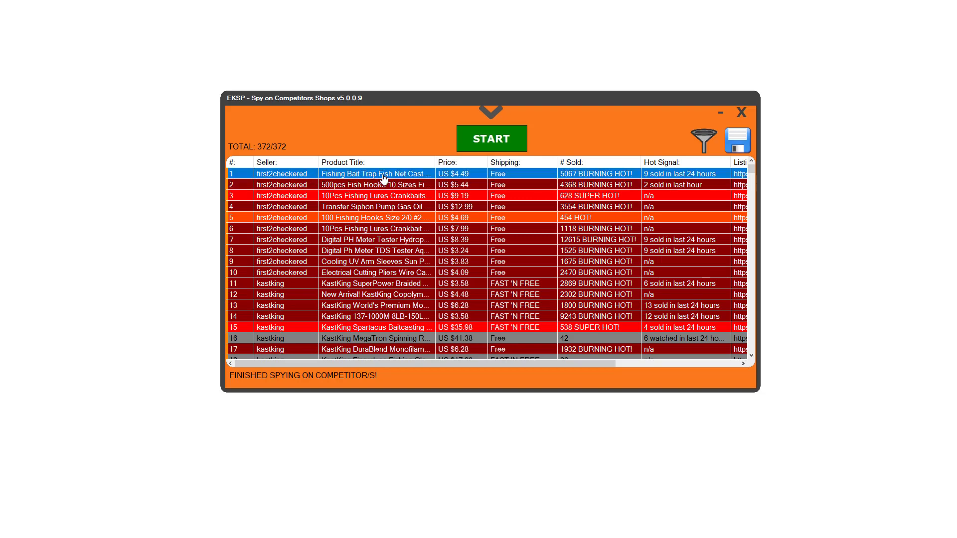
left_click_drag(435, 160, 416, 159)
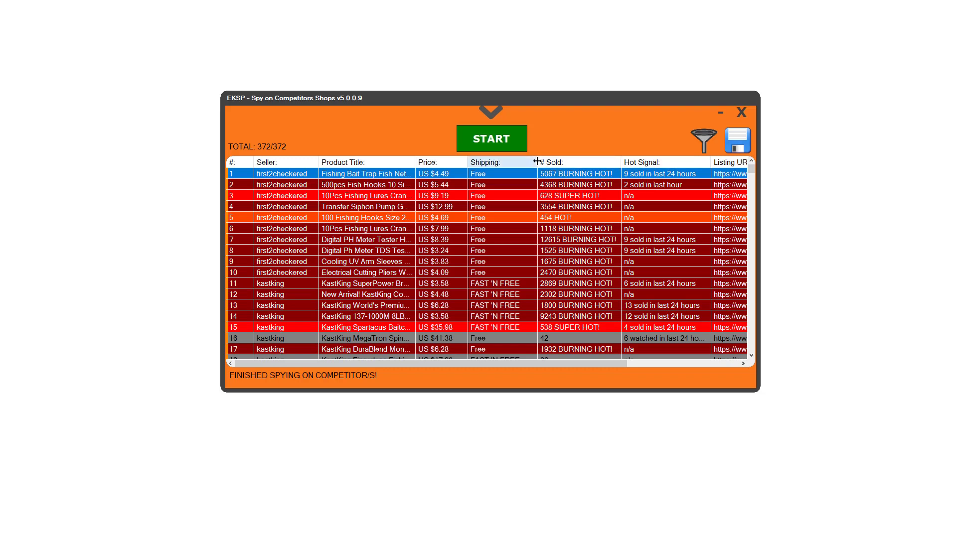
left_click_drag(537, 161, 518, 160)
Step: Open the seller's recent sales for the Fishing Bait Trap item
right_click(558, 175)
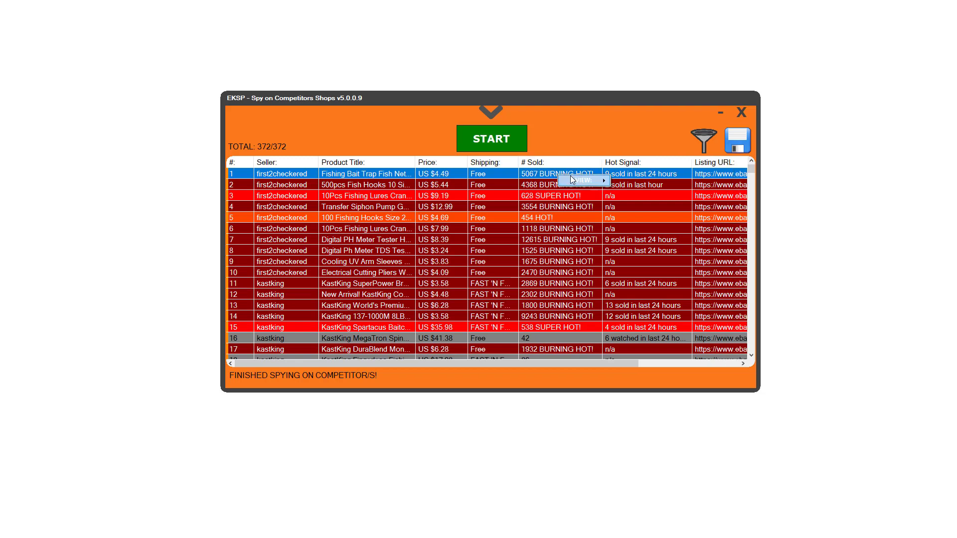
mouse_move(574, 179)
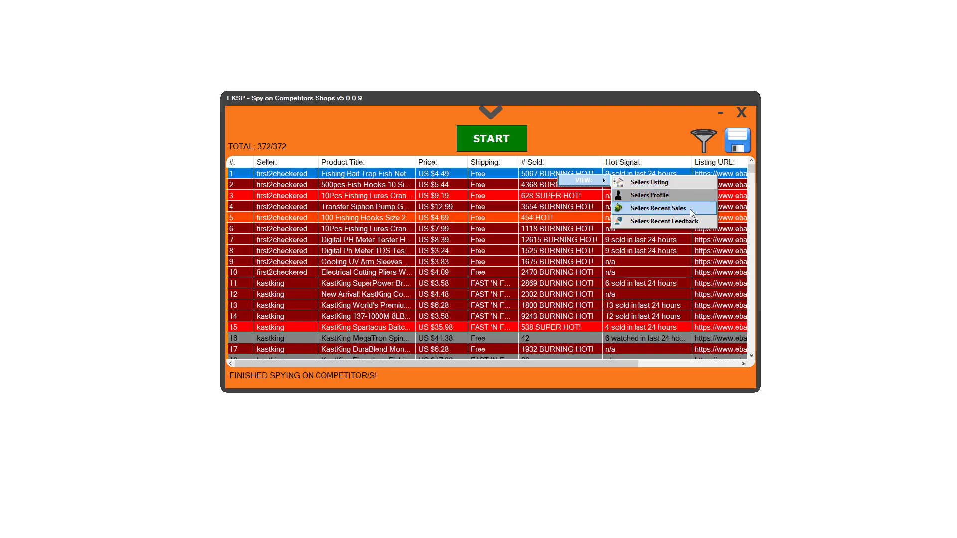
left_click(658, 210)
left_click(656, 209)
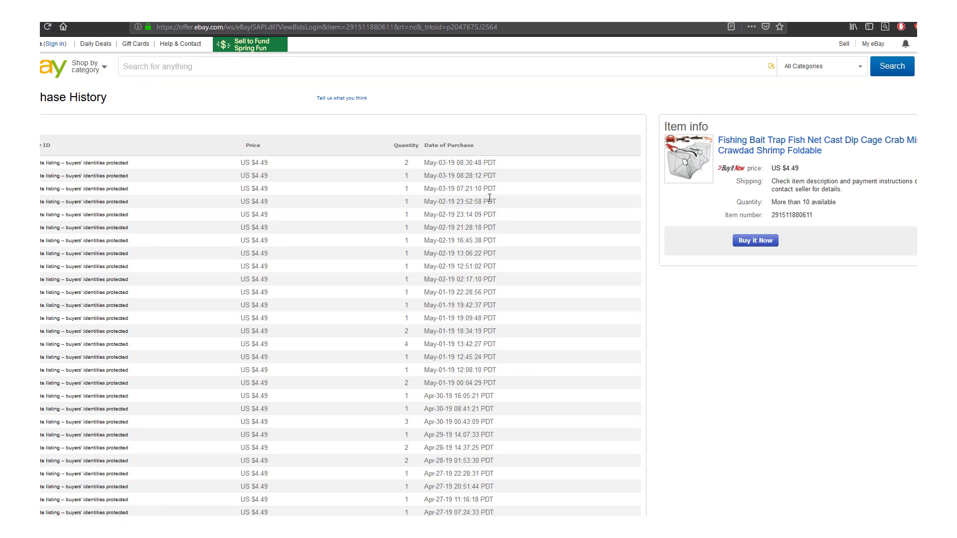
Step: Examine the May-03-19 and May-02-19 purchases in the Fishing Bait Trap's purchase history, highlighting their rows temporarily
left_click_drag(500, 191, 41, 160)
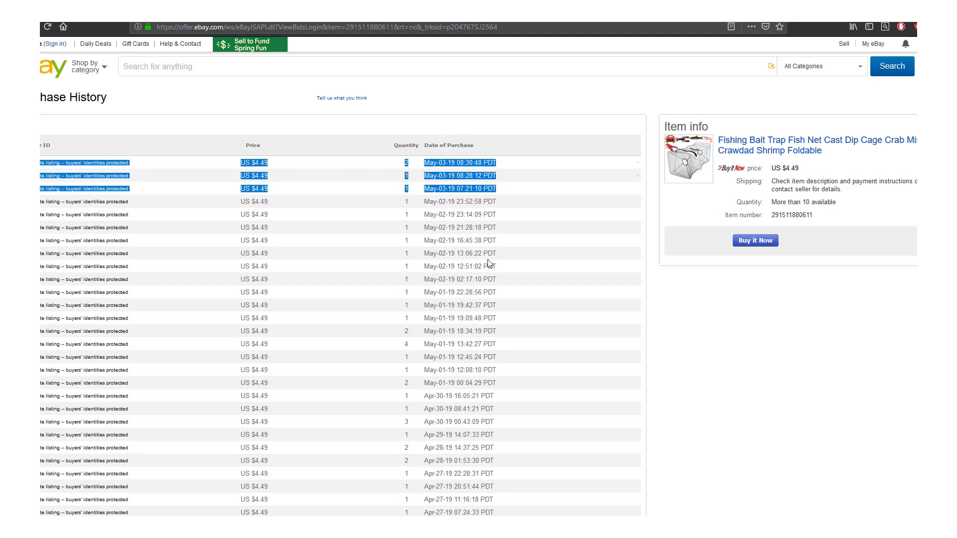
left_click_drag(501, 284, 41, 161)
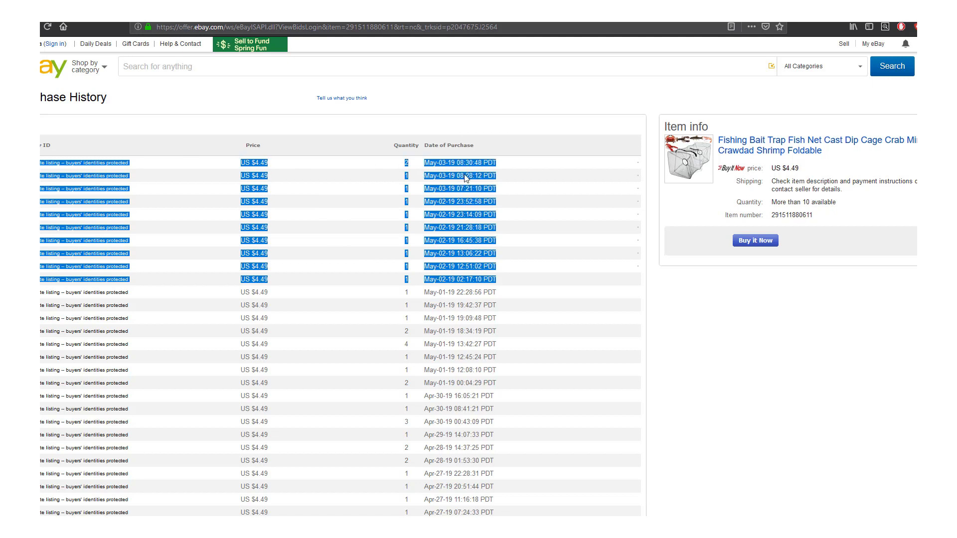
left_click(509, 240)
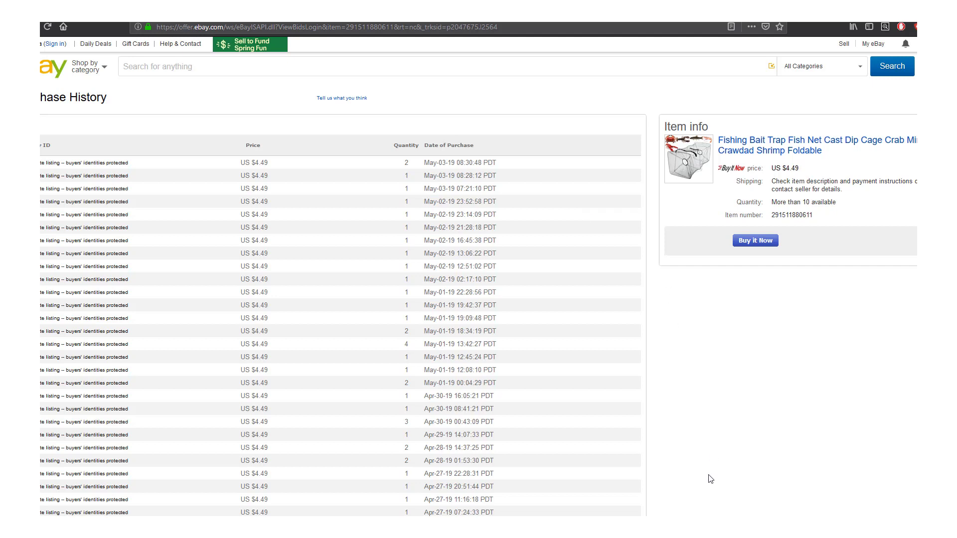
Step: Switch back to the Spy on Competitors Shops window and compare the sold counts and hot signals of the 500pcs Fish Hooks and both Digital PH Meter items
key("alt+Tab")
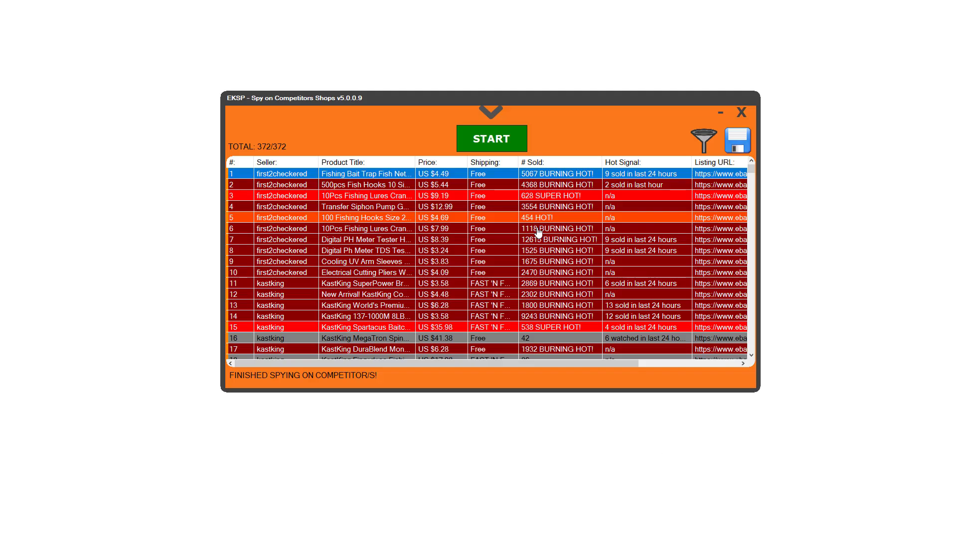
left_click(552, 186)
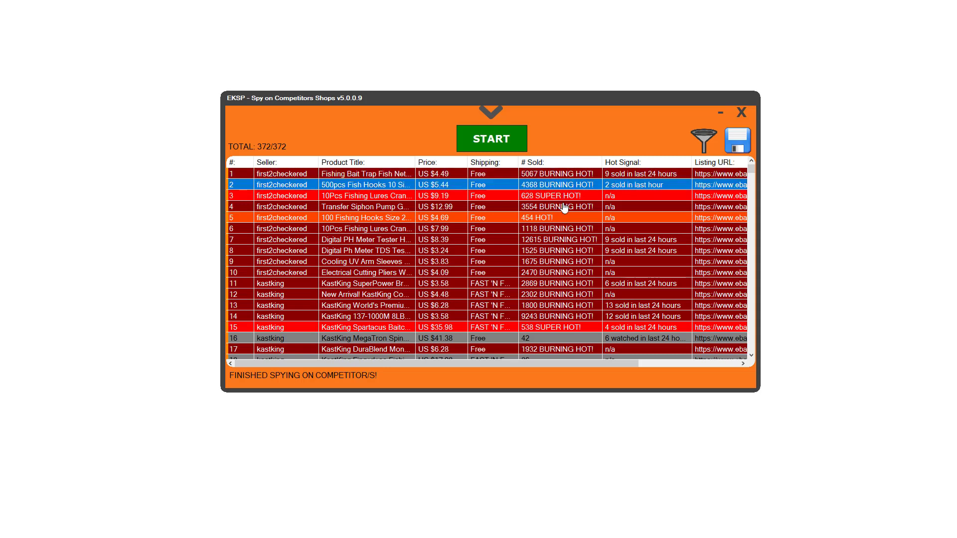
left_click(557, 241)
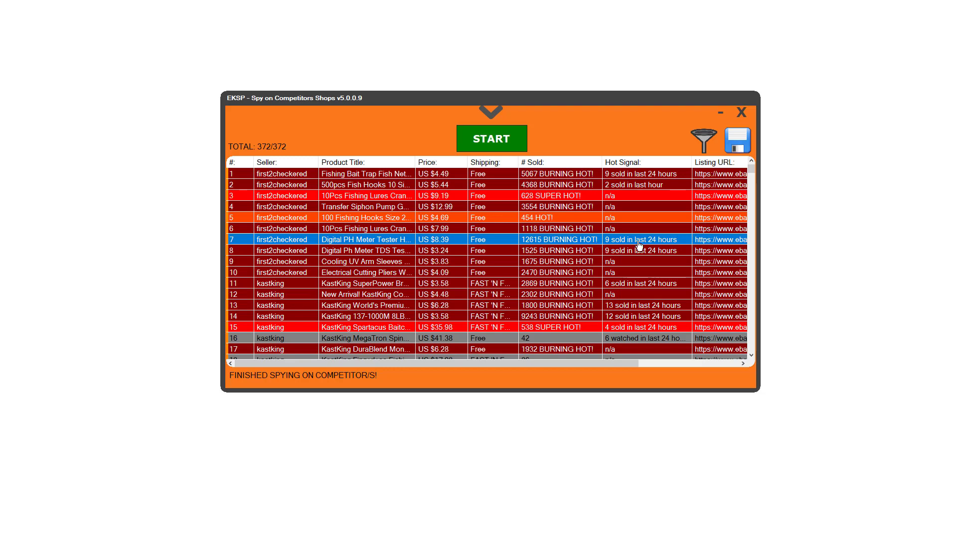
left_click(576, 252)
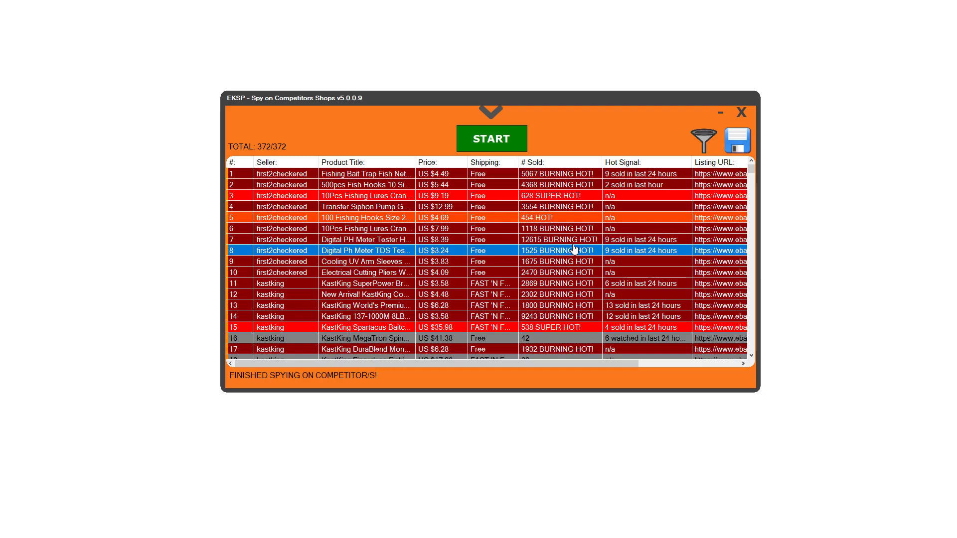
left_click(573, 243)
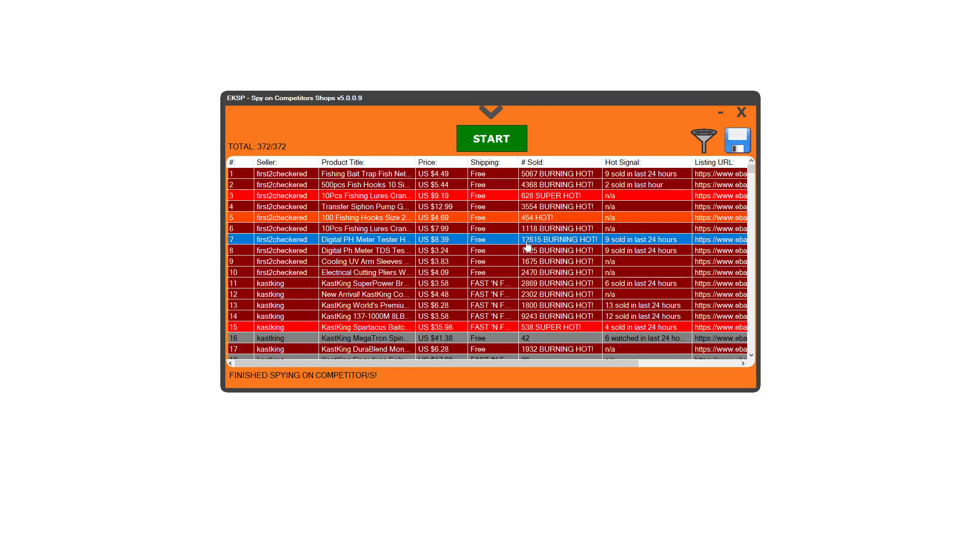
Step: Open the seller's recent sales for the Digital PH Meter Tester item in row 7
right_click(555, 242)
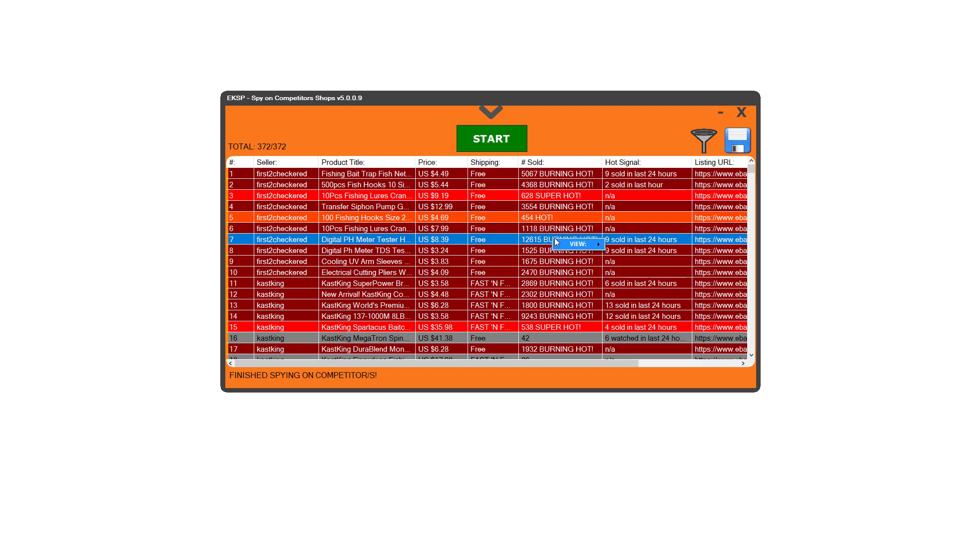
right_click(533, 240)
mouse_move(546, 245)
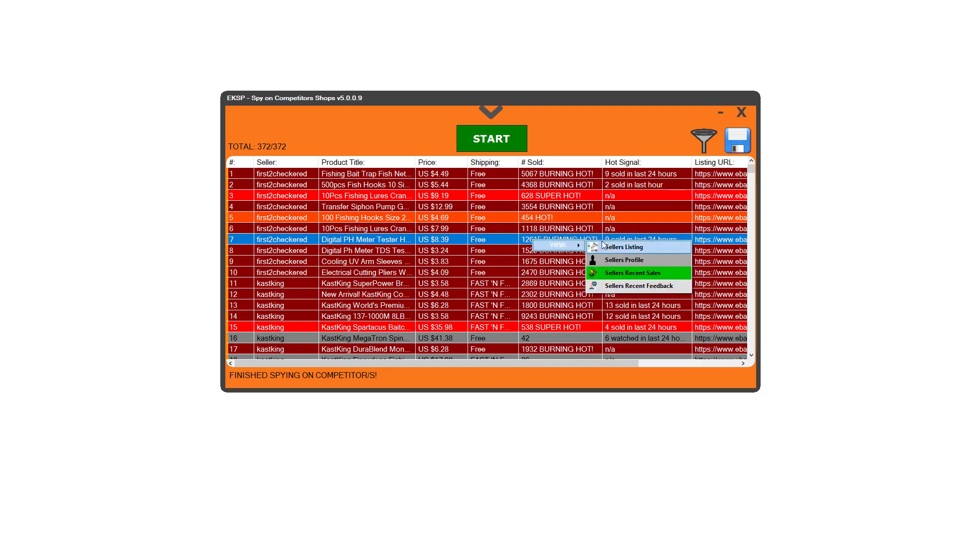
left_click(627, 272)
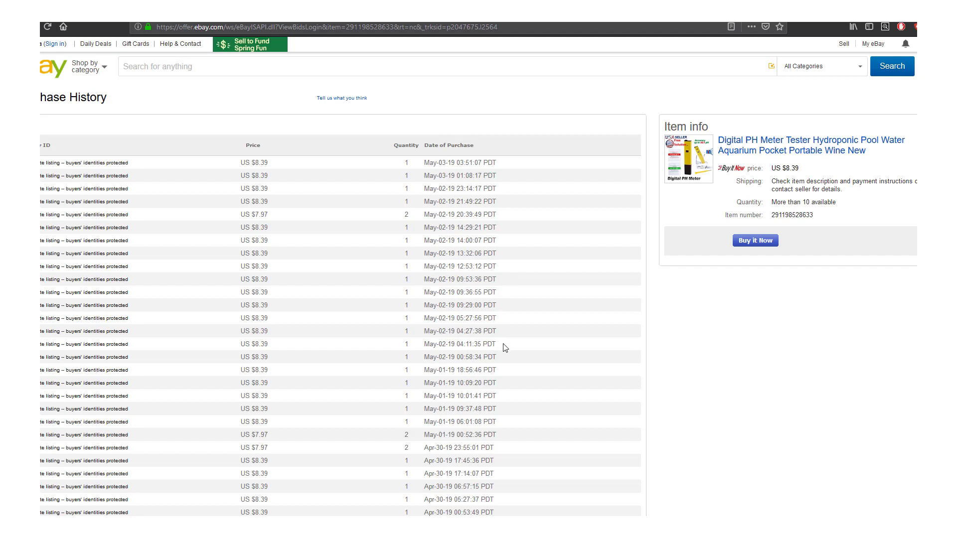
Step: Examine the Digital PH Meter Tester's purchase history, highlighting the May-03-19 and May-02-19 sales and reviewing the older April purchases
left_click_drag(508, 360, 168, 151)
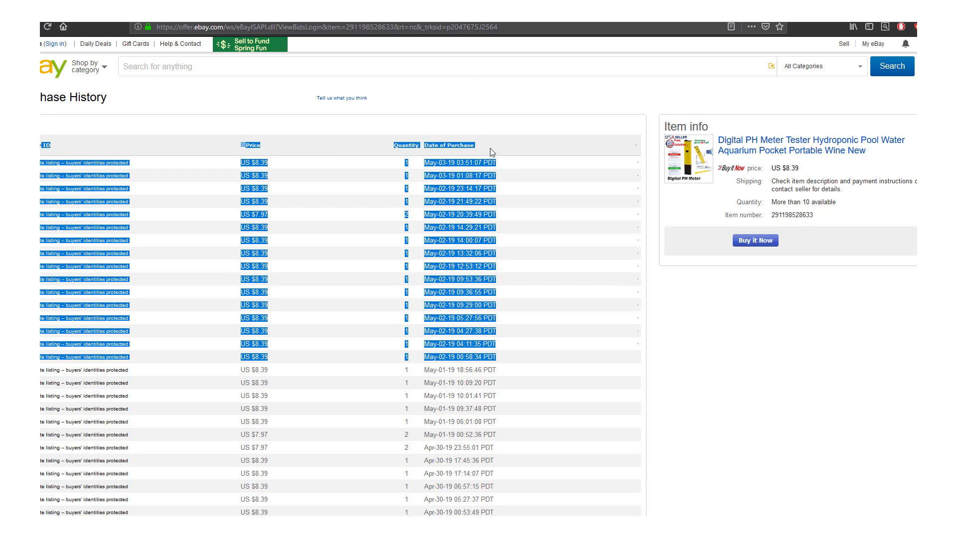
left_click(678, 233)
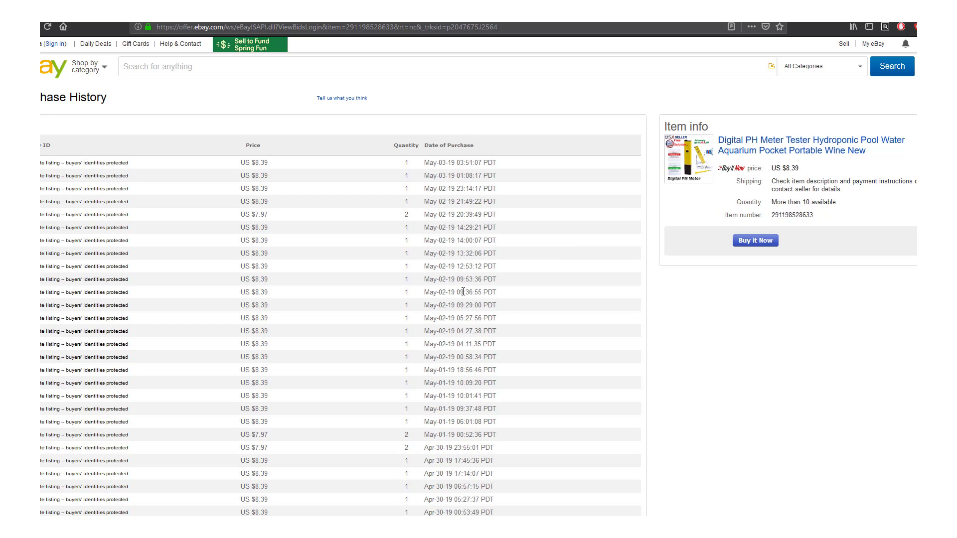
scroll(462, 292, "down", 5)
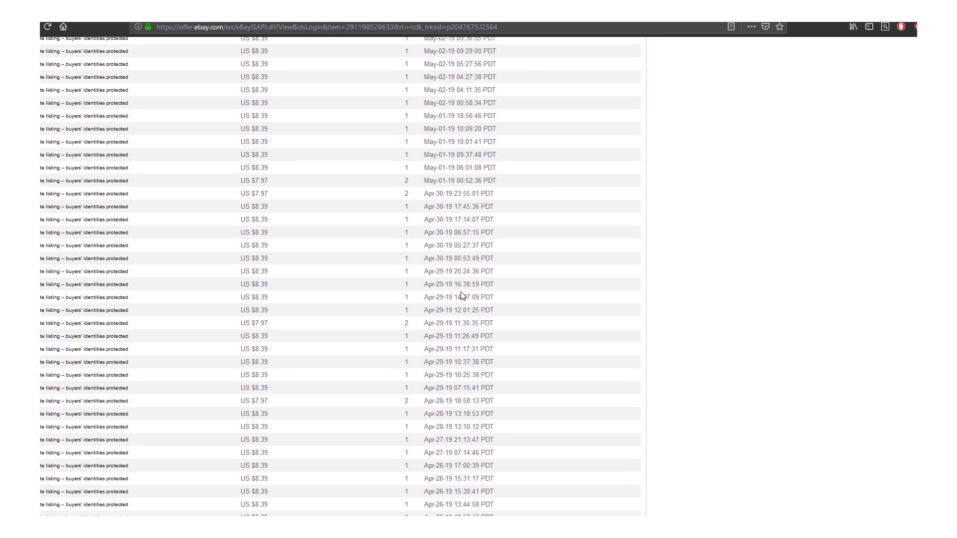
scroll(461, 296, "down", 7)
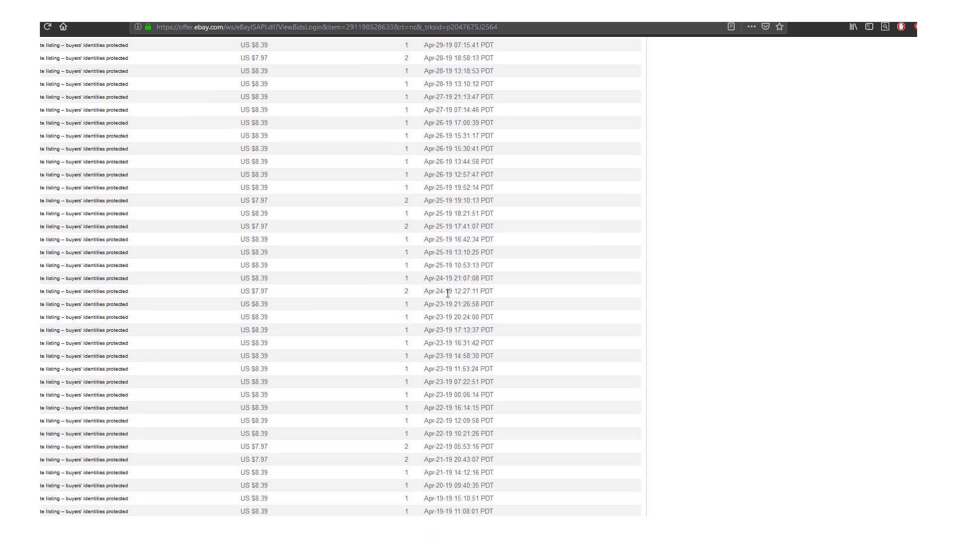
scroll(448, 293, "down", 1)
scroll(450, 291, "up", 2)
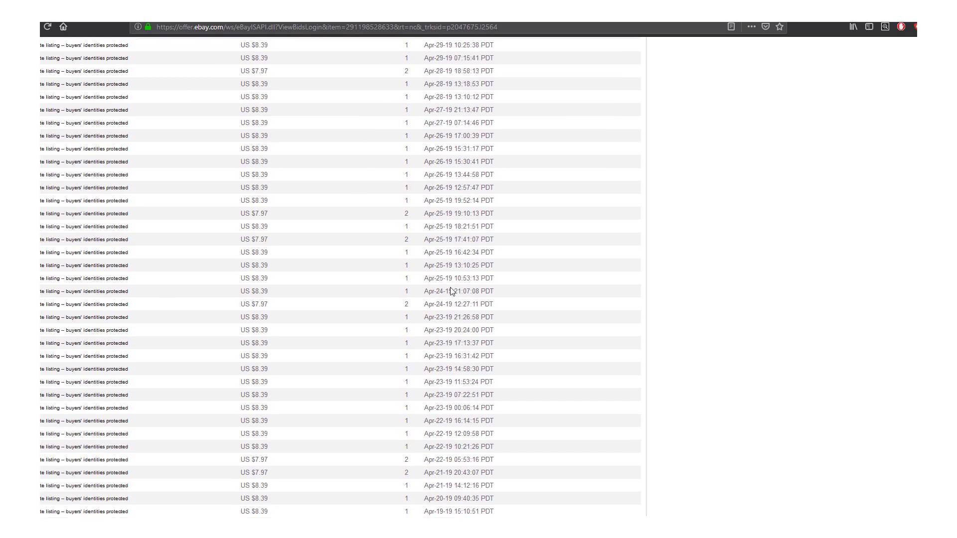
scroll(451, 292, "up", 10)
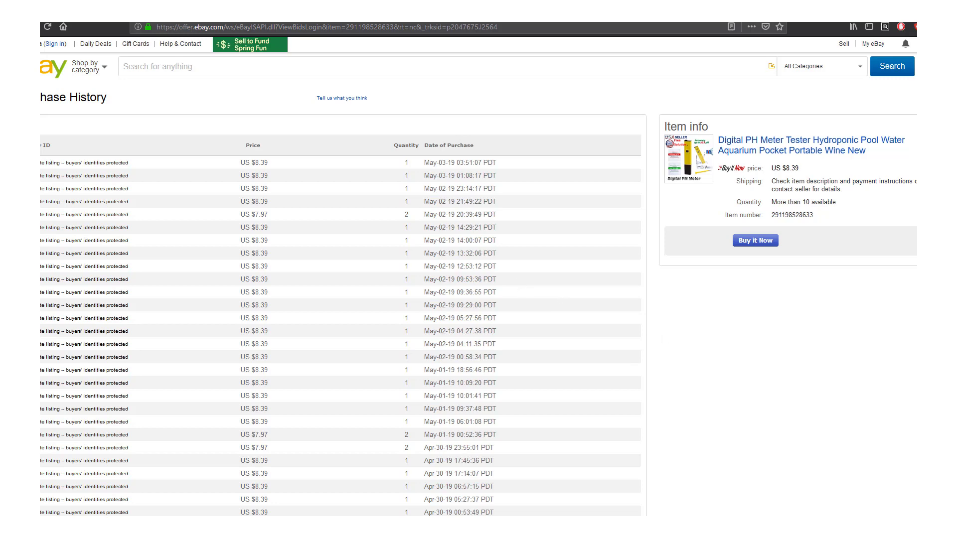
Step: Switch back to the Spy on Competitors Shops window and open the seller's recent sales for the KastKing World's Premium item in row 13
key("alt+Tab")
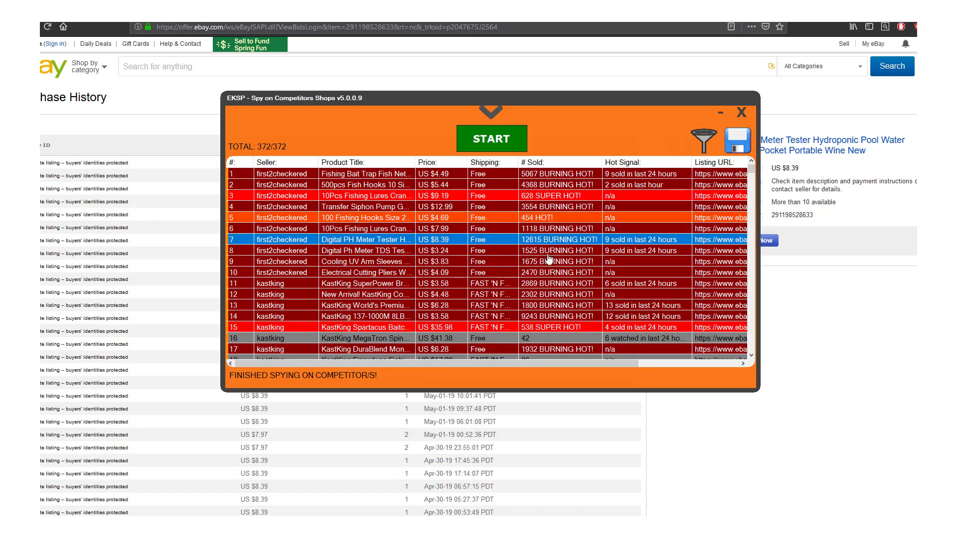
left_click(543, 305)
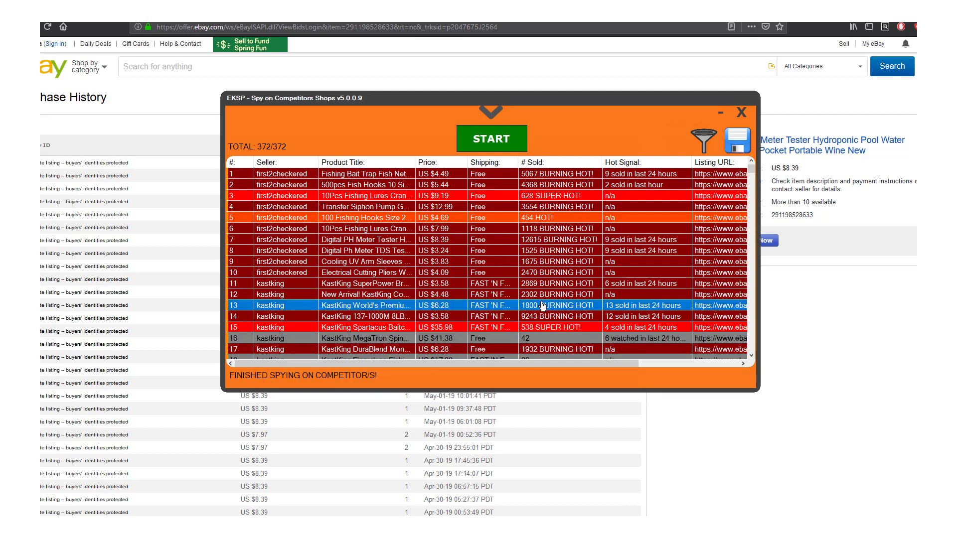
scroll(544, 305, "down", 1)
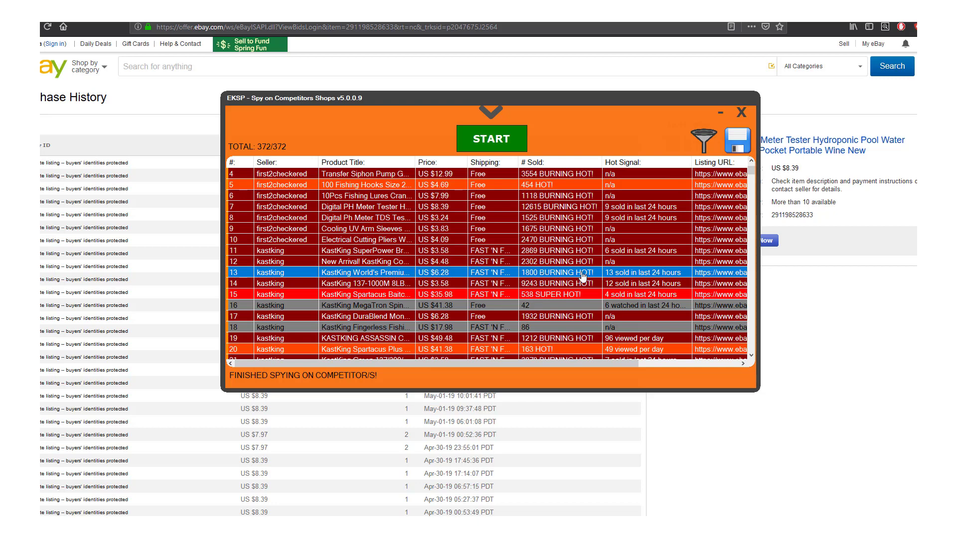
right_click(532, 274)
mouse_move(559, 277)
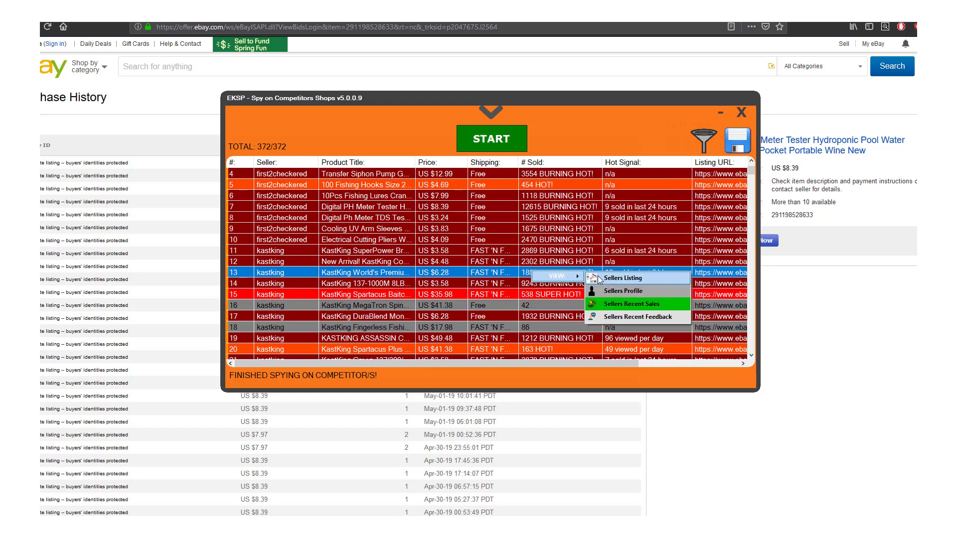
left_click(629, 305)
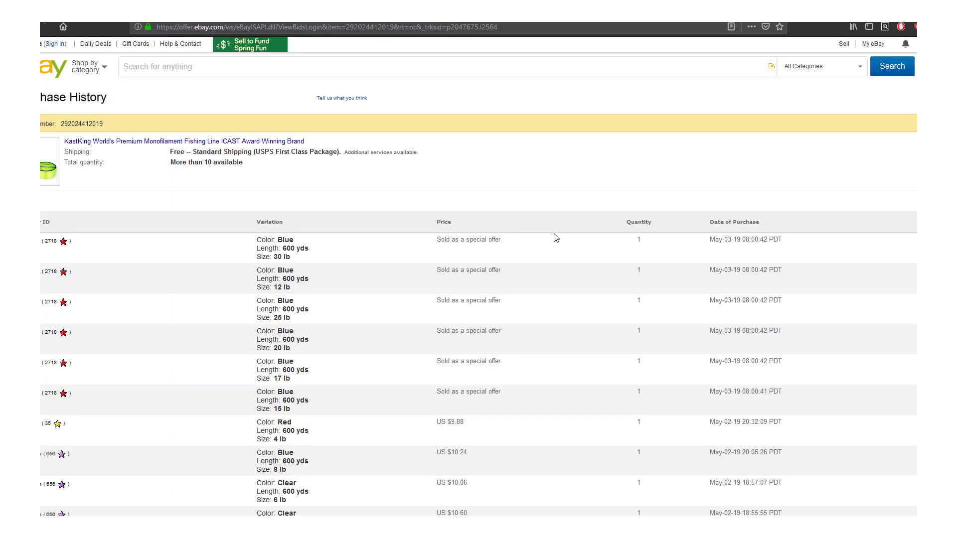
Step: Examine the KastKing Monofilament Fishing Line's purchase history, highlighting the May-03-19 and May-02-19 sales
scroll(721, 292, "down", 3)
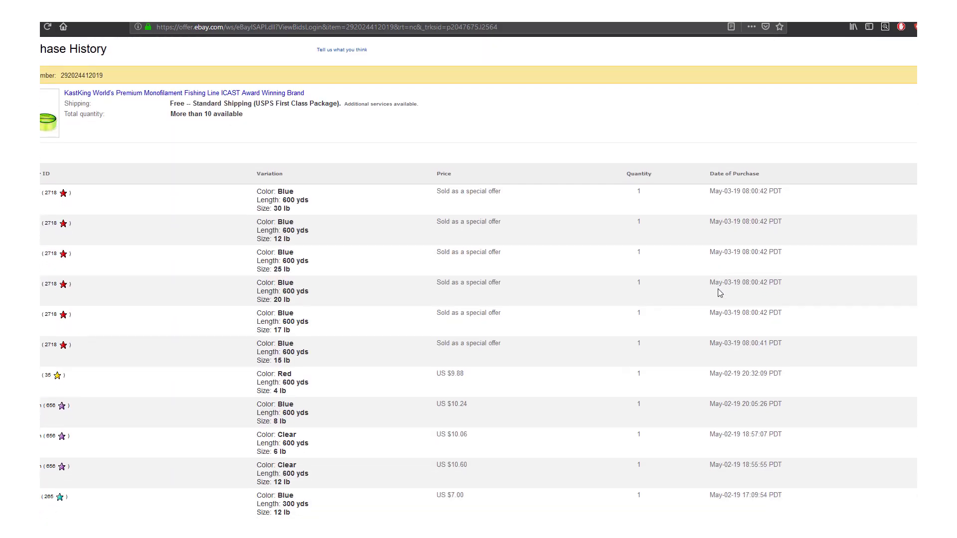
scroll(724, 350, "down", 4)
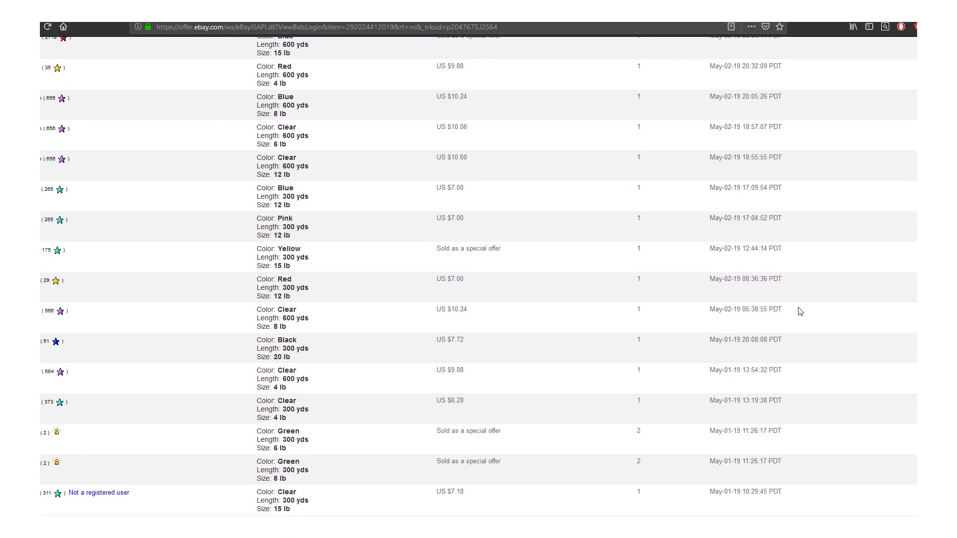
left_click_drag(799, 312, 359, 40)
left_click_drag(389, 300, 45, 242)
scroll(342, 289, "down", 4)
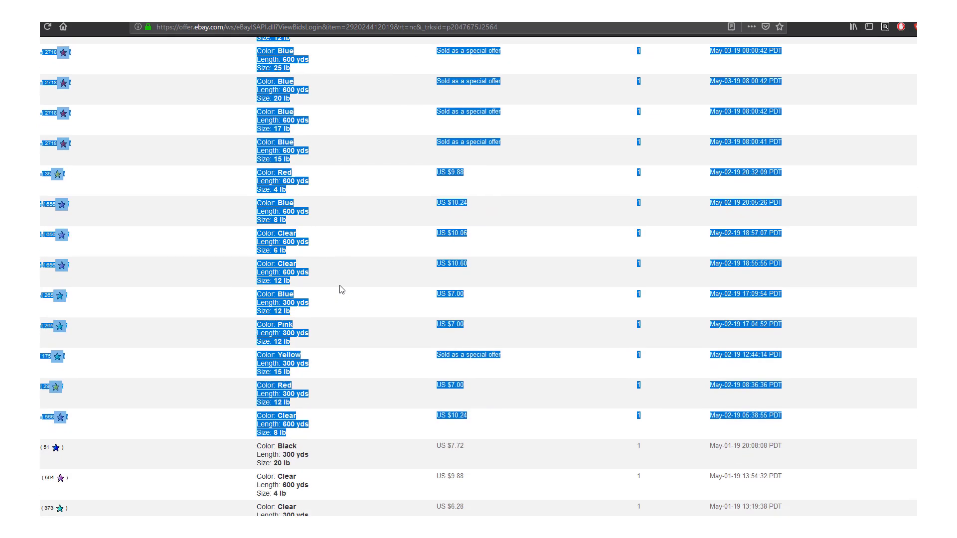
scroll(477, 259, "up", 4)
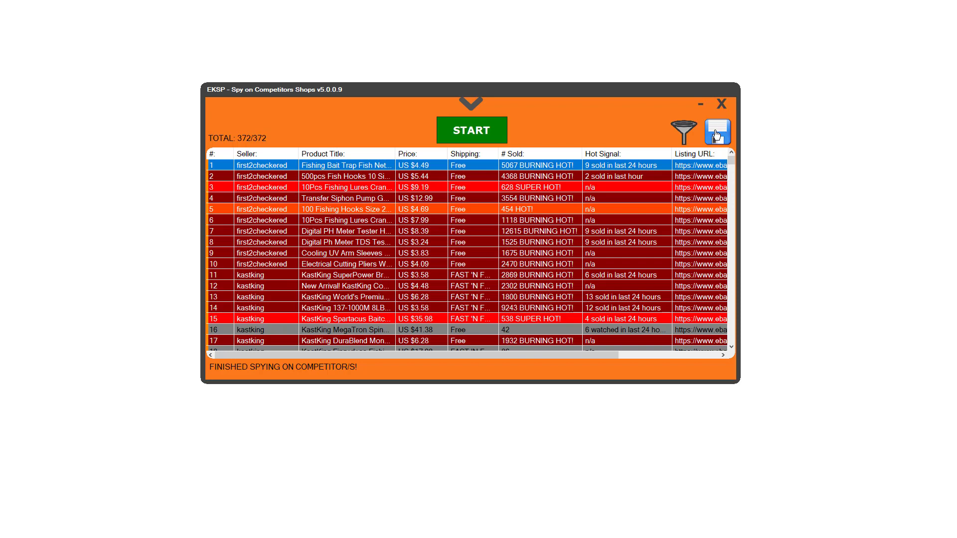
Step: Save the spying results as the HTML file "Sellers Report - 372 Products!" in the Product Reports folder and look through the report
left_click(718, 132)
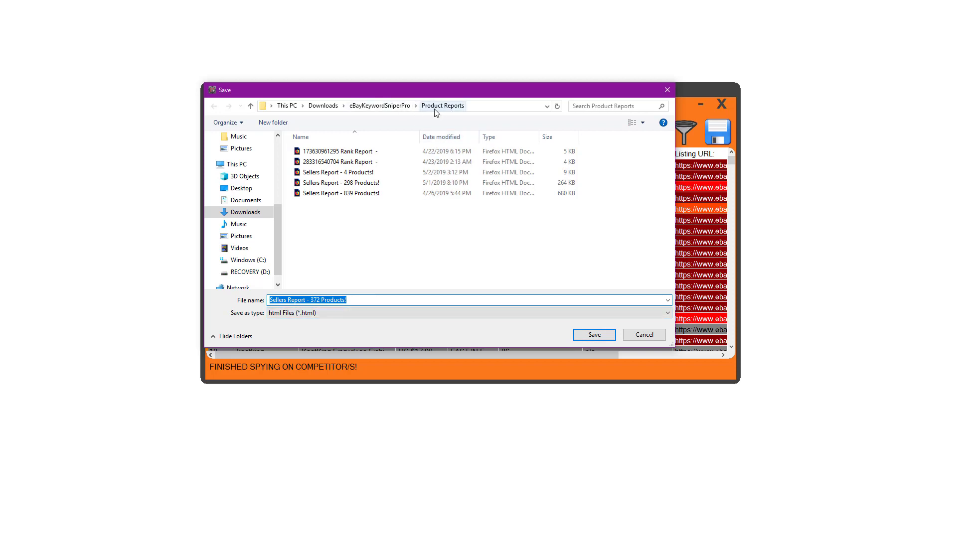
left_click(600, 335)
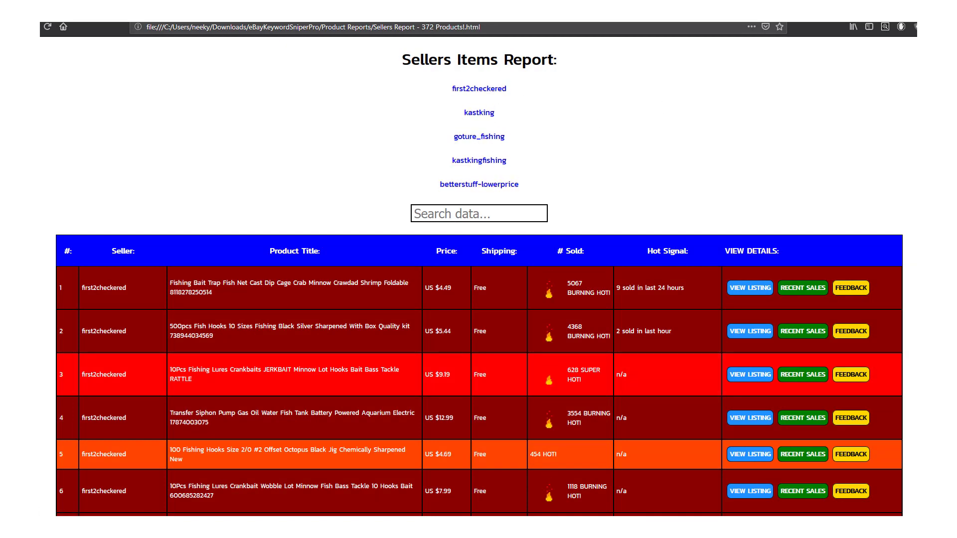
scroll(478, 279, "down", 6)
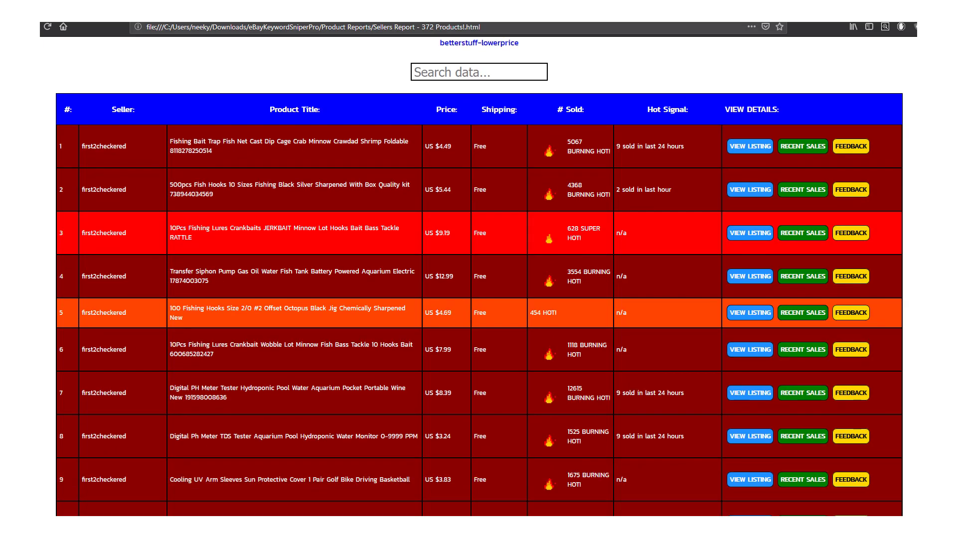
scroll(478, 293, "down", 15)
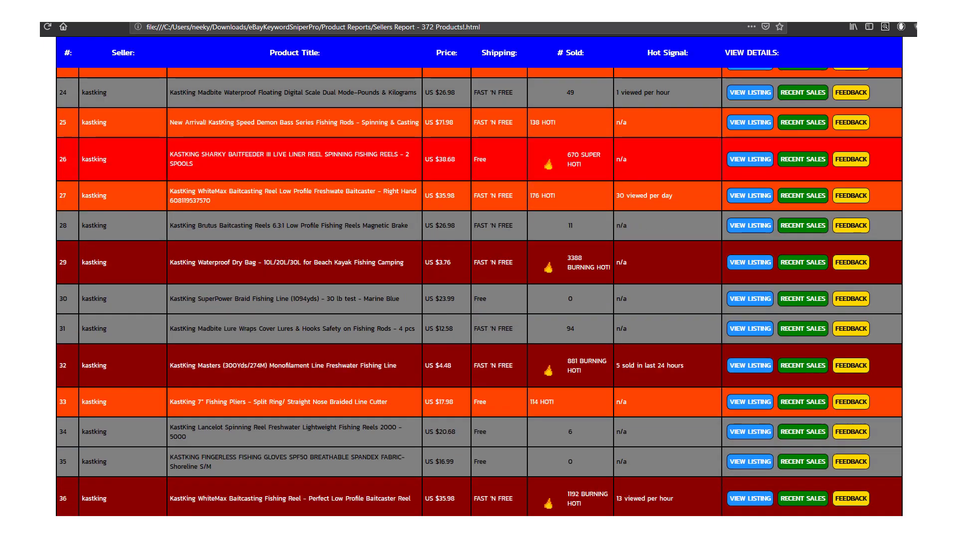
scroll(479, 293, "down", 20)
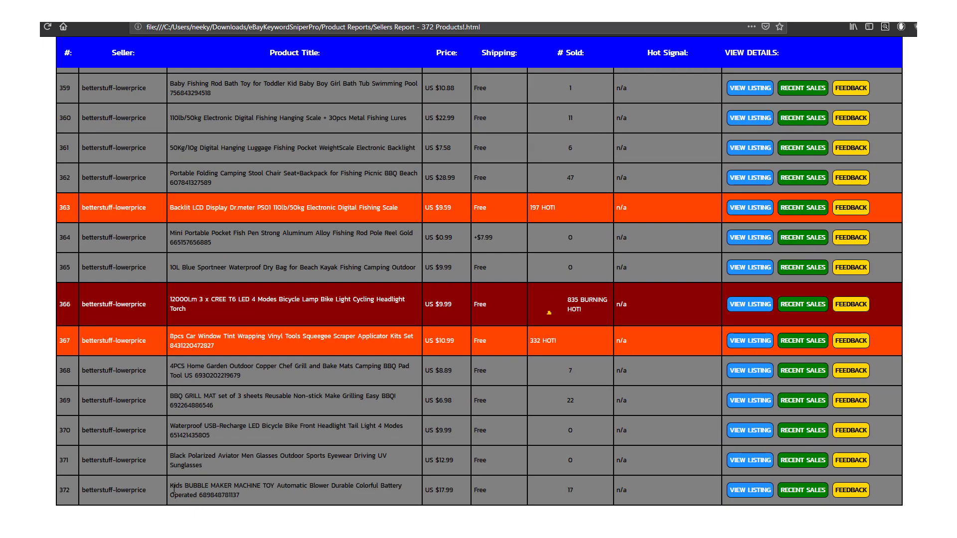
scroll(479, 293, "up", 20)
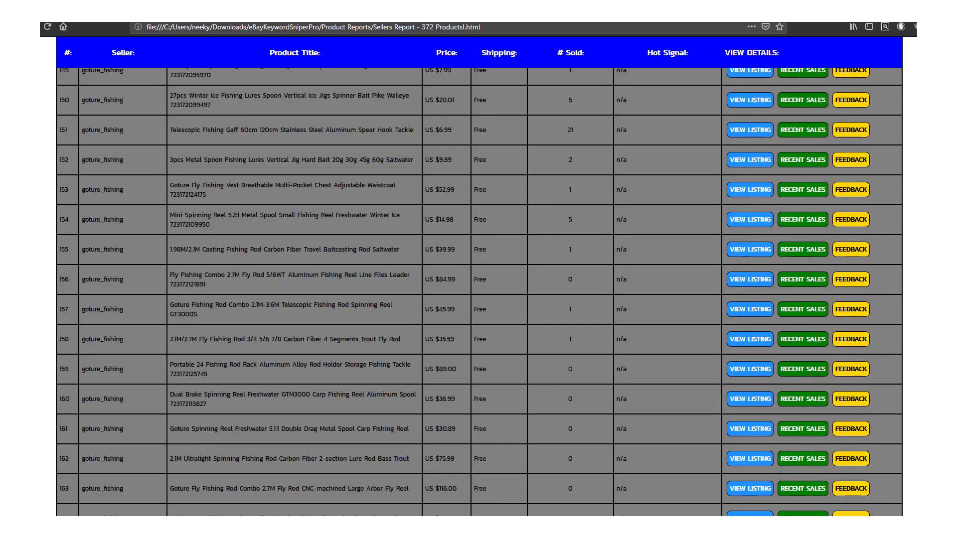
scroll(479, 293, "up", 10)
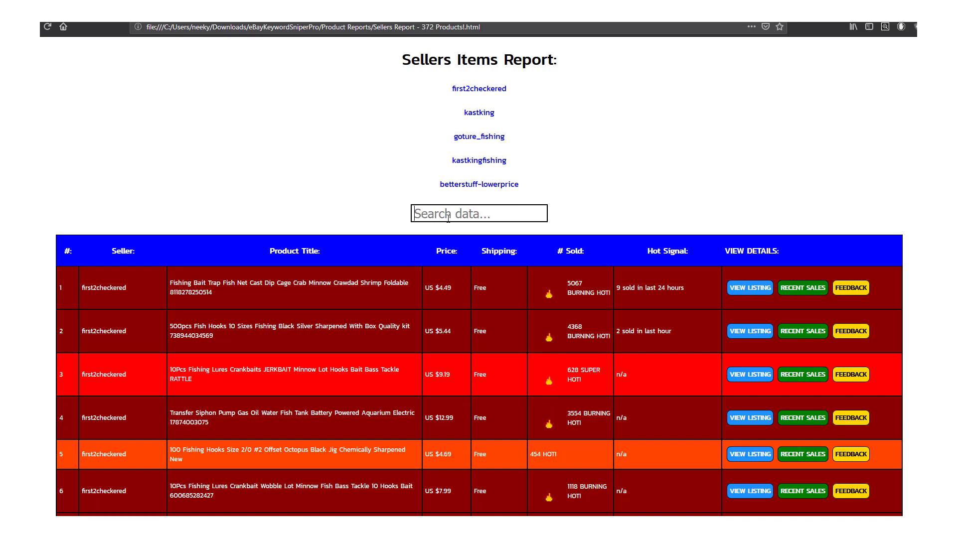
Step: Filter the sellers report by the text "burning hot!"
scroll(448, 218, "down", 3)
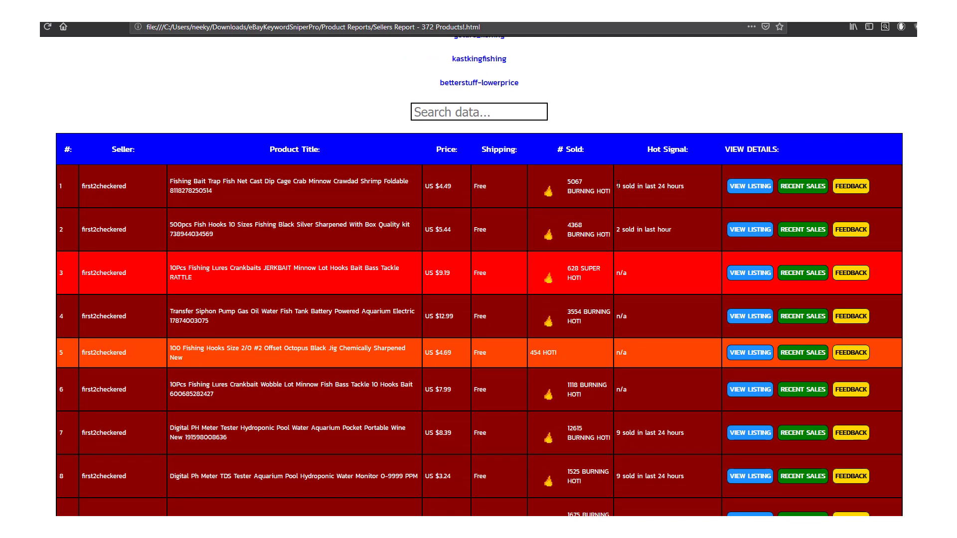
left_click(626, 191)
left_click(605, 234)
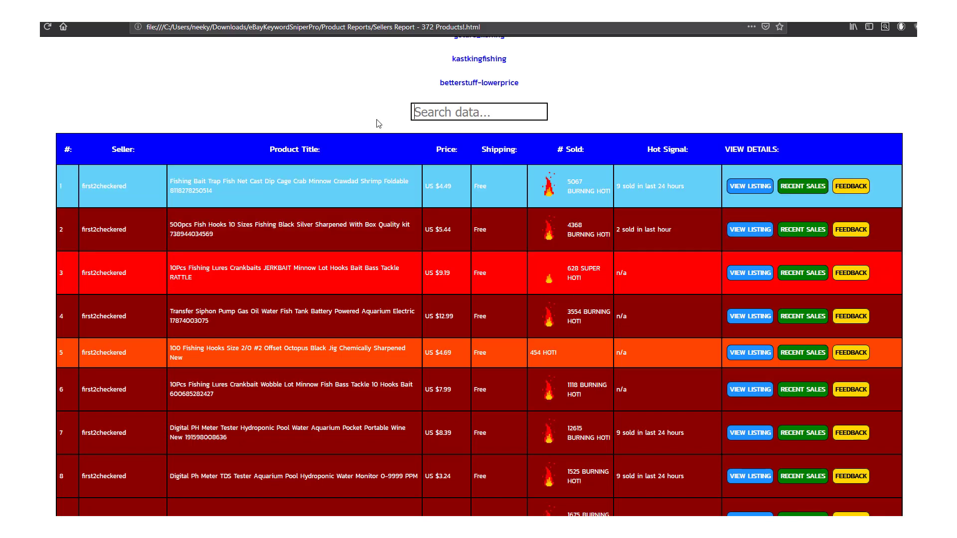
type("burning")
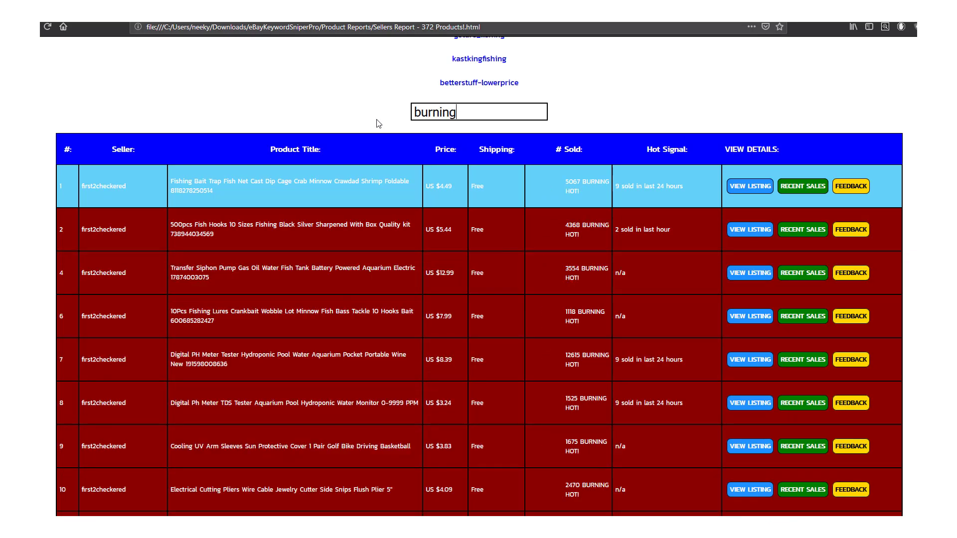
type(" hot")
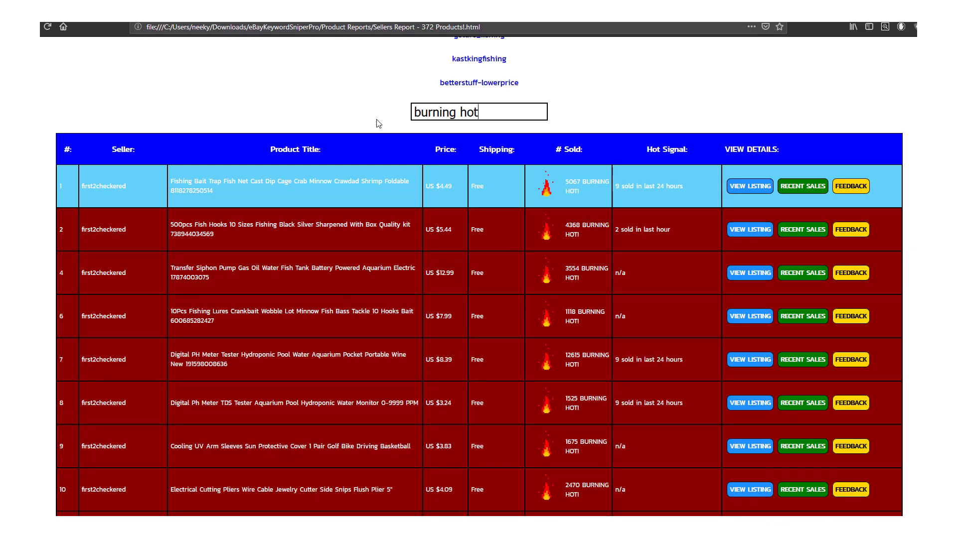
type("!")
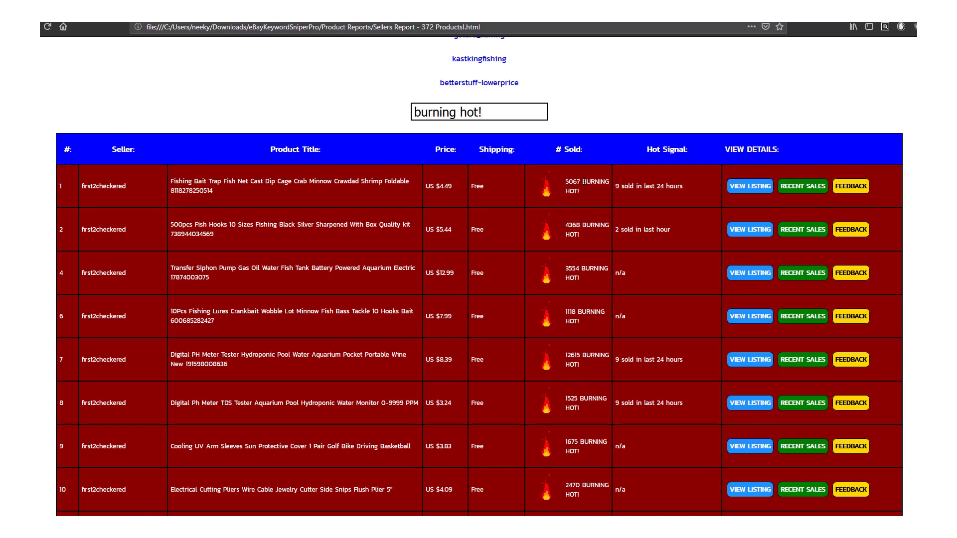
Step: Examine the sold counts and hot signals of all sellers' items in the filtered burning hot list
left_click_drag(581, 182, 584, 235)
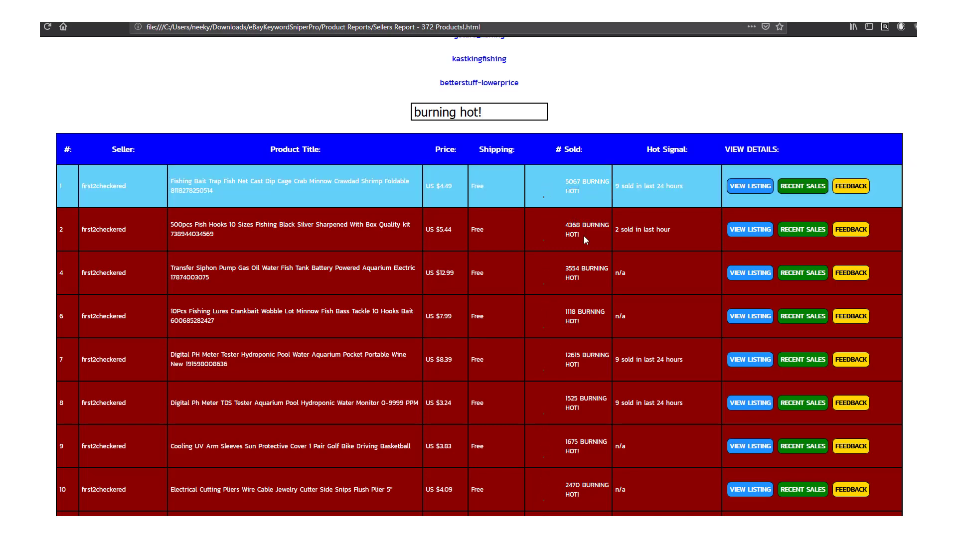
scroll(571, 319, "down", 15)
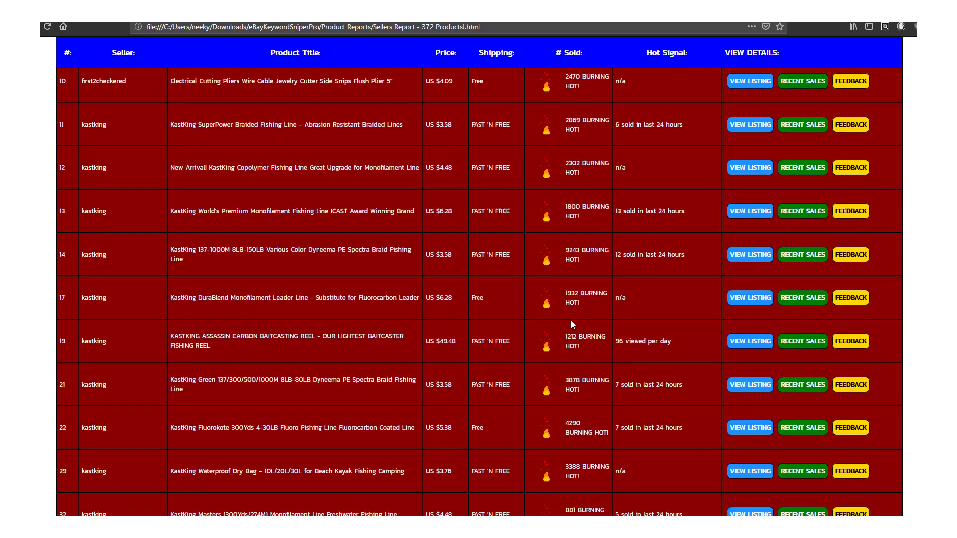
scroll(571, 324, "down", 15)
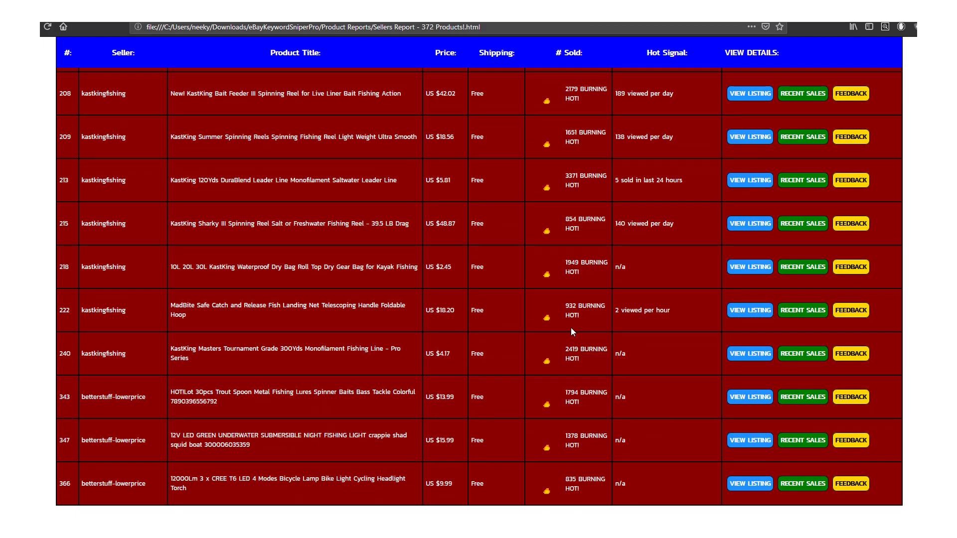
scroll(554, 349, "up", 20)
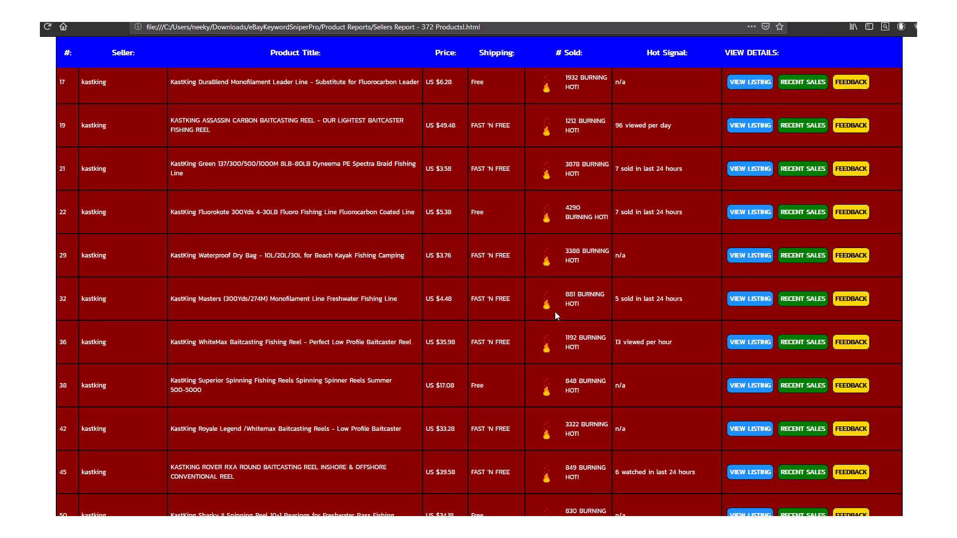
scroll(556, 299, "up", 8)
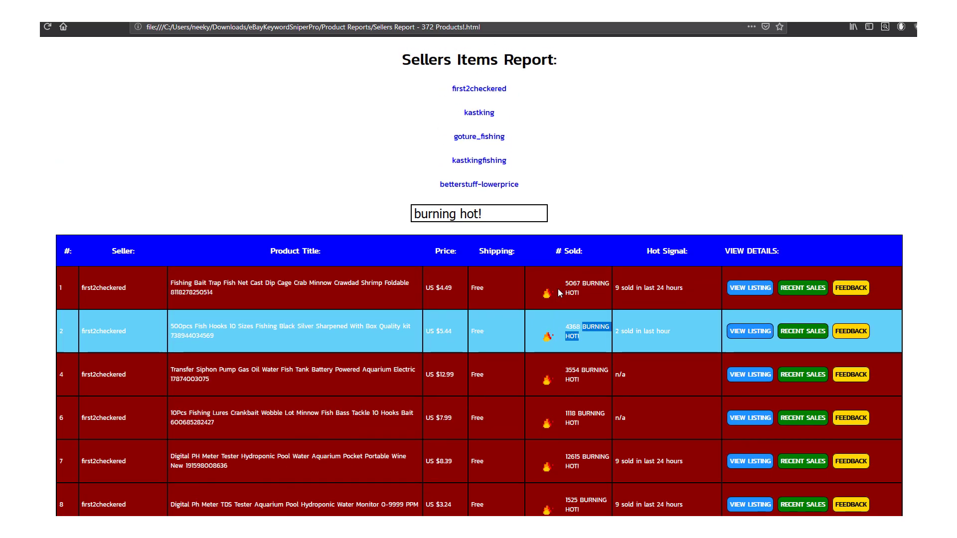
left_click(509, 213)
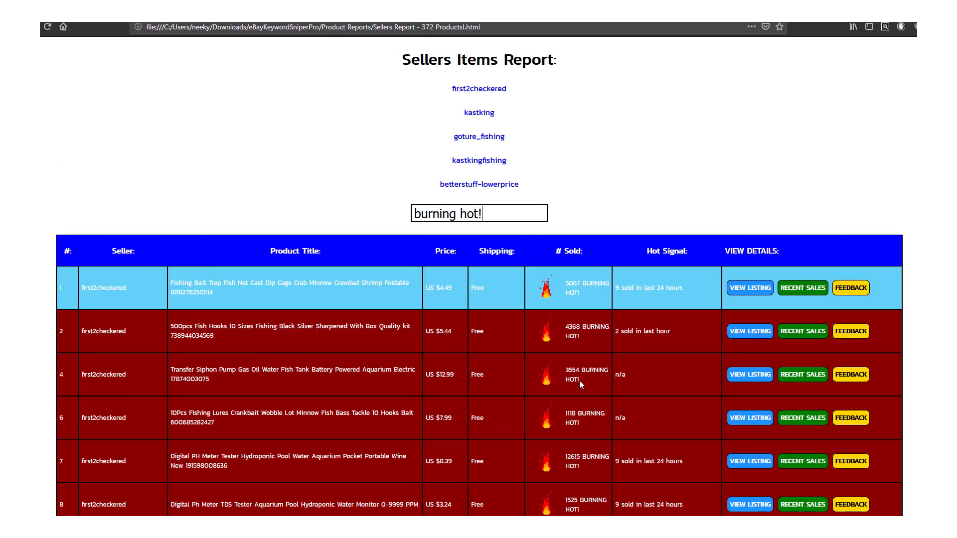
scroll(571, 380, "down", 4)
scroll(552, 369, "down", 20)
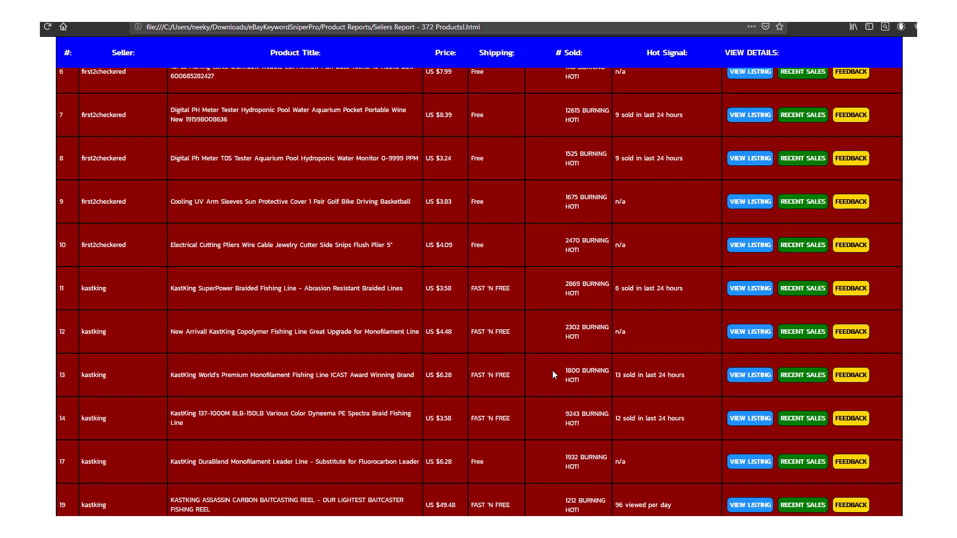
scroll(553, 366, "down", 5)
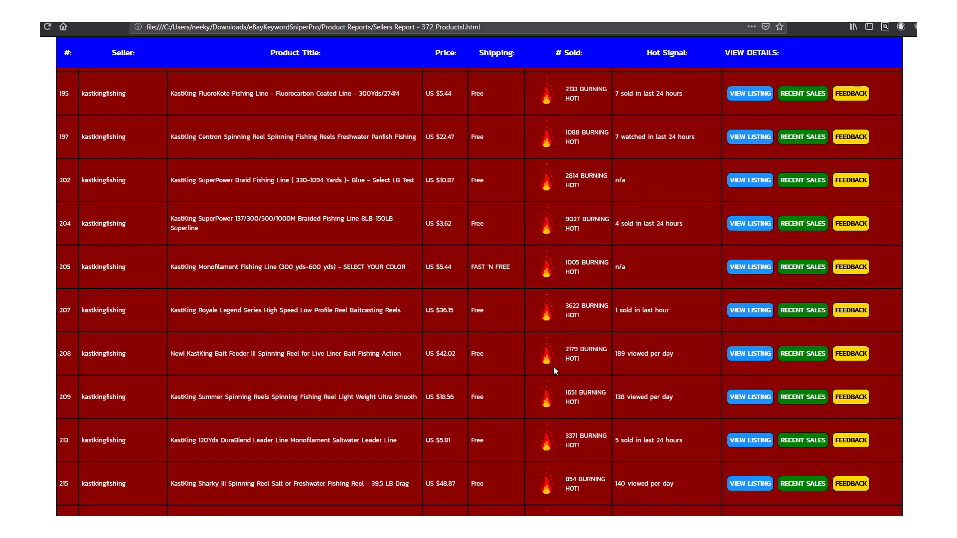
scroll(563, 344, "up", 15)
scroll(566, 323, "up", 10)
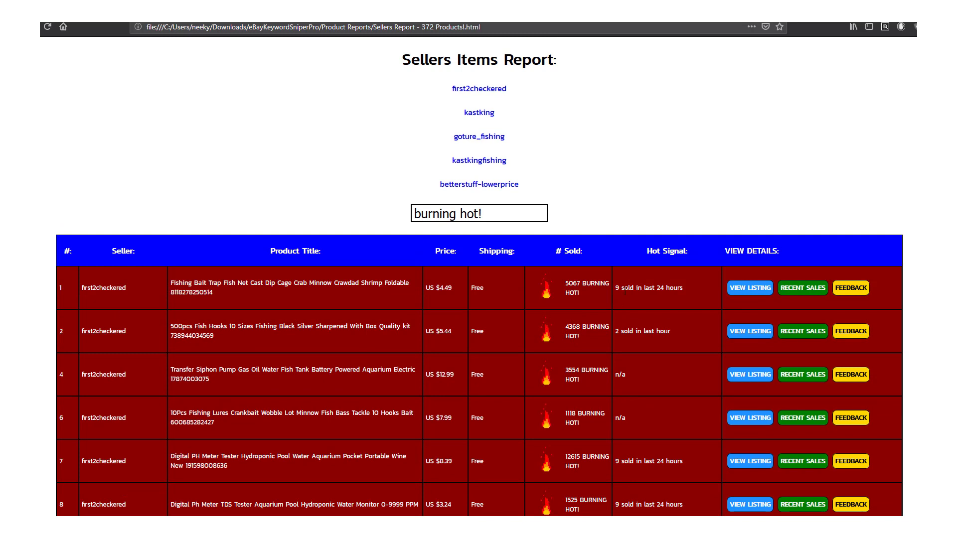
Step: Replace the report's filter text with "sold in last" and look through the hot signals of the matching items
mouse_move(621, 285)
left_mouse_down()
mouse_move(670, 284)
mouse_move(617, 290)
left_mouse_up()
right_click(619, 289)
left_click(634, 297)
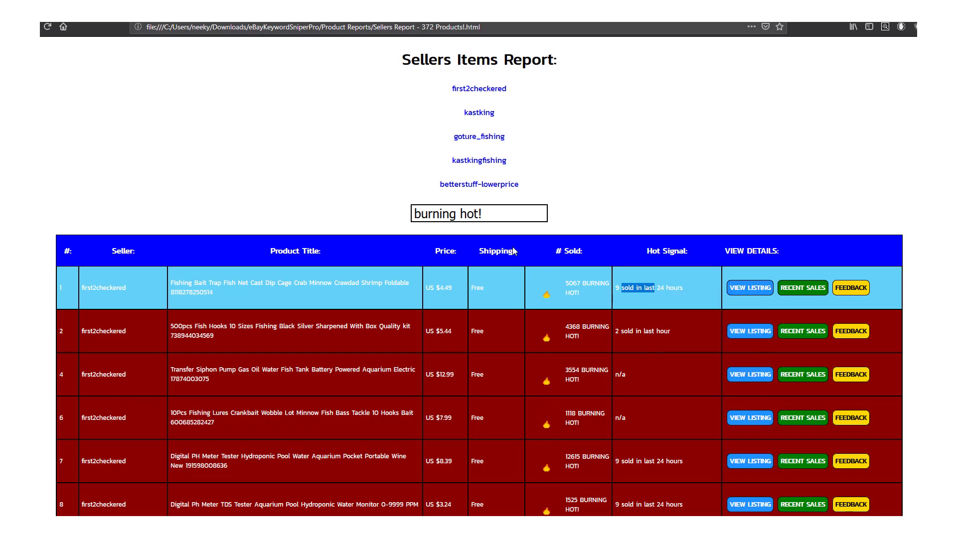
left_click_drag(496, 223, 367, 197)
type("s")
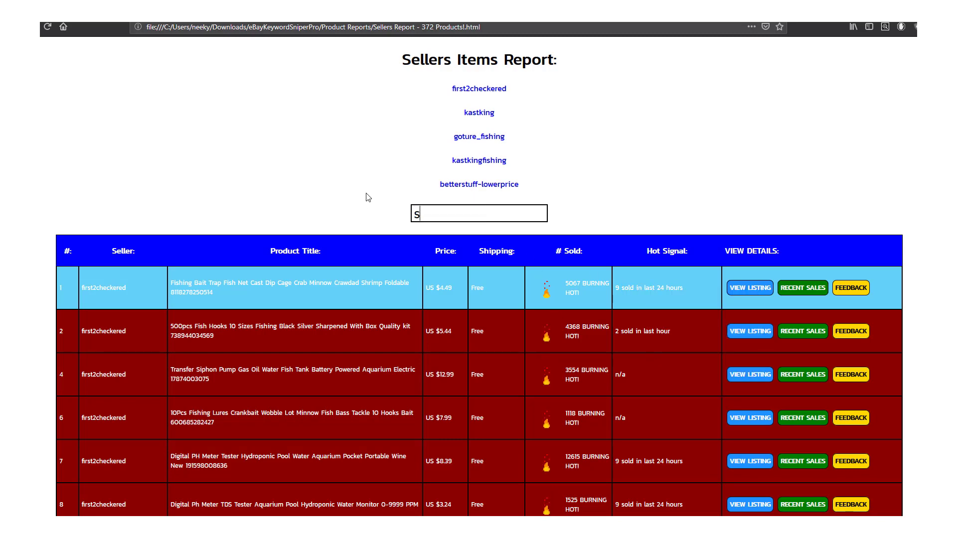
type("old in last")
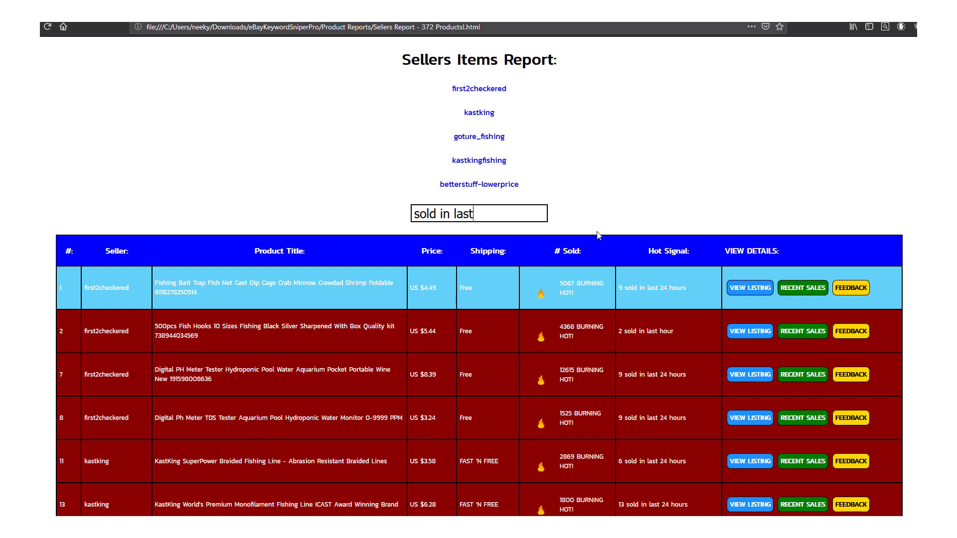
scroll(587, 297, "down", 5)
scroll(609, 324, "down", 8)
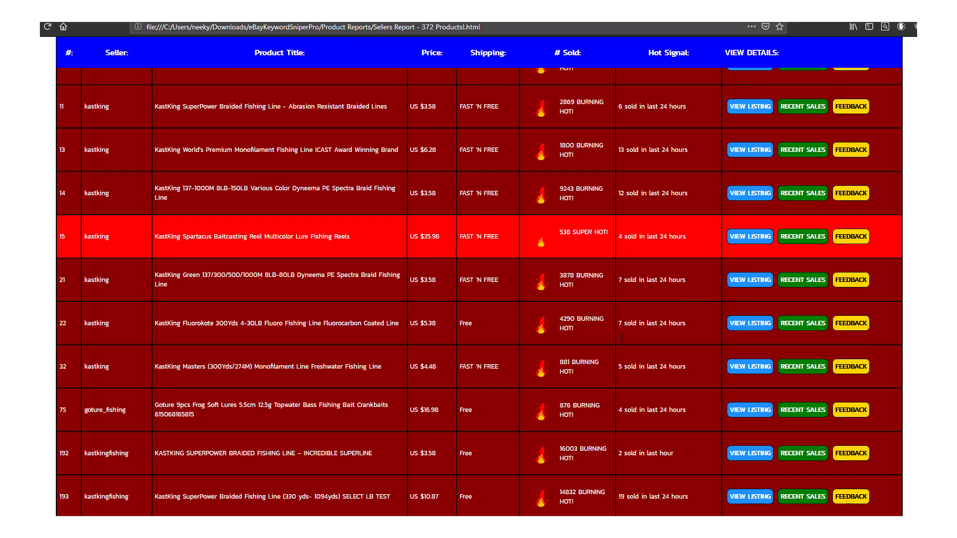
scroll(651, 352, "up", 13)
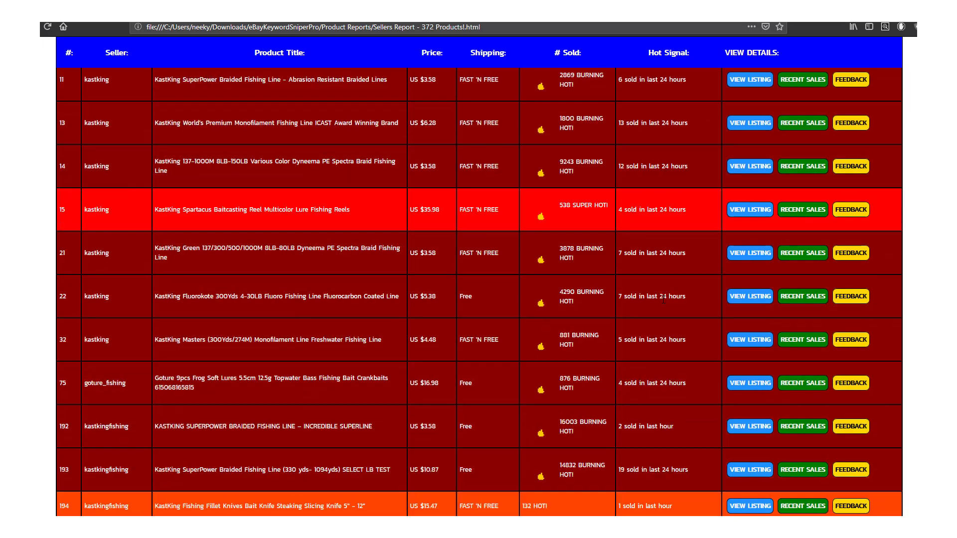
Step: Look through the report's "sold in last" matches and check the purchase history of the first2checkered fishing bait trap
scroll(658, 386, "down", 13)
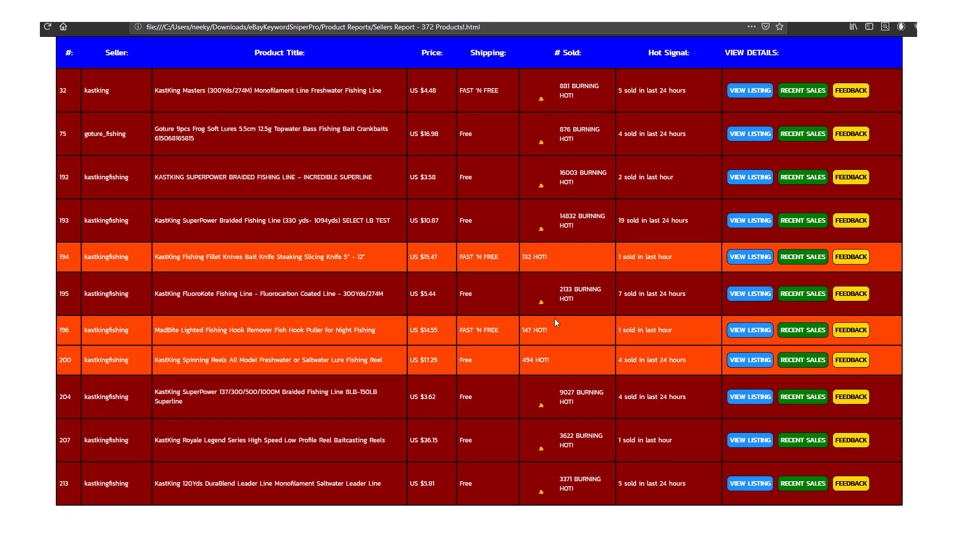
scroll(554, 319, "up", 13)
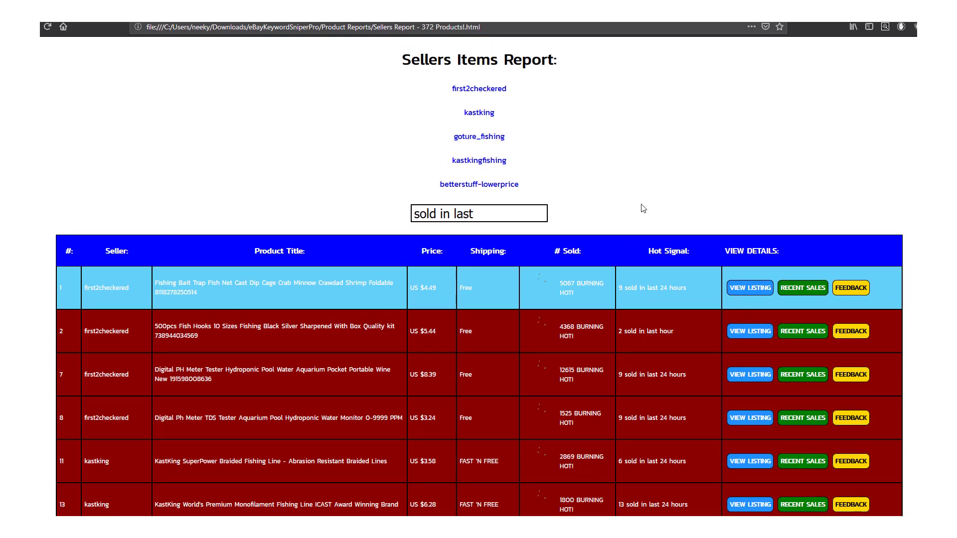
scroll(632, 236, "down", 2)
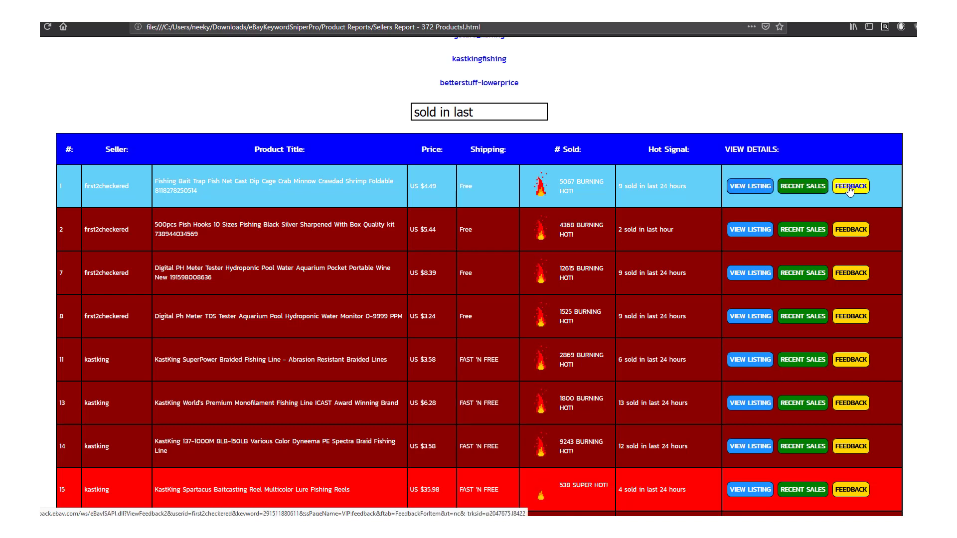
left_click(798, 189)
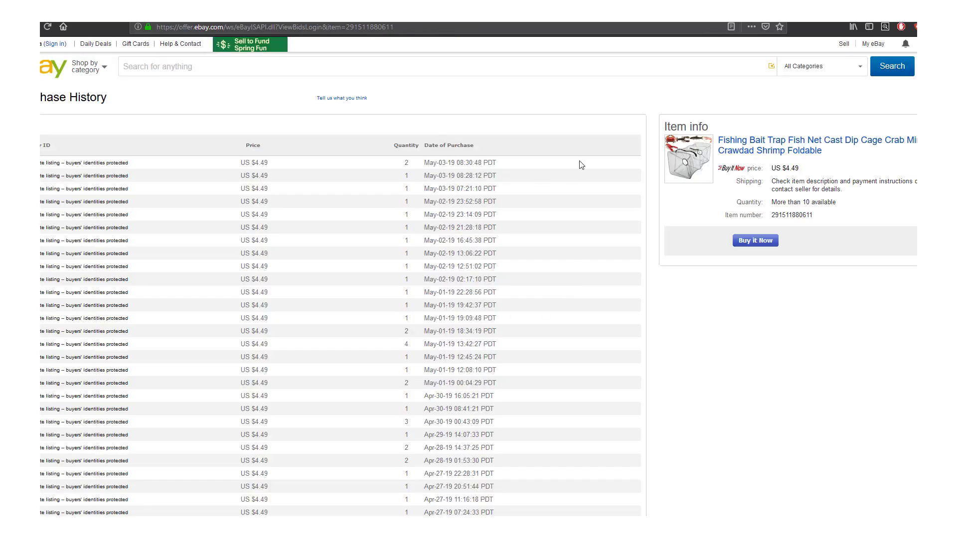
key("ctrl+w")
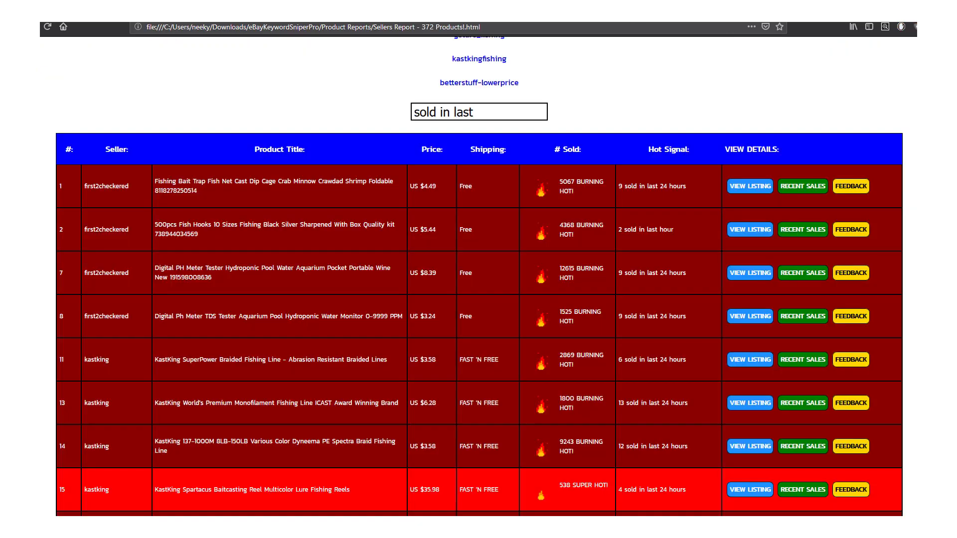
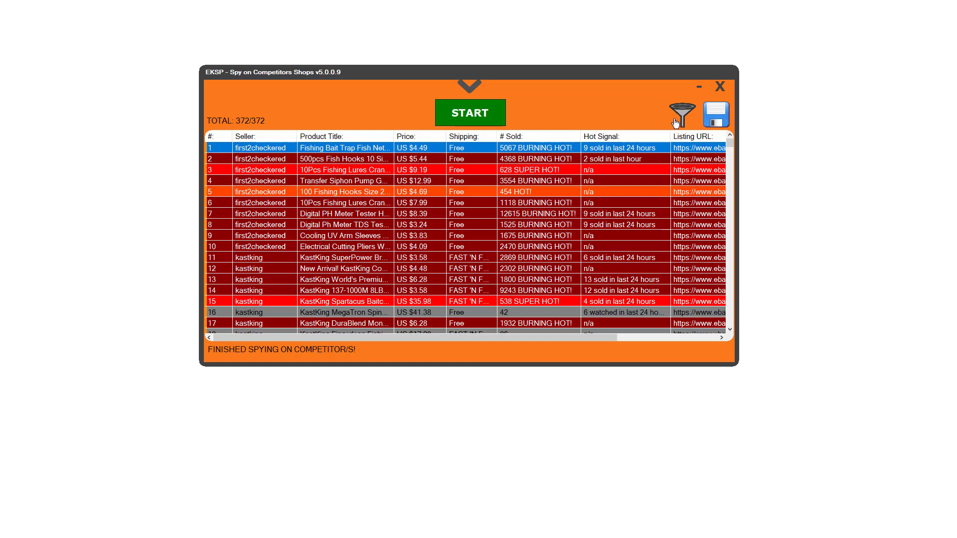
Step: Filter the spied products in the Spy on Competitors Shops window to keep only items whose sold count has a HOT indication
left_click(677, 122)
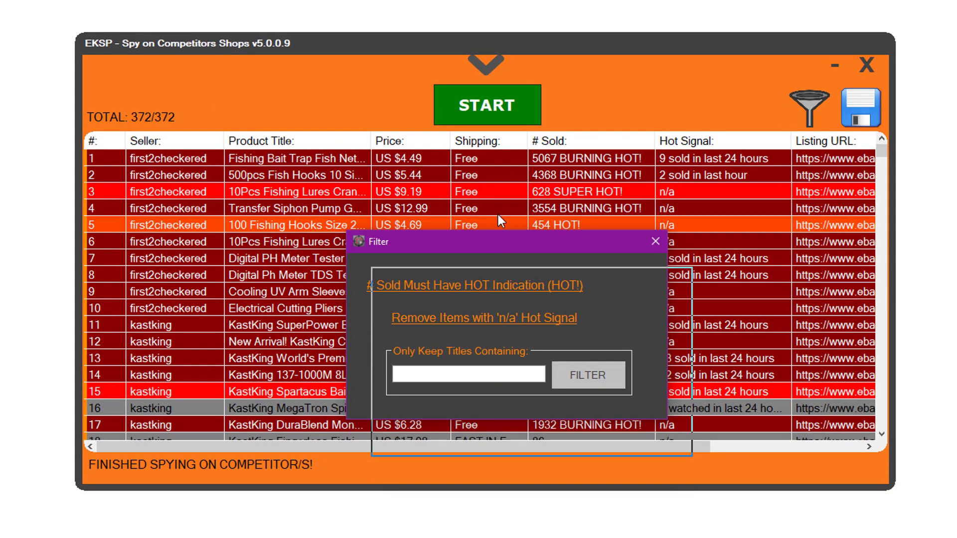
left_click_drag(501, 221, 485, 191)
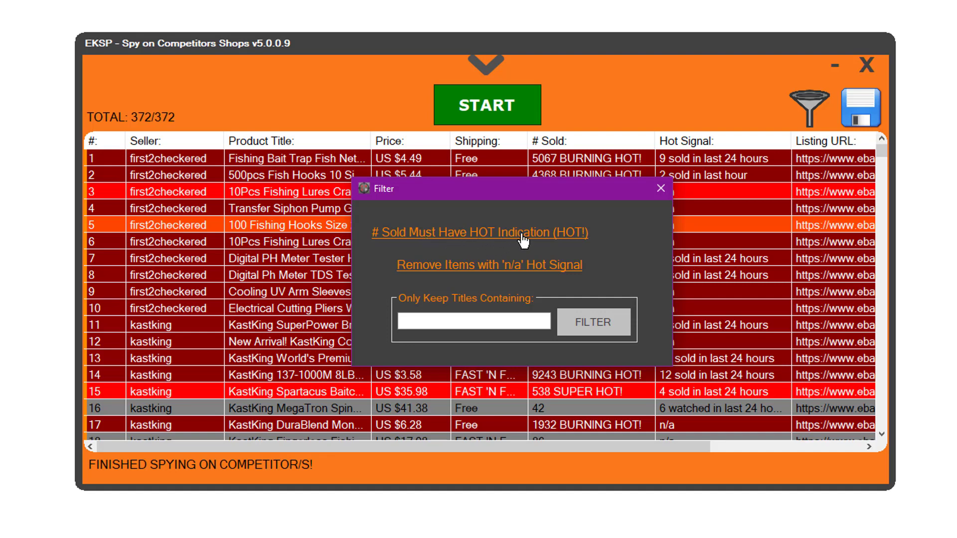
left_click_drag(530, 191, 597, 333)
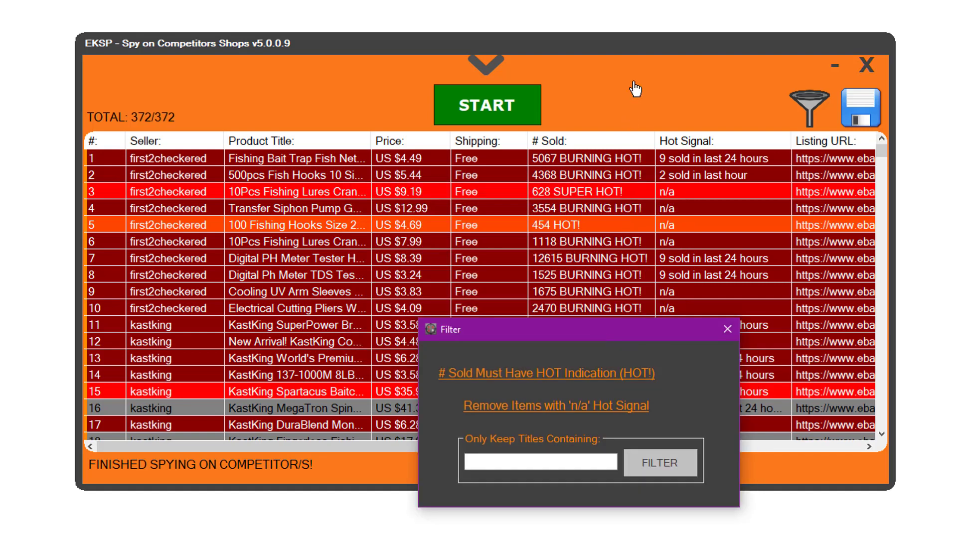
left_click(598, 160)
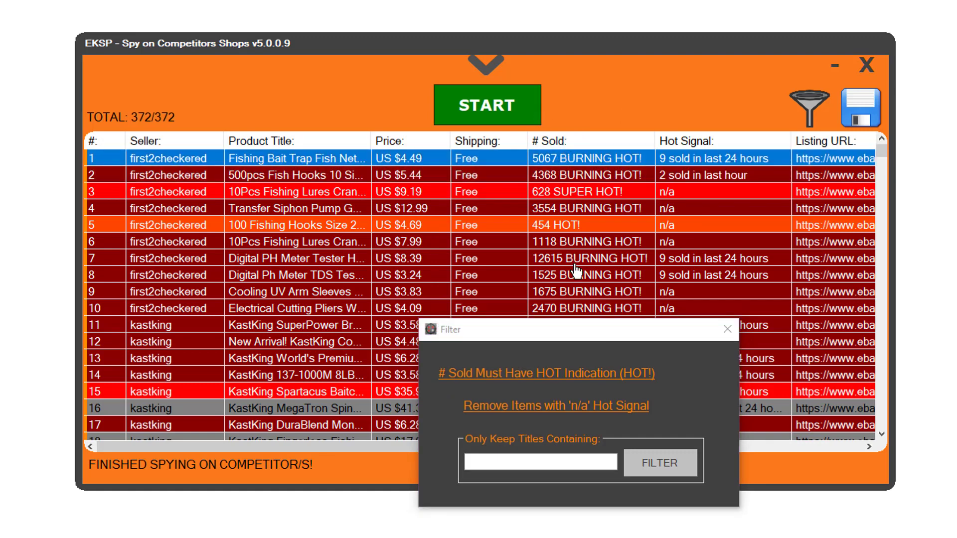
left_click(592, 176)
left_click_drag(553, 321, 512, 213)
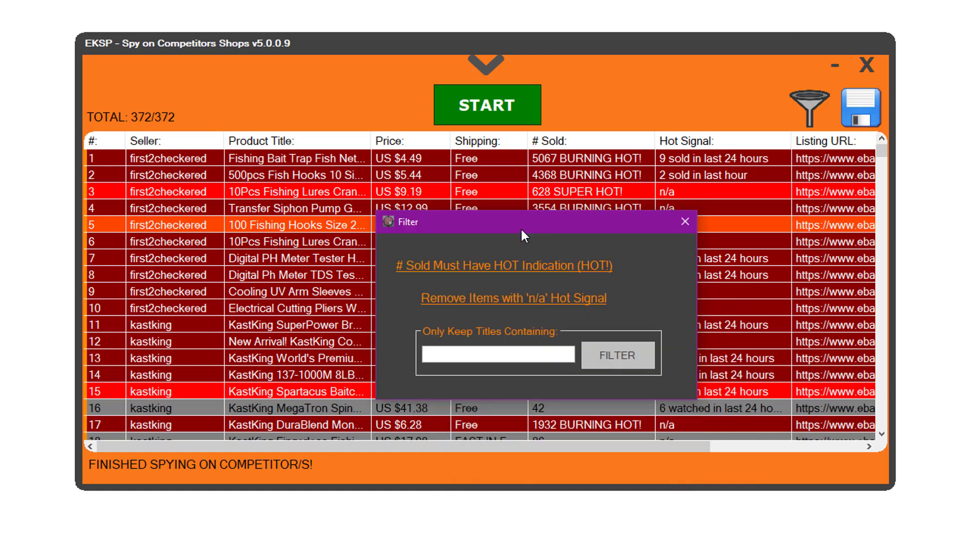
left_click(510, 270)
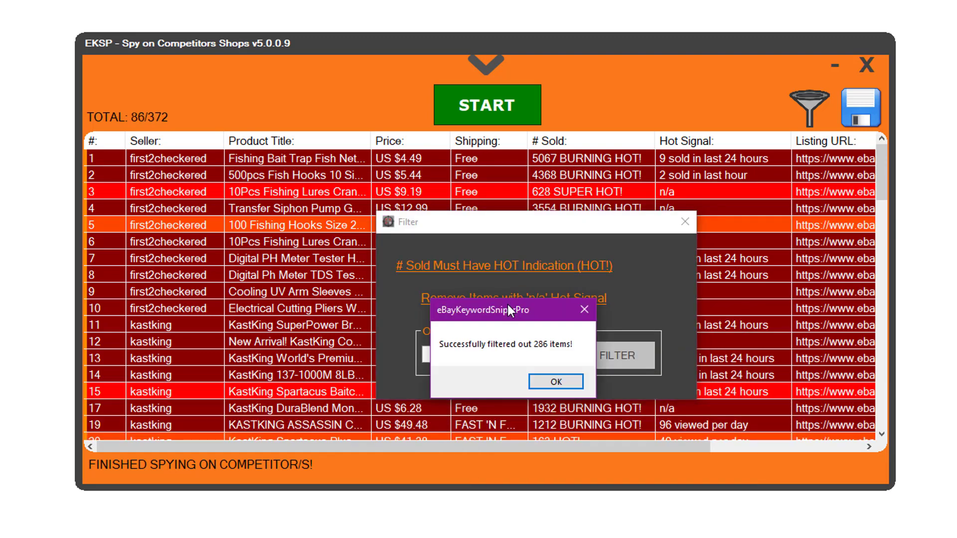
left_click_drag(507, 304, 518, 244)
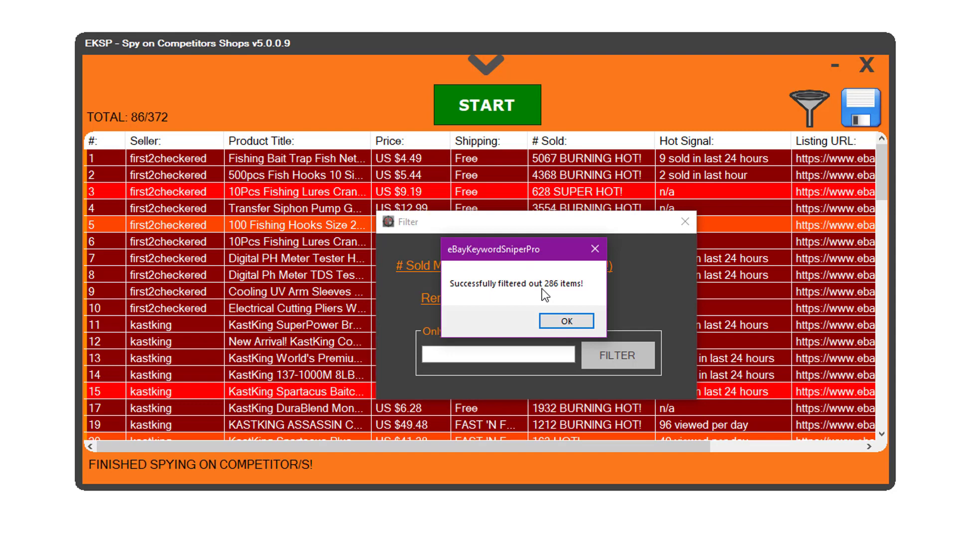
left_click(565, 323)
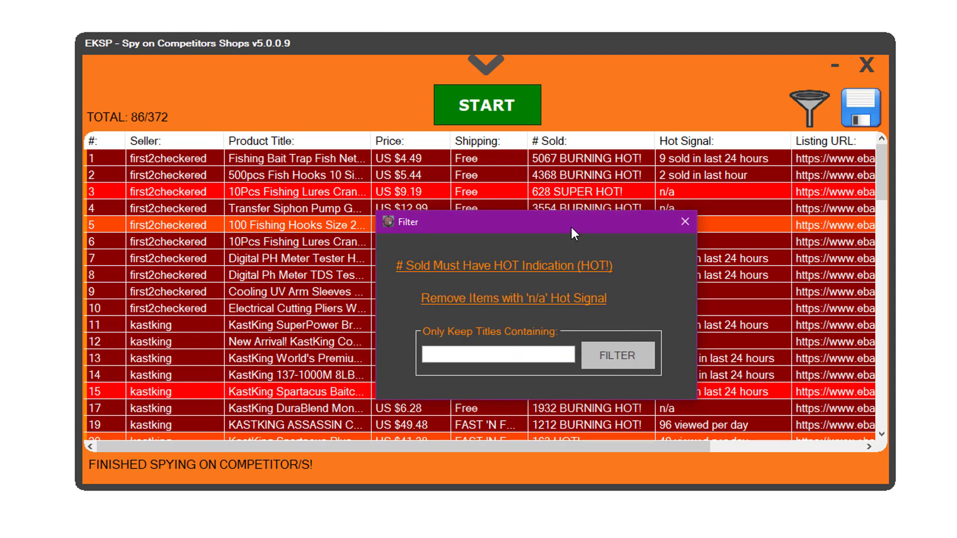
Step: Remove the items with an 'n/a' hot signal from the filtered product list
left_click_drag(571, 228, 566, 240)
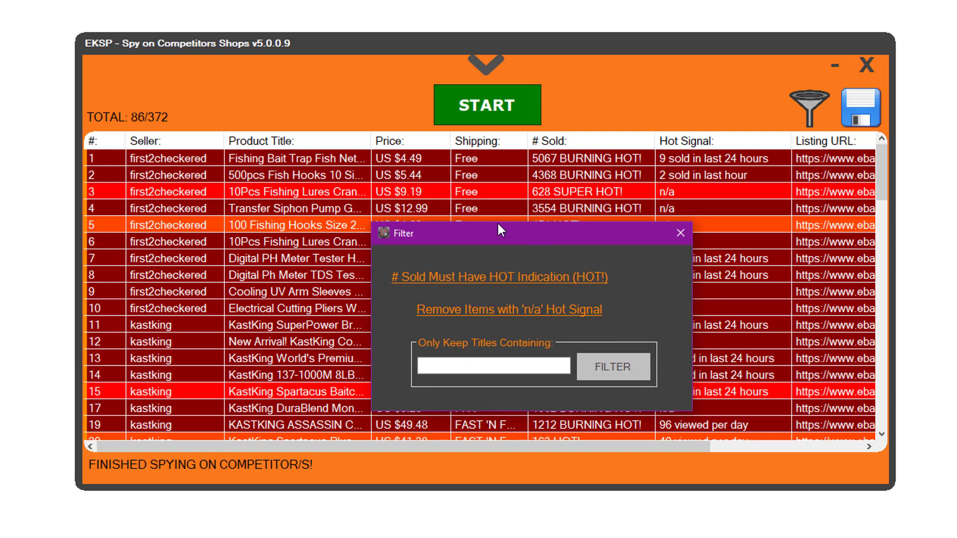
left_click_drag(498, 227, 409, 206)
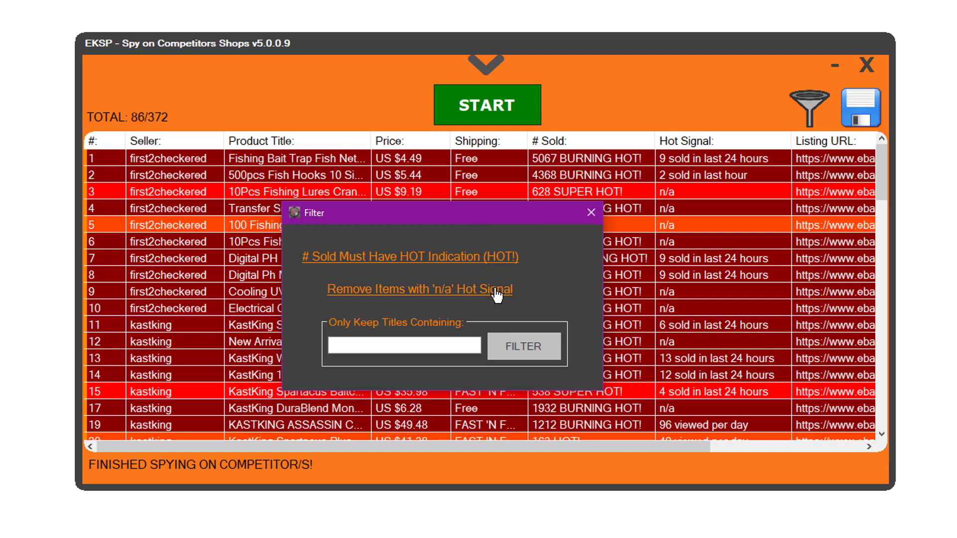
left_click(708, 208)
left_click(678, 195)
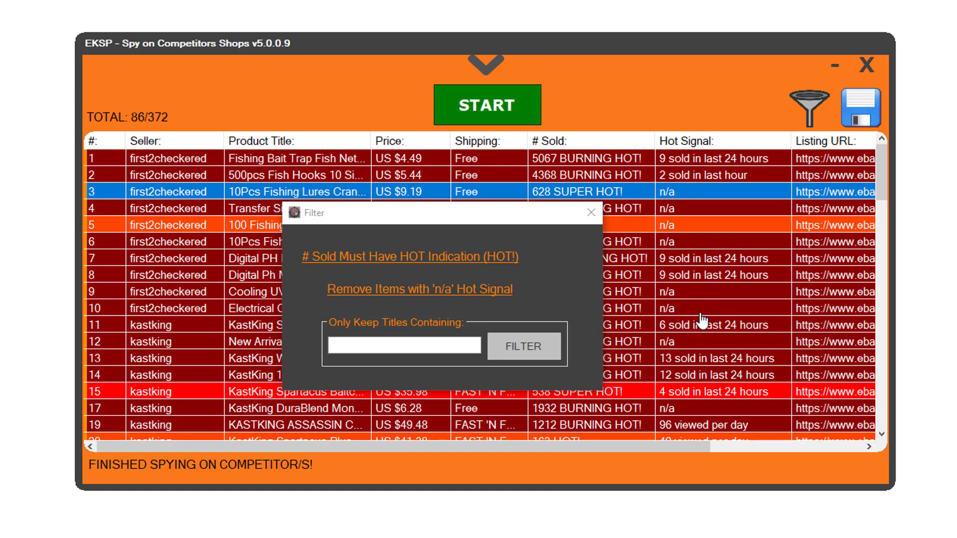
left_click(686, 229)
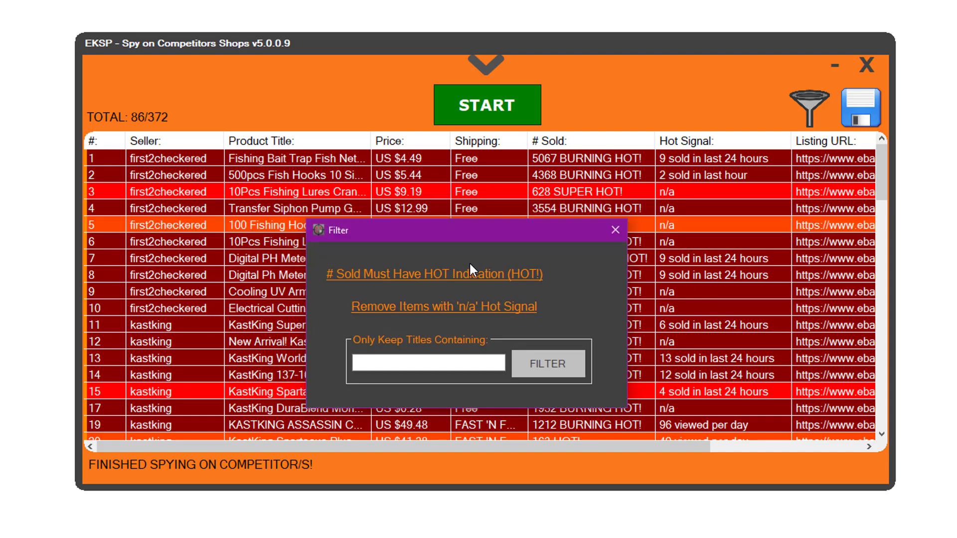
left_click(453, 311)
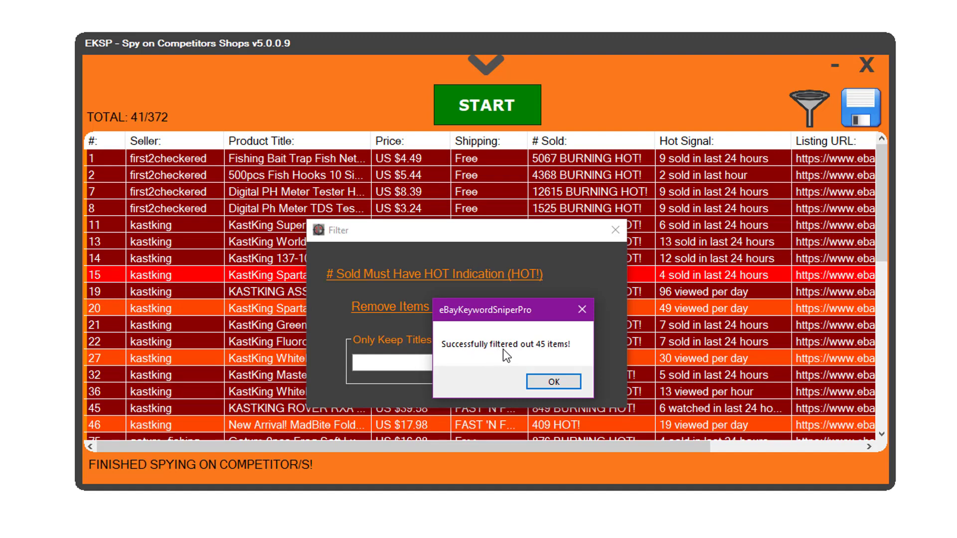
left_click(552, 382)
Step: Move the Filter dialog clear of the product titles and widen the Product Title column to read them in full
left_click_drag(502, 241, 556, 240)
left_click(434, 364)
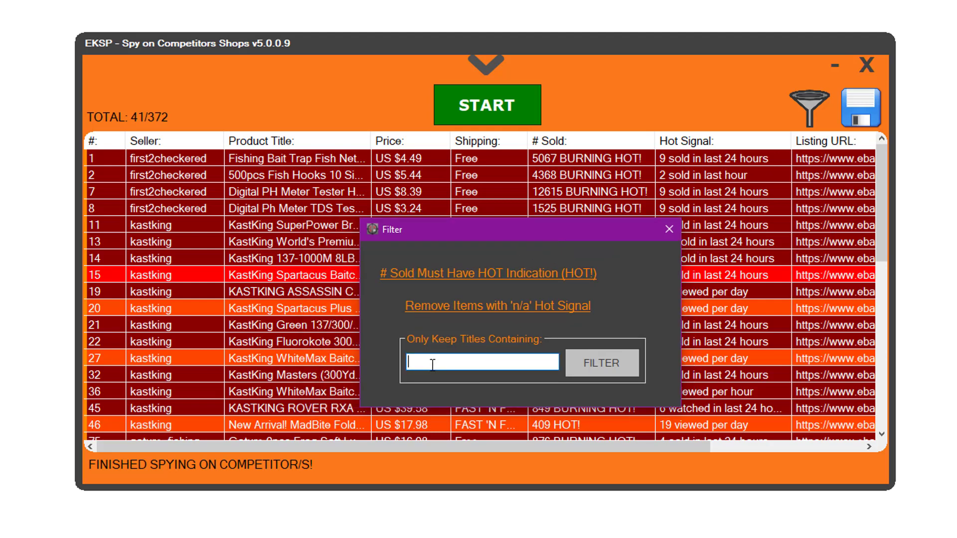
left_click(287, 225)
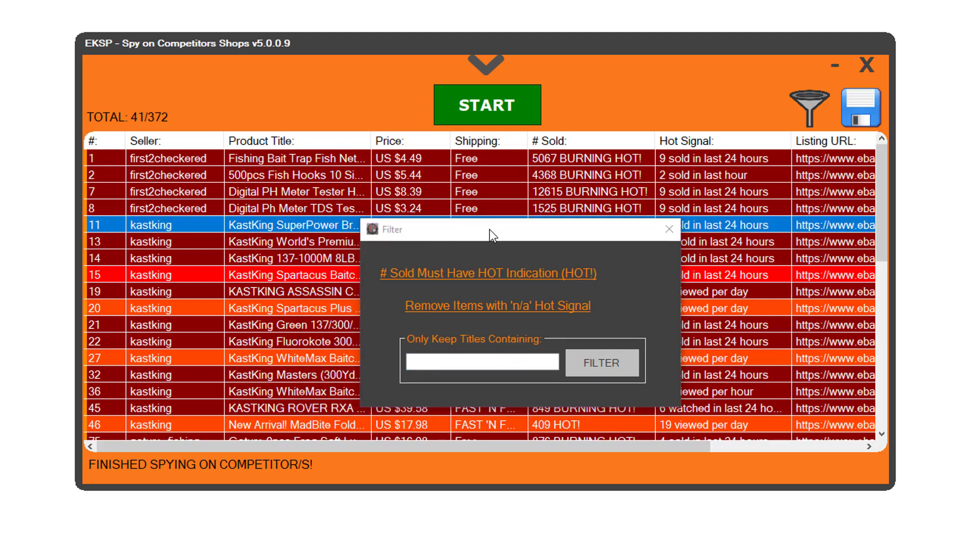
left_click_drag(489, 229, 630, 231)
left_click_drag(370, 143, 638, 141)
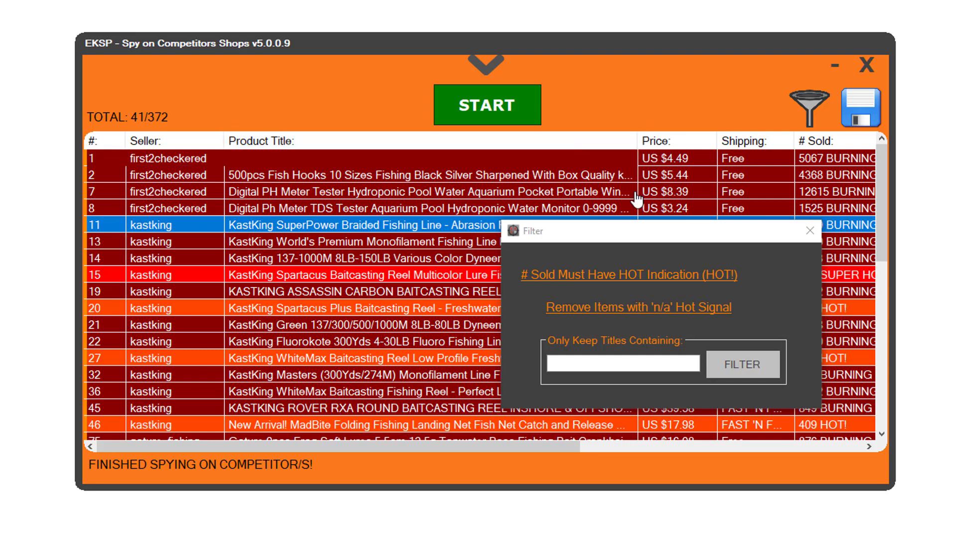
Step: Keep only the products whose titles contain "fish" and close the Filter dialog
left_click_drag(638, 231, 451, 230)
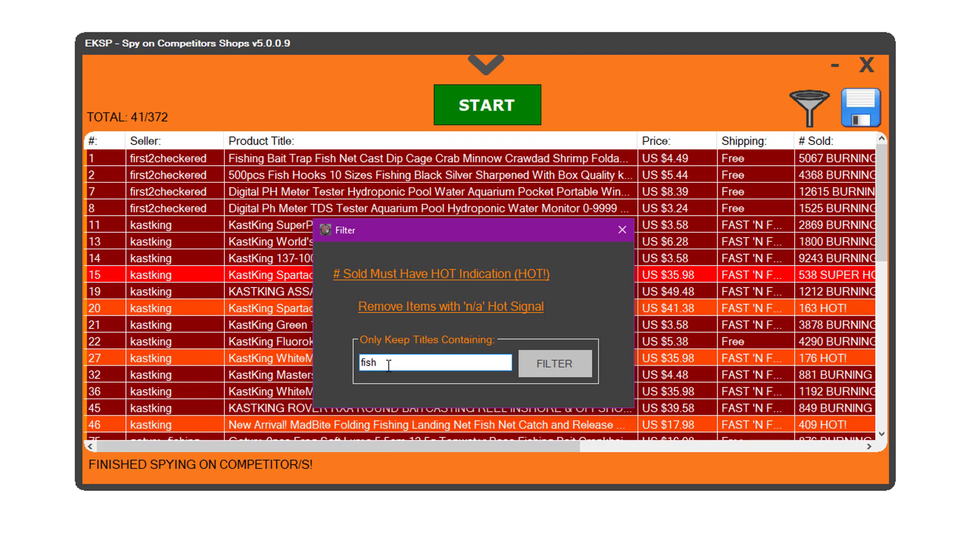
left_click_drag(499, 238, 523, 255)
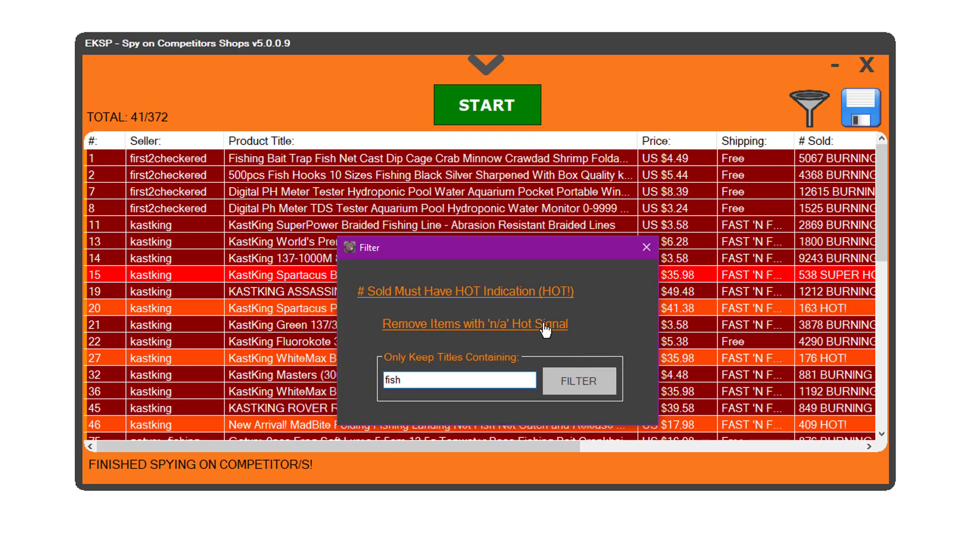
left_click(357, 175)
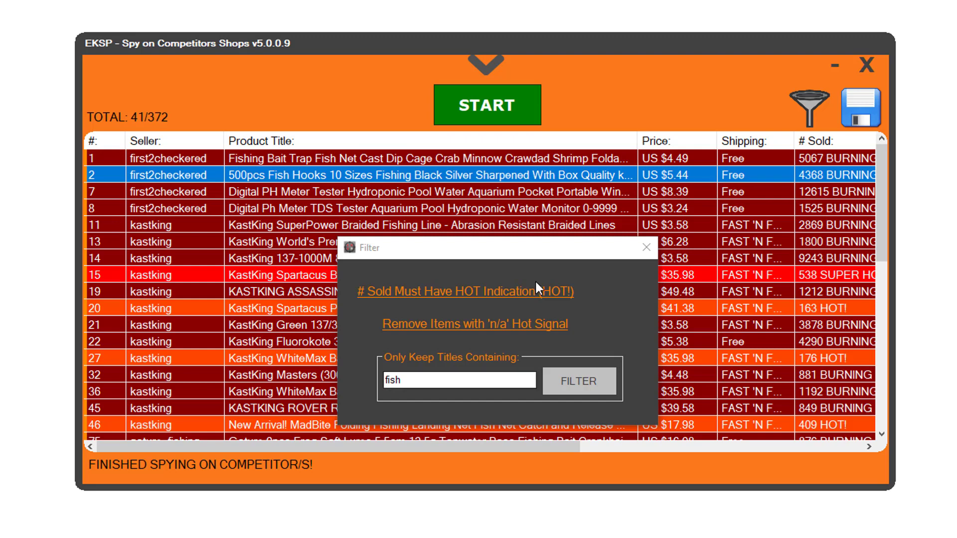
left_click_drag(533, 244, 540, 216)
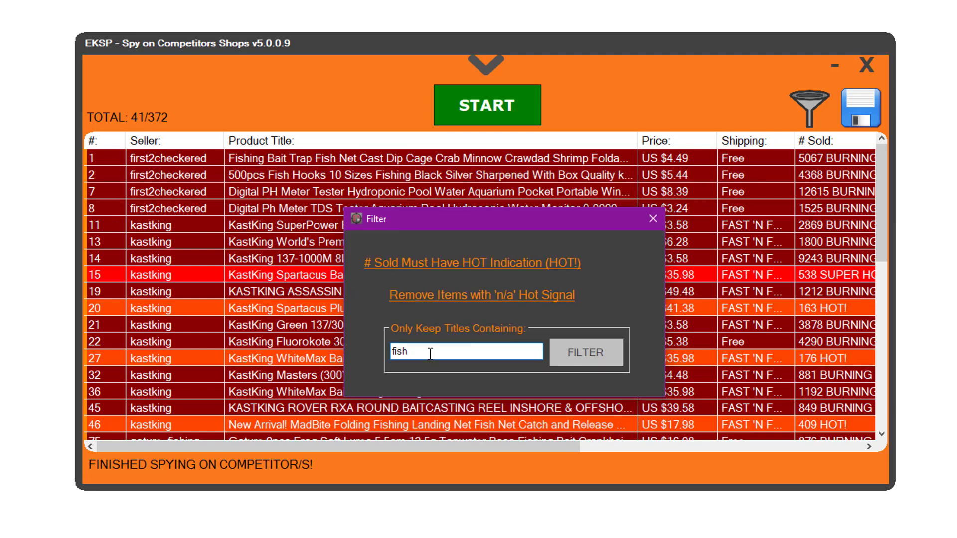
double_click(403, 354)
left_click(588, 352)
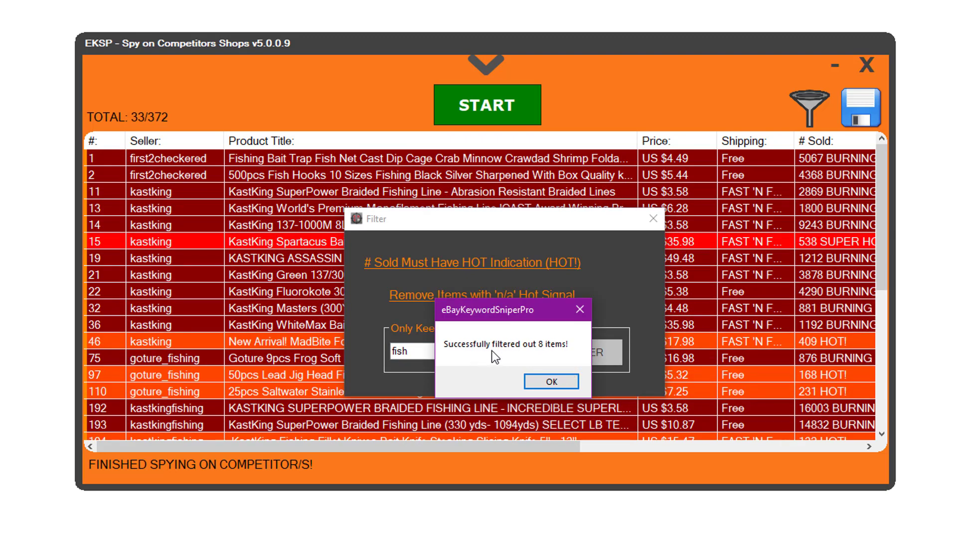
left_click(550, 383)
left_click(652, 217)
Step: Narrow the Product Title column so the sold counts and hot signals fit in view
left_click(423, 275)
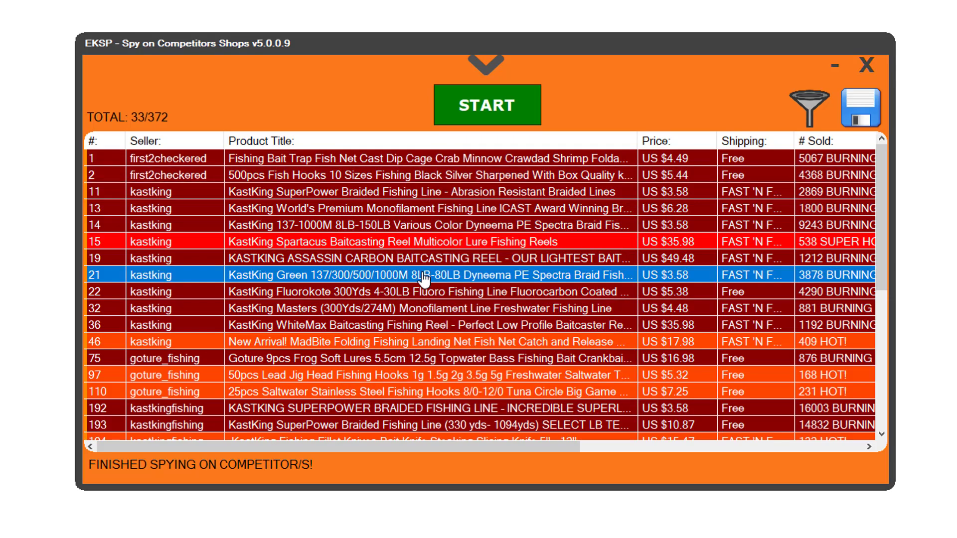
left_click_drag(886, 256, 877, 175)
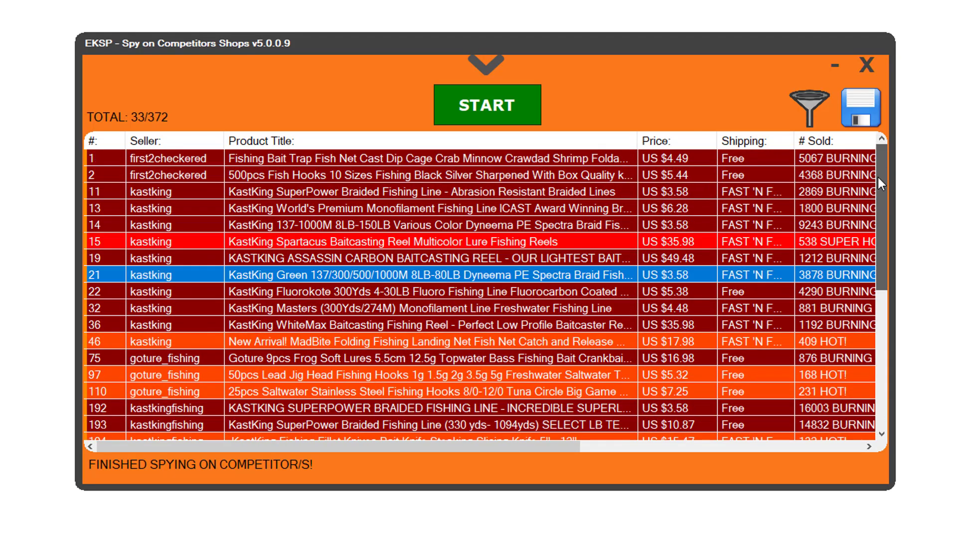
left_click_drag(640, 141, 385, 141)
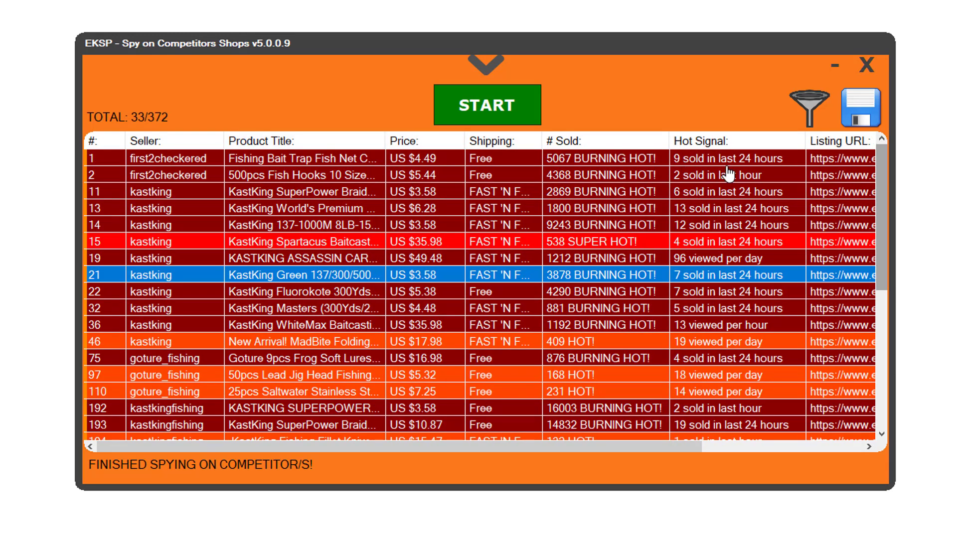
Step: Examine the sold counts and hot signals of the remaining products across all sellers in the filtered list
left_click(613, 225)
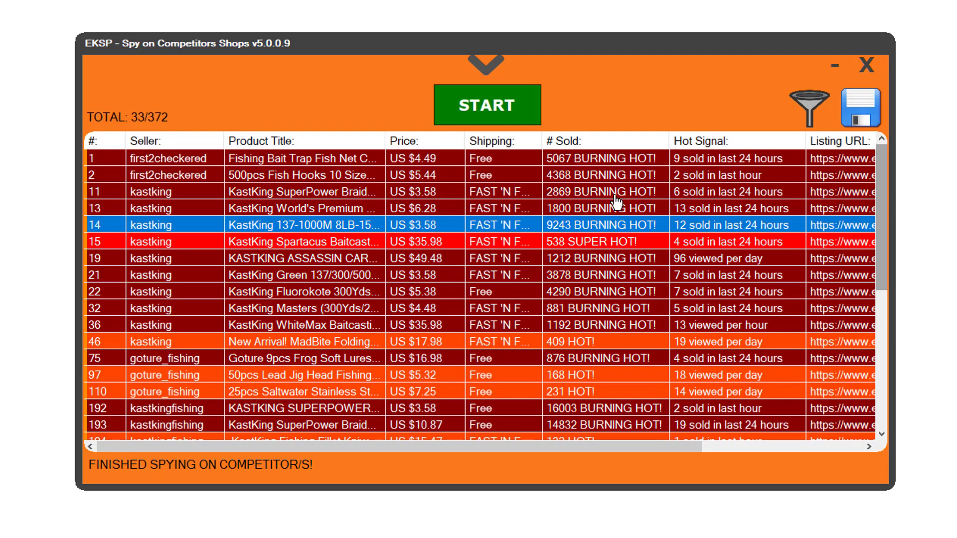
left_click(609, 161)
left_click(599, 244)
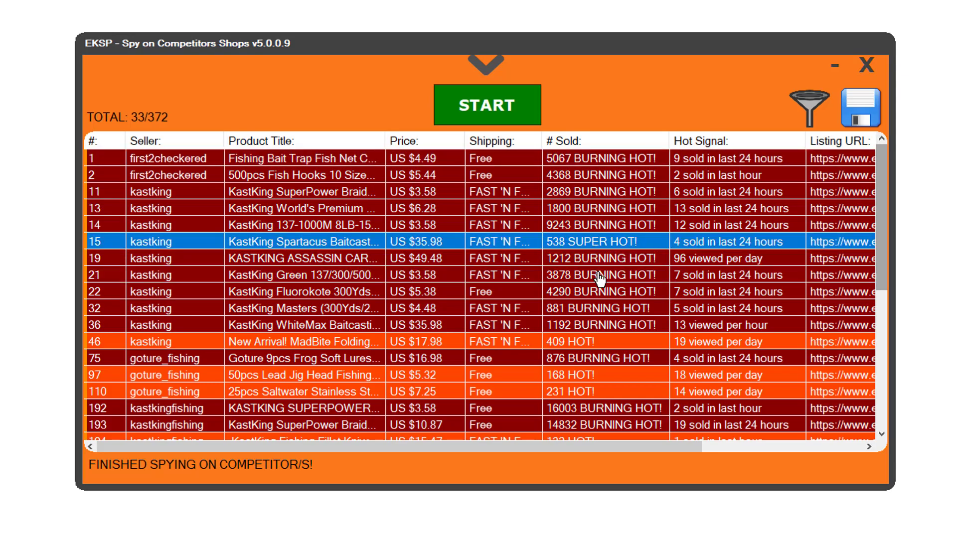
left_click(605, 344)
scroll(605, 344, "down", 5)
scroll(610, 345, "up", 3)
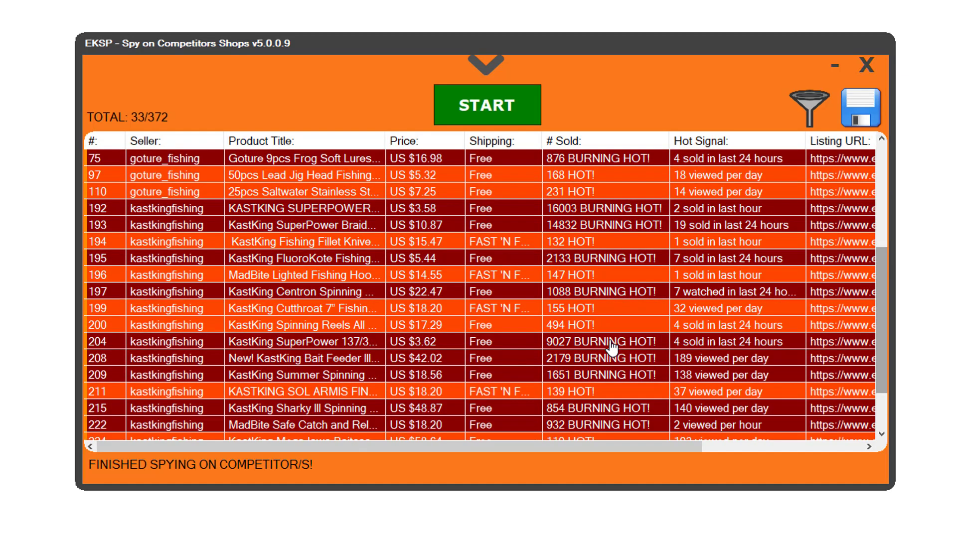
scroll(612, 347, "up", 3)
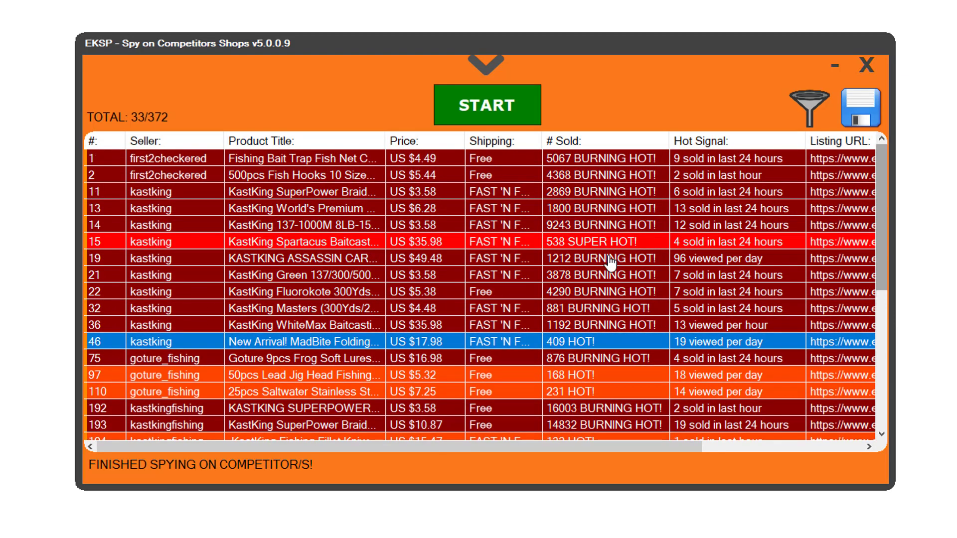
left_click(734, 195)
left_click(722, 166)
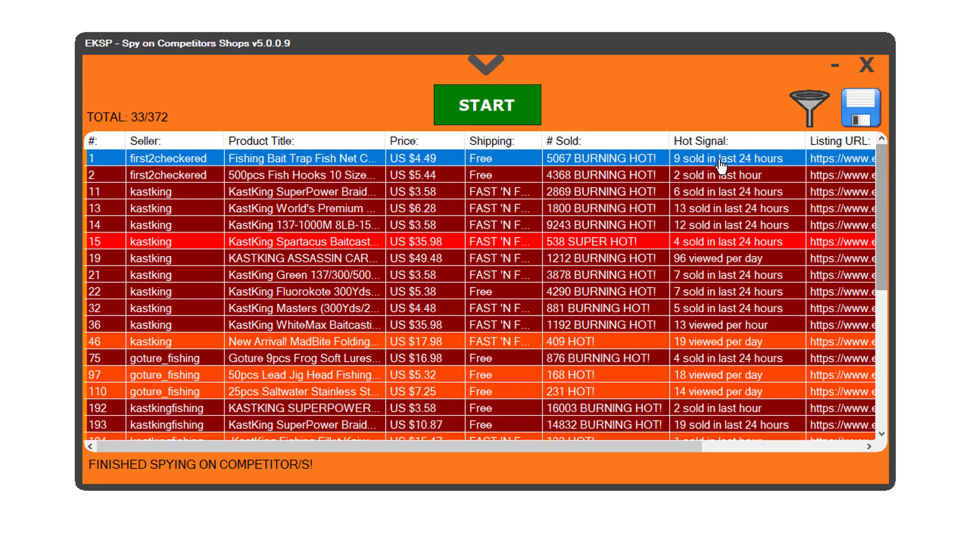
Step: Save the filtered product list as the HTML file "Sellers Report - 33 Products!" in the Product Reports folder
scroll(718, 344, "down", 5)
scroll(720, 344, "up", 4)
scroll(728, 323, "up", 2)
left_click_drag(674, 88, 687, 146)
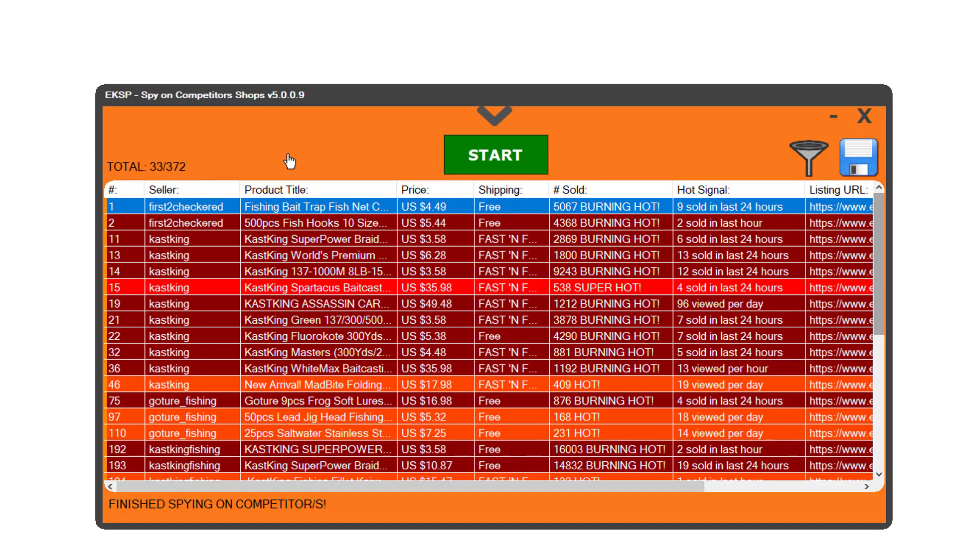
left_click(858, 162)
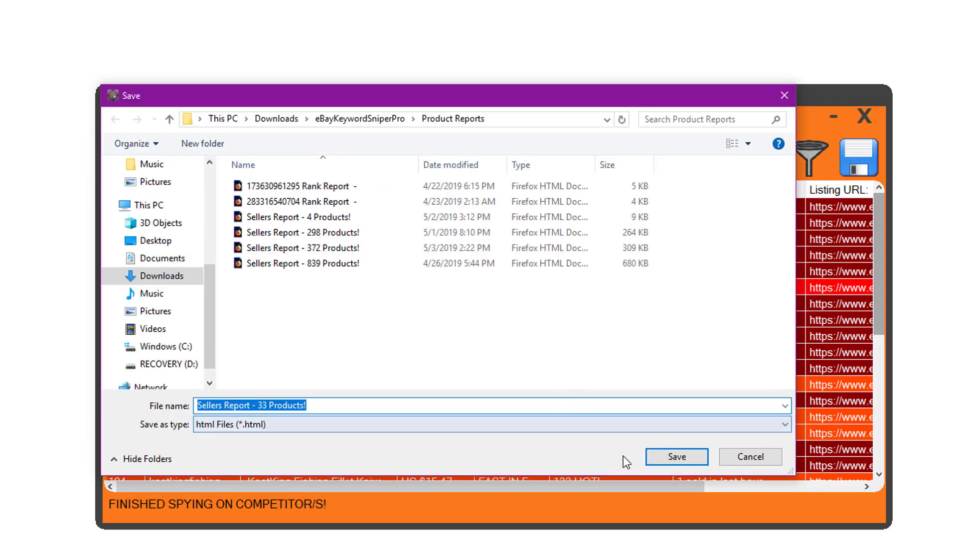
left_click(675, 457)
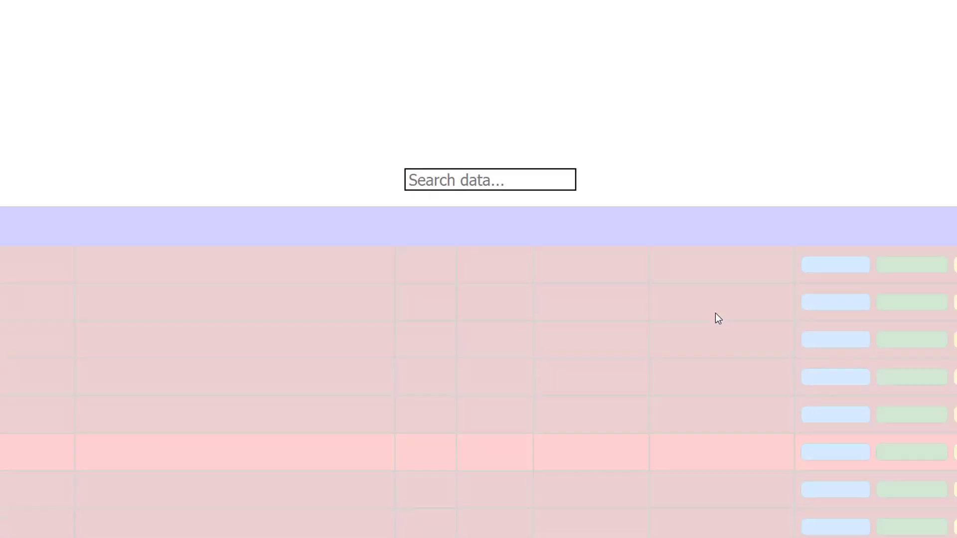
Step: Review the saved Sellers Items Report from first to last row, checking each product's seller, price, sold count, hot signal and detail links
scroll(483, 269, "down", 3)
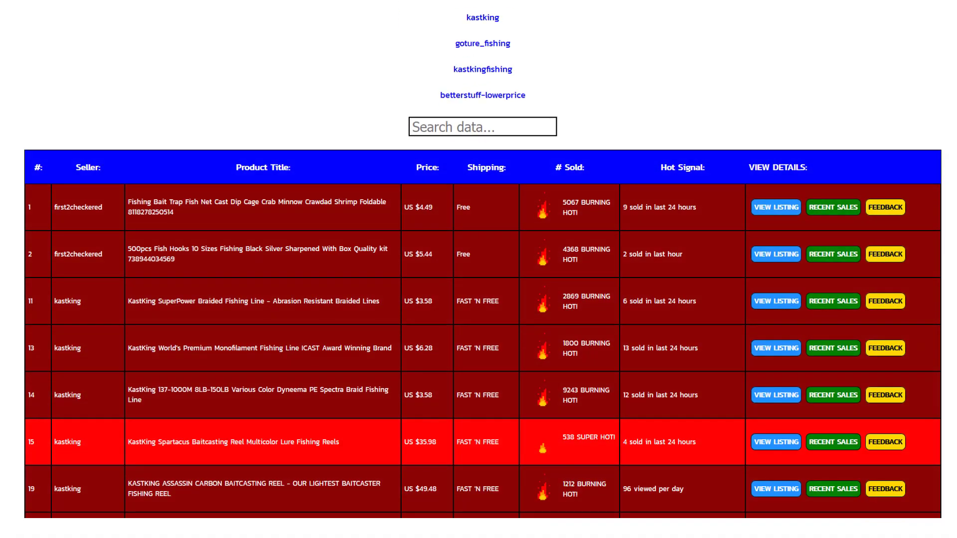
scroll(483, 269, "down", 3)
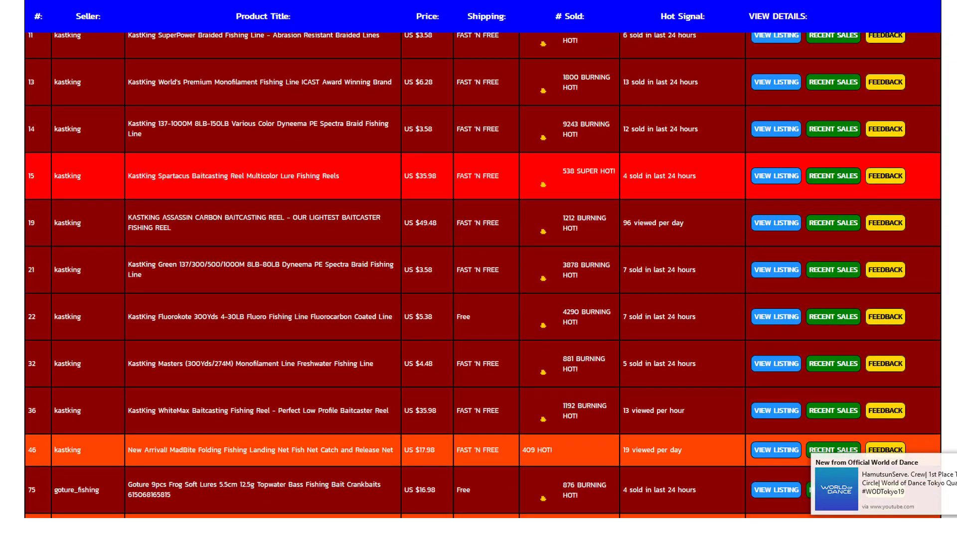
scroll(483, 269, "up", 5)
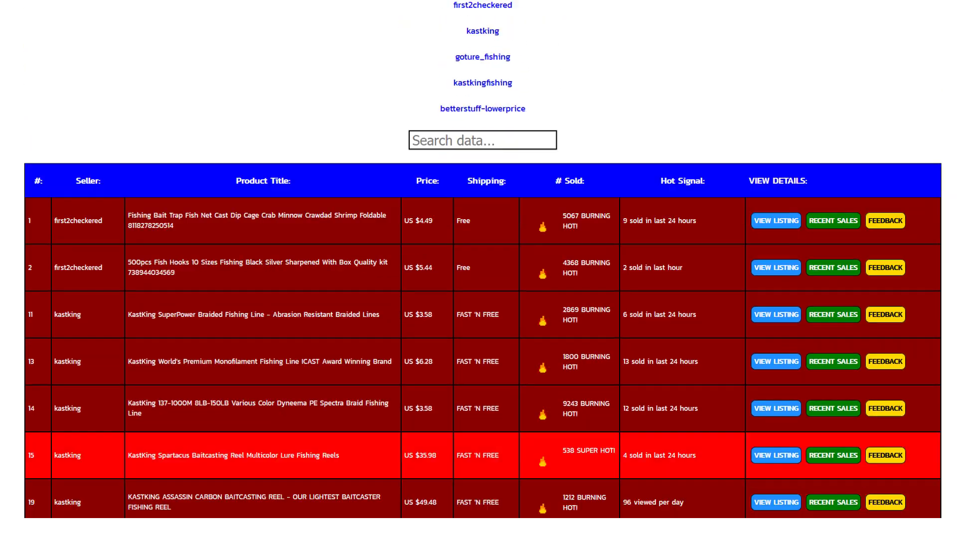
scroll(482, 269, "down", 20)
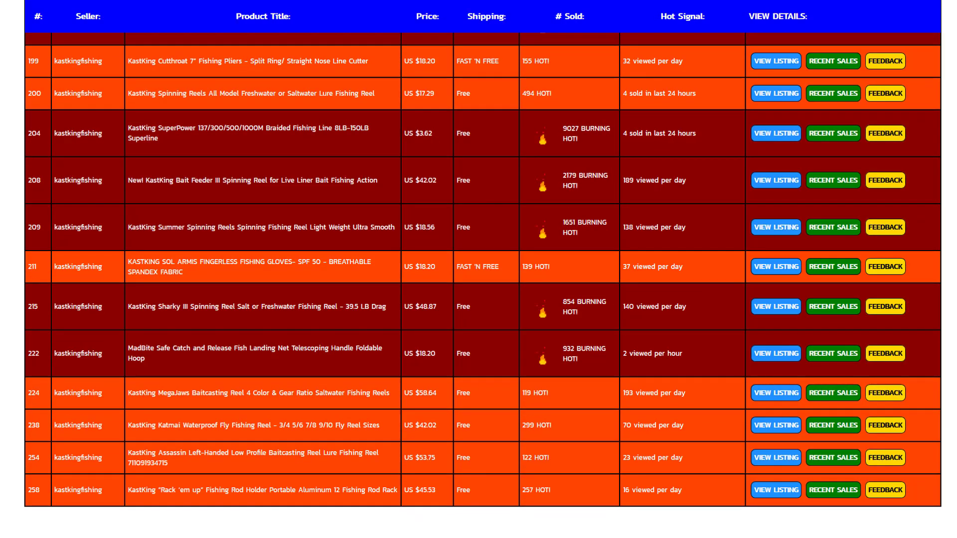
scroll(483, 269, "up", 20)
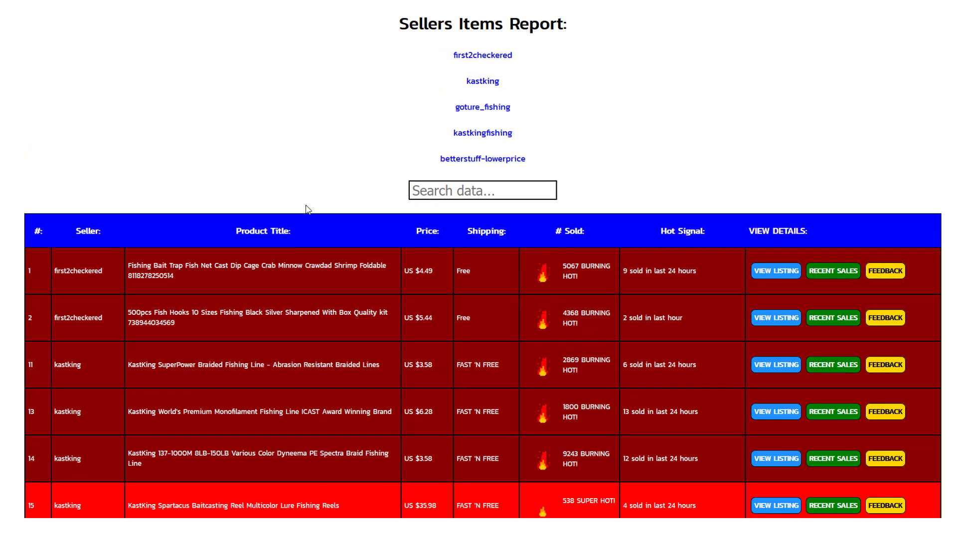
scroll(344, 177, "down", 2)
scroll(541, 271, "up", 1)
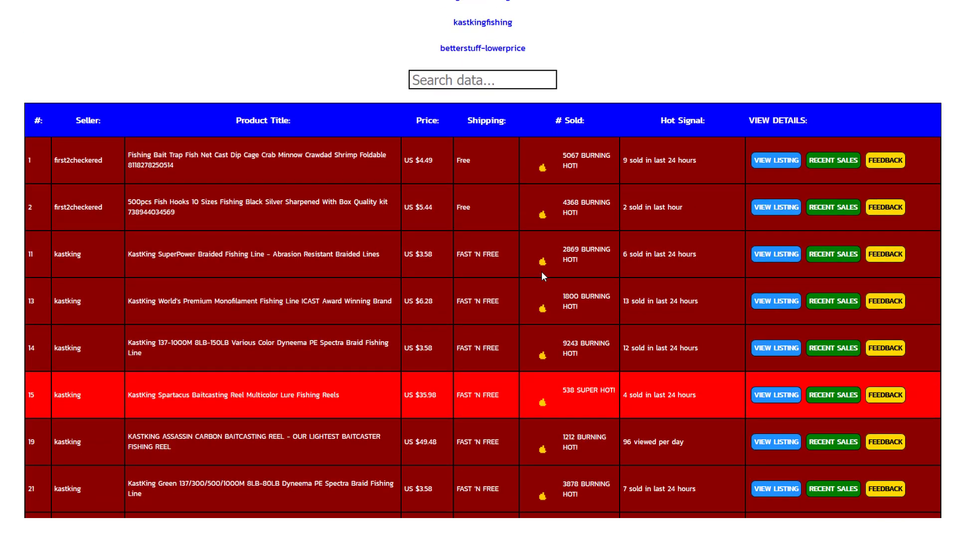
scroll(529, 274, "down", 3)
scroll(528, 273, "up", 3)
scroll(528, 274, "up", 1)
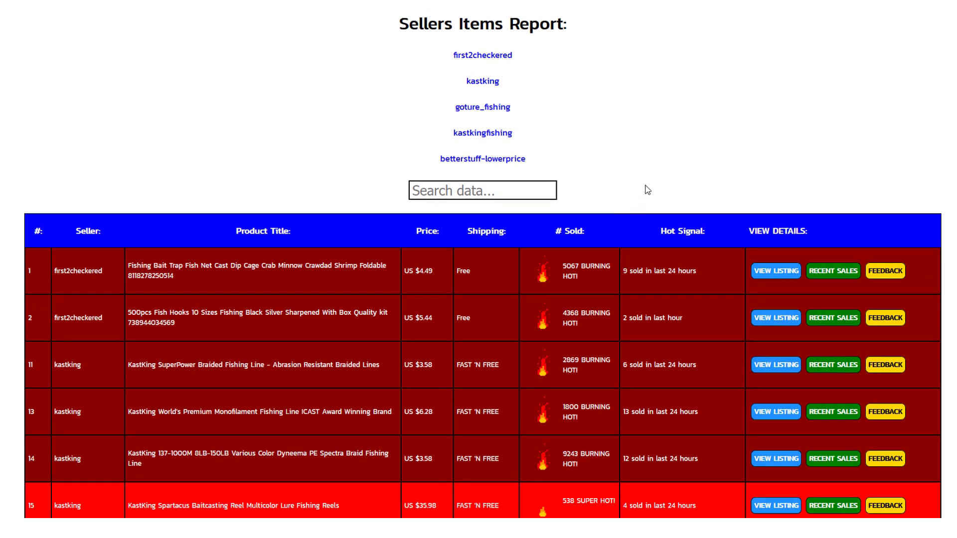
scroll(640, 259, "down", 4)
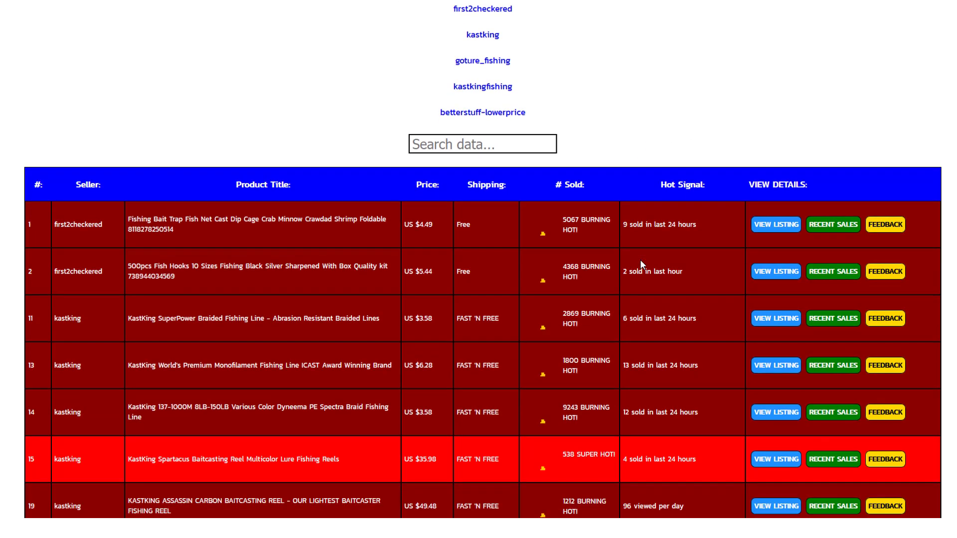
scroll(640, 255, "up", 1)
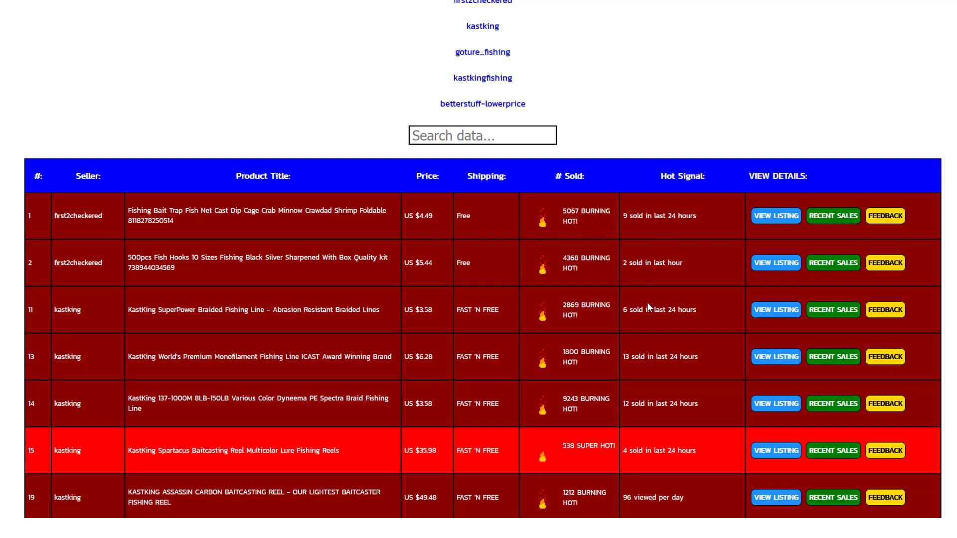
scroll(645, 327, "down", 5)
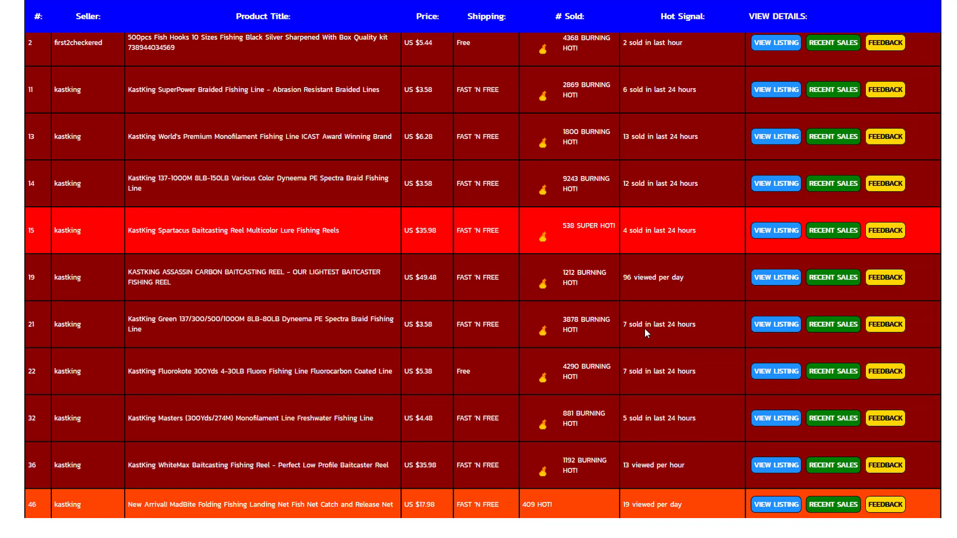
scroll(646, 329, "down", 1)
scroll(646, 328, "down", 5)
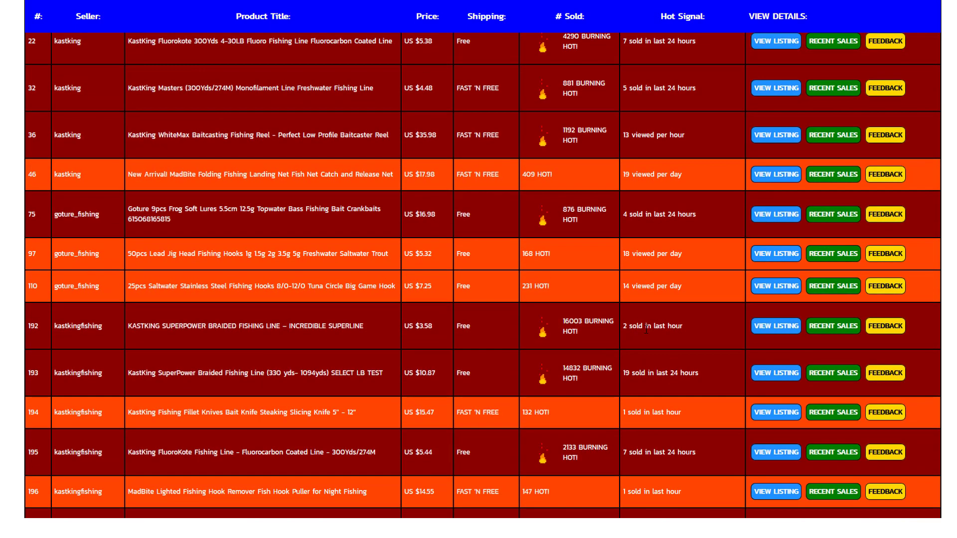
scroll(648, 322, "up", 12)
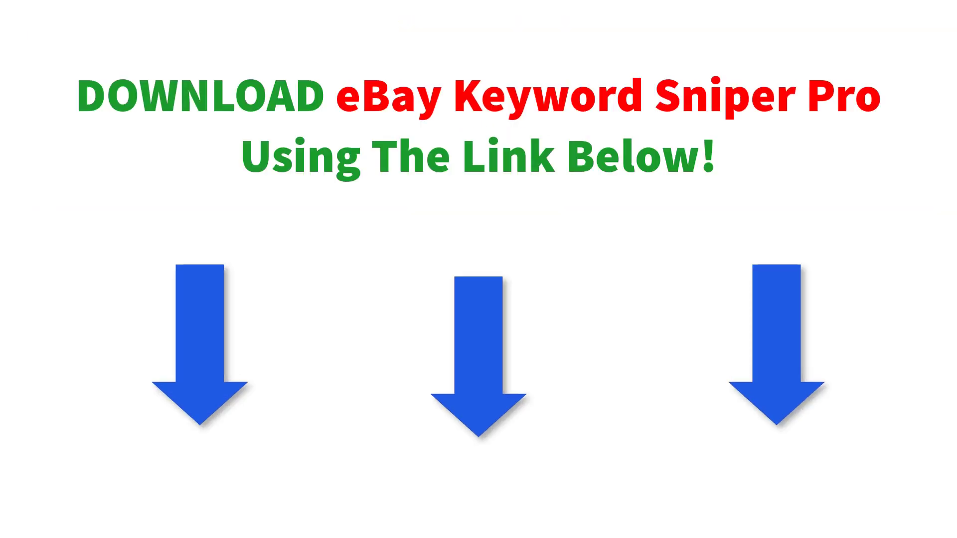